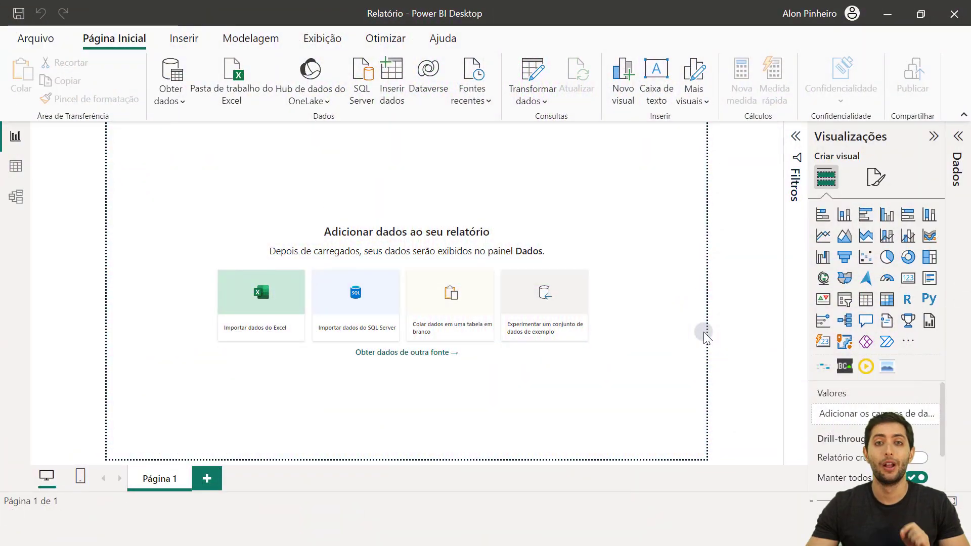
Step: Open the Cadastro Lojas and Cadastro Localidades workbooks from the 11-06 folder in Excel
key(alt+Tab)
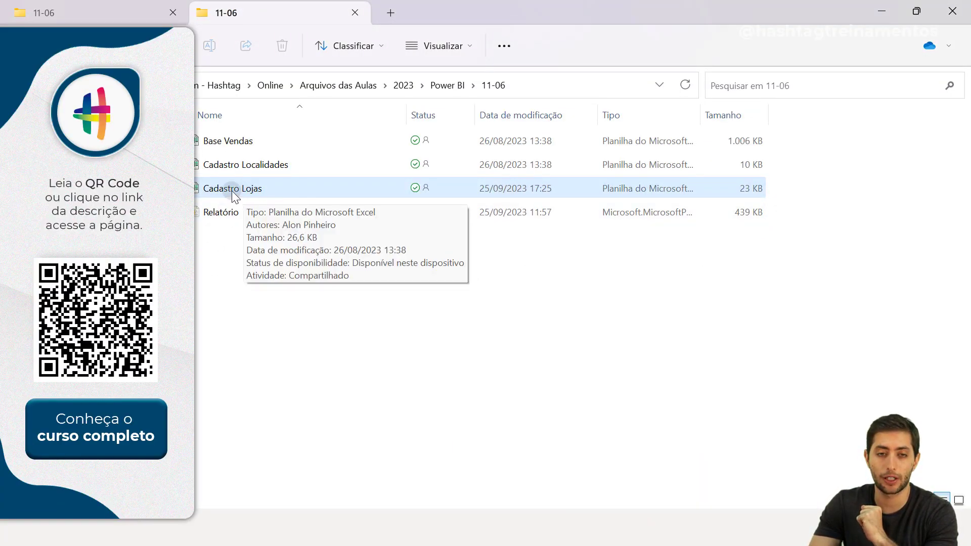
double_click(227, 190)
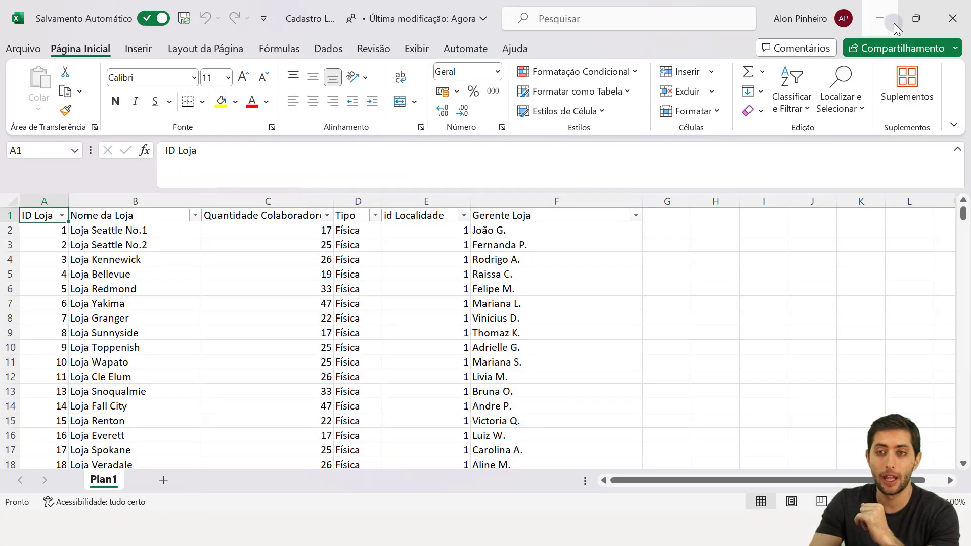
click(881, 19)
double_click(342, 165)
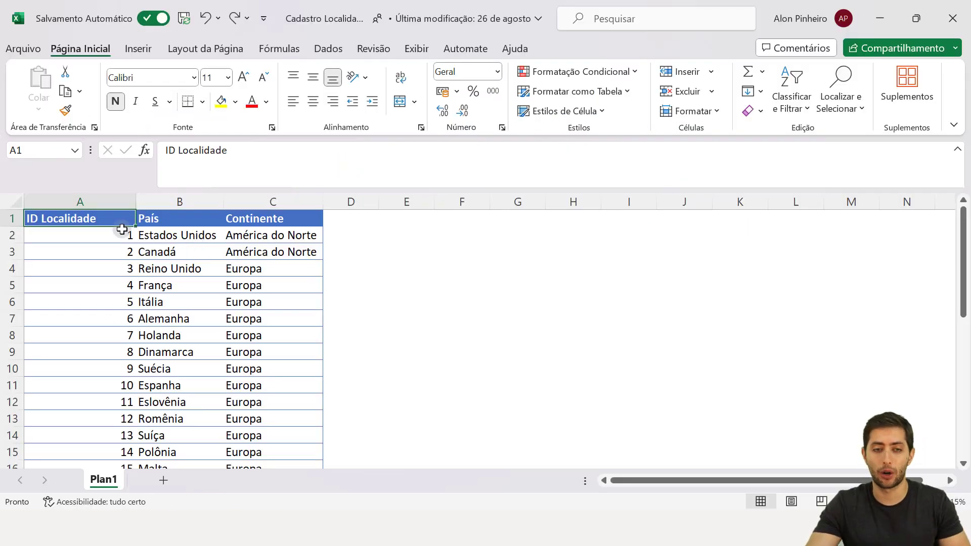
Step: Review the ID Localidade, País and Continente columns of the Cadastro Localidades table
drag(100, 219, 85, 425)
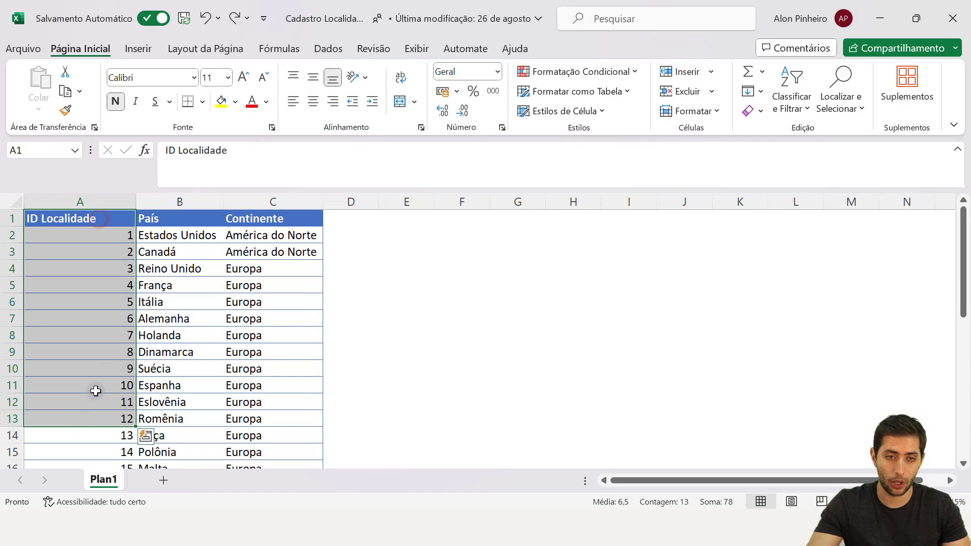
drag(181, 222, 178, 318)
drag(270, 218, 269, 314)
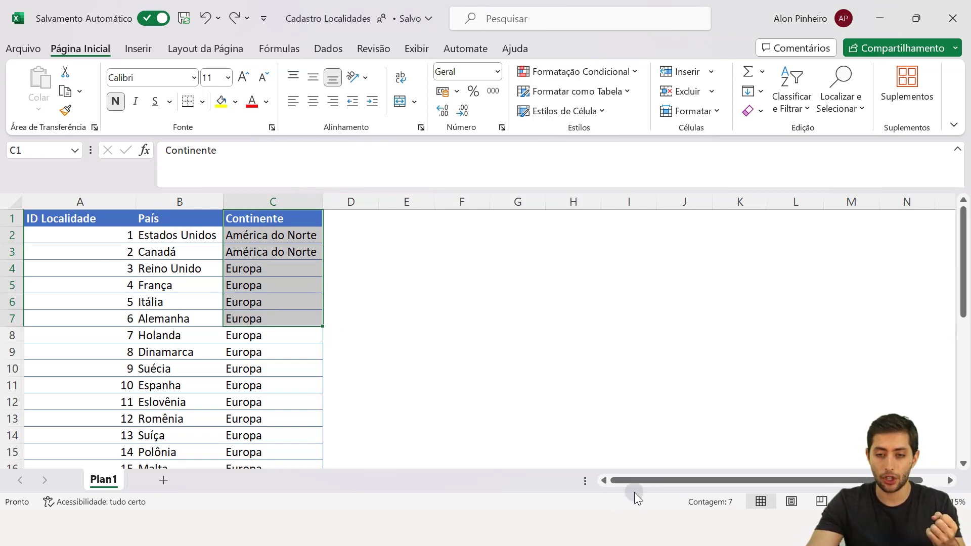
Step: In the Cadastro Lojas workbook, select each column in turn from ID Loja to Gerente Loja to review its contents
mouse_move(663, 503)
click(647, 471)
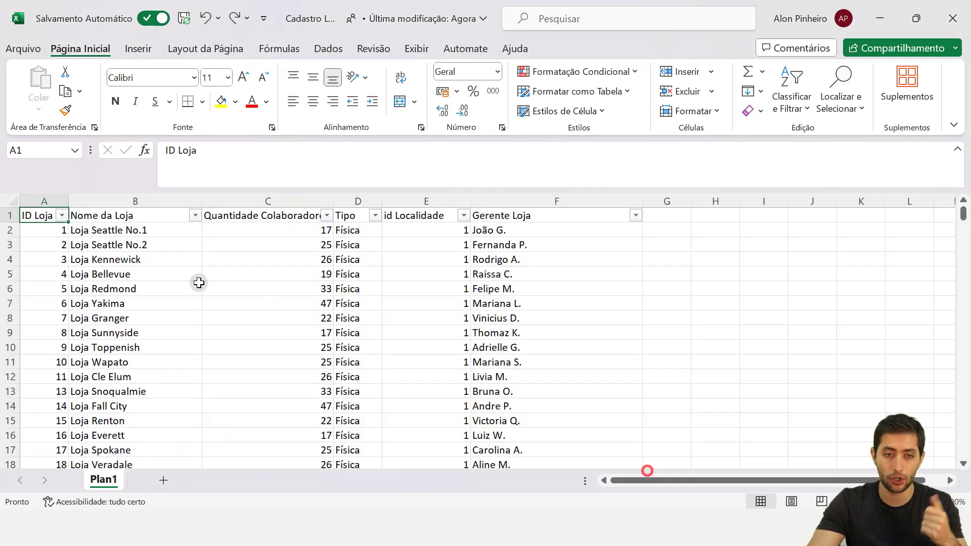
click(163, 284)
scroll(112, 284, up, 1)
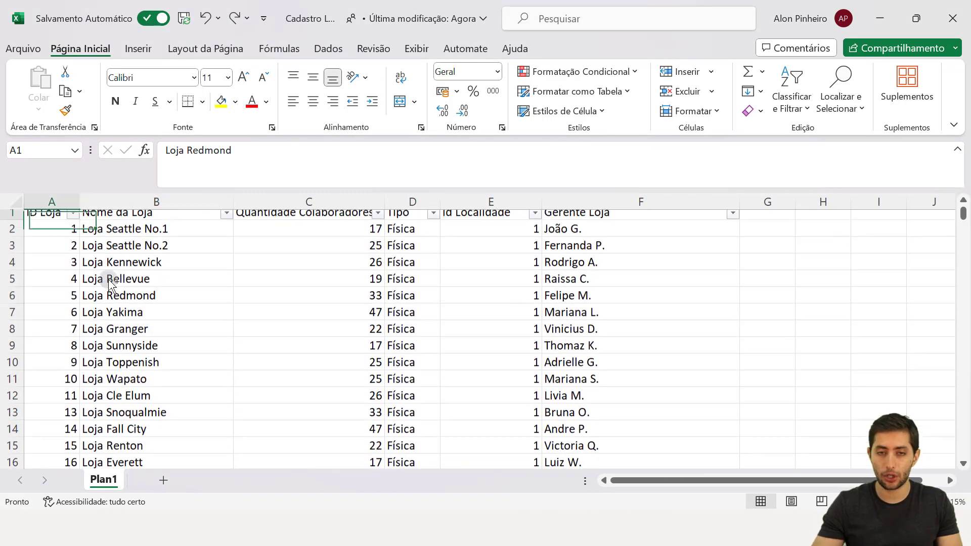
key(ctrl+shift+Down)
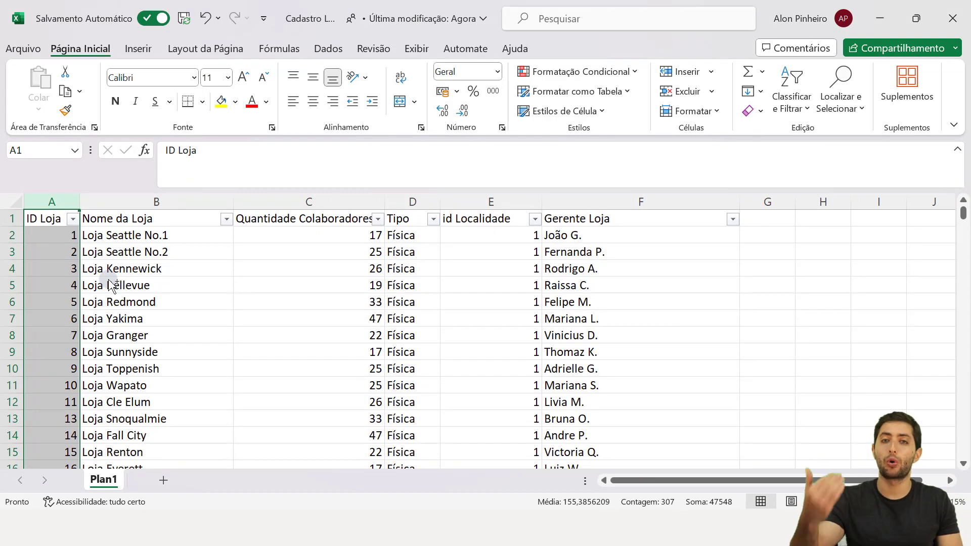
key(Right)
key(ctrl+shift+Down)
key(Right)
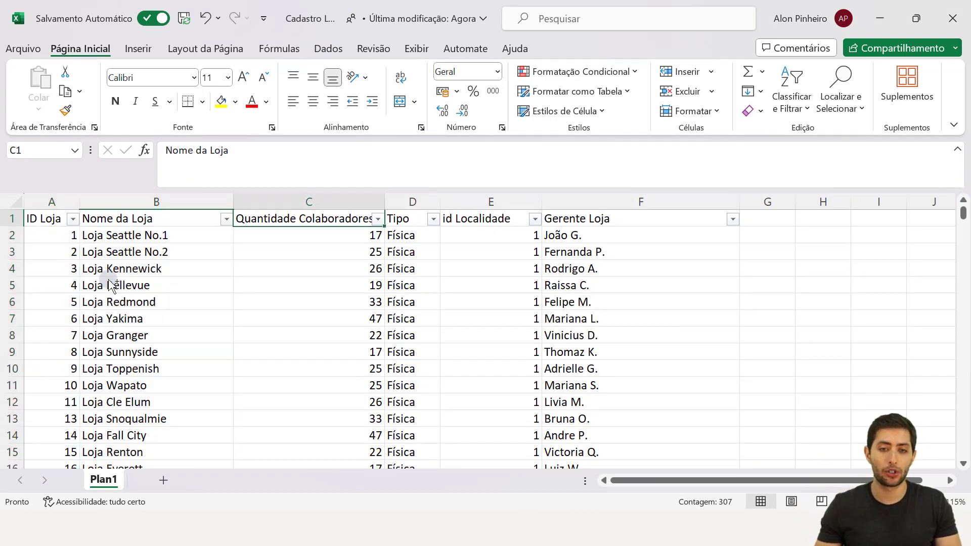
key(ctrl+shift+Down)
key(Right)
key(ctrl+shift+Down)
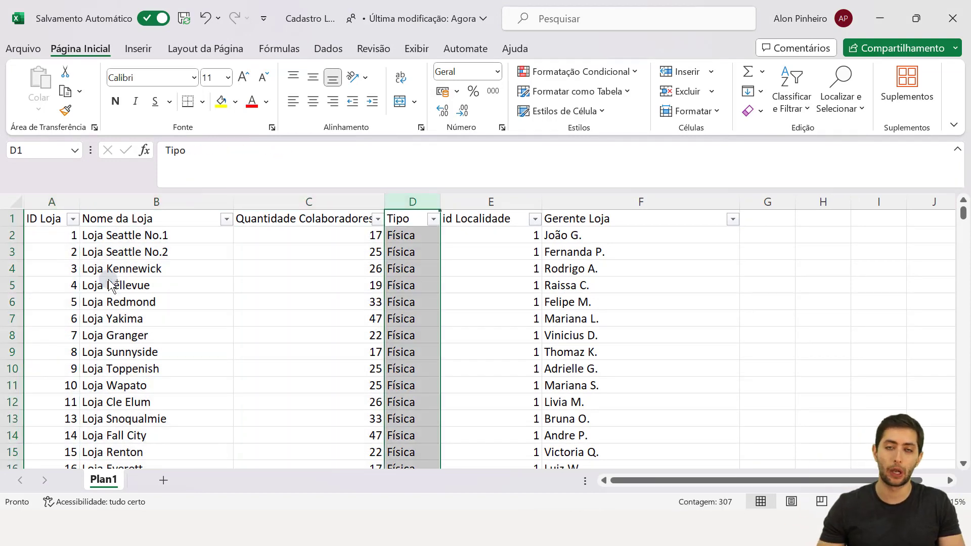
key(Right)
key(ctrl+shift+Down)
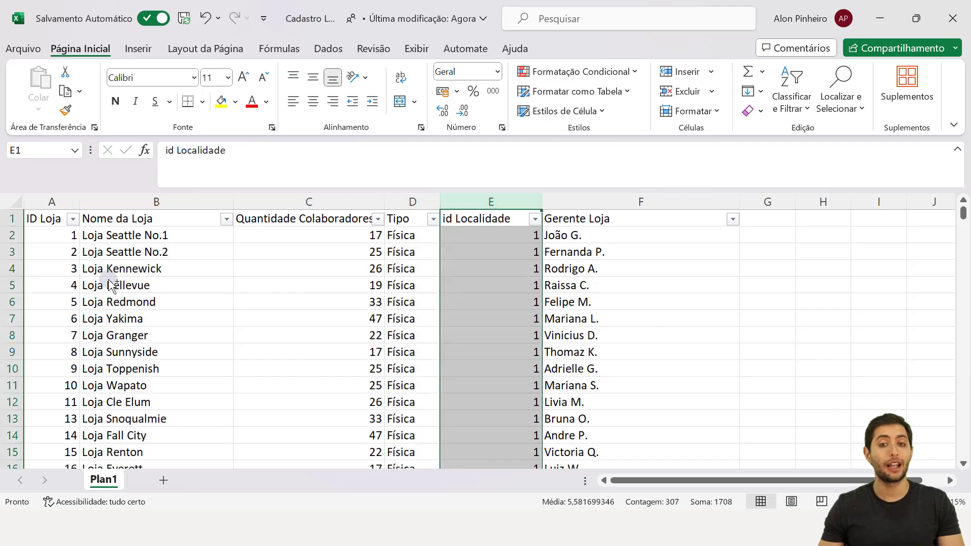
key(Right)
key(ctrl+shift+Down)
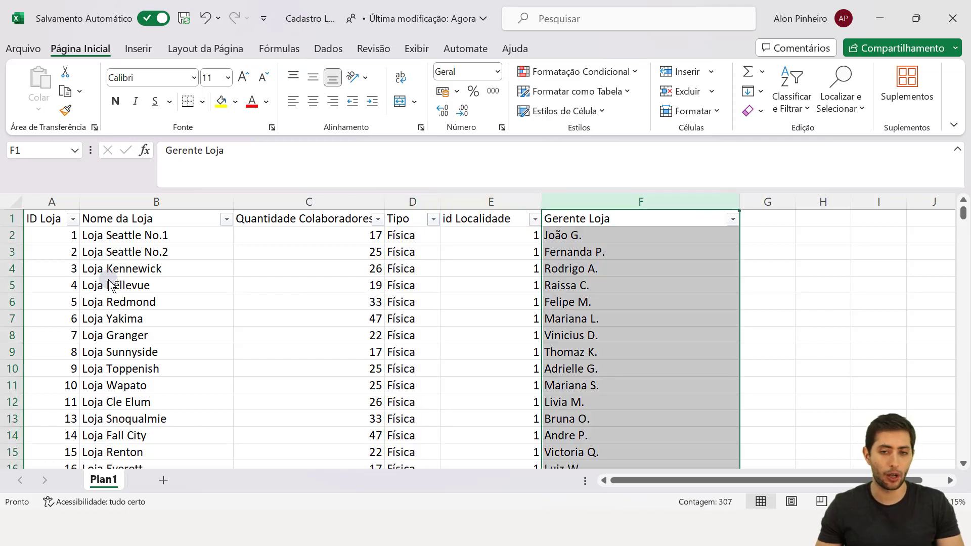
Step: Examine the location codes in the id Localidade column of the store table and the neighbouring Gerente Loja column
key(Left)
key(ctrl+shift+Down)
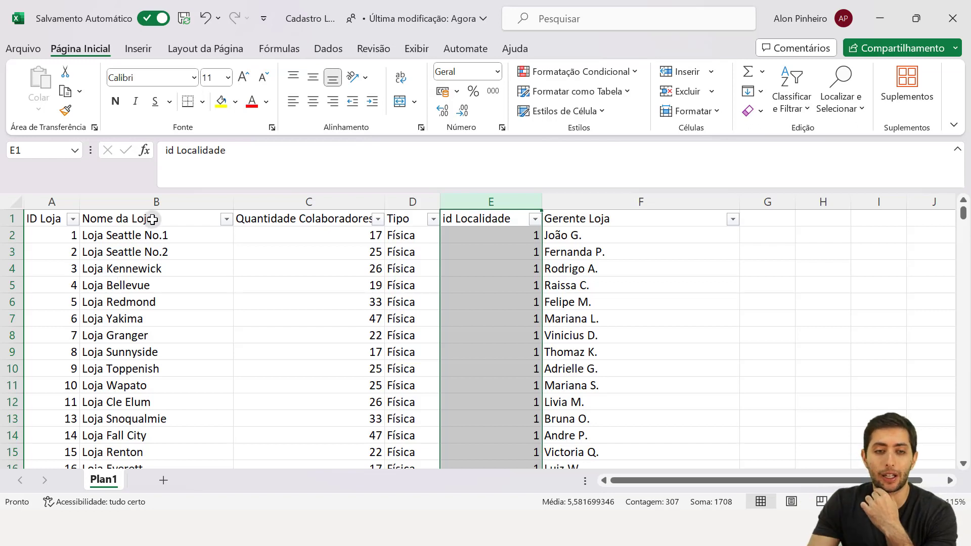
click(484, 253)
click(486, 236)
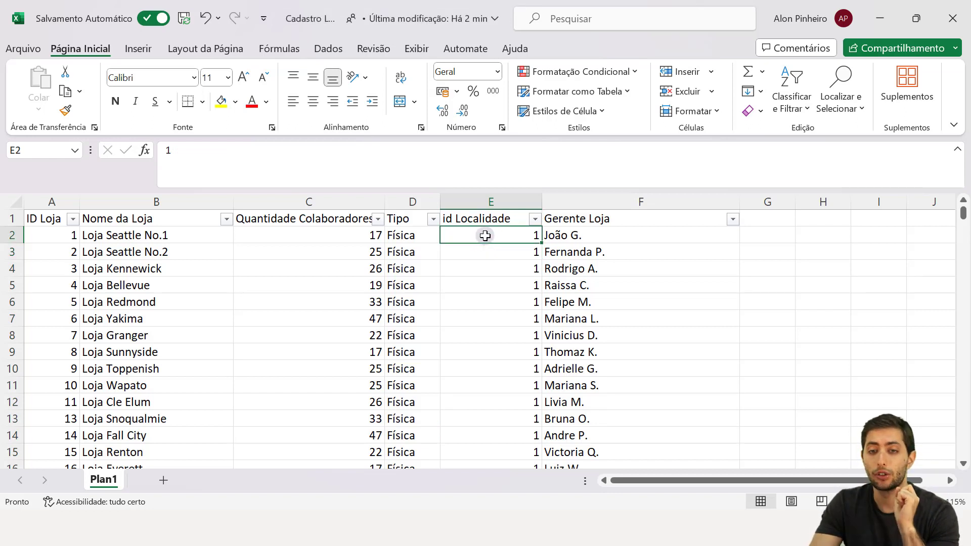
drag(486, 235, 485, 364)
scroll(487, 366, down, 2)
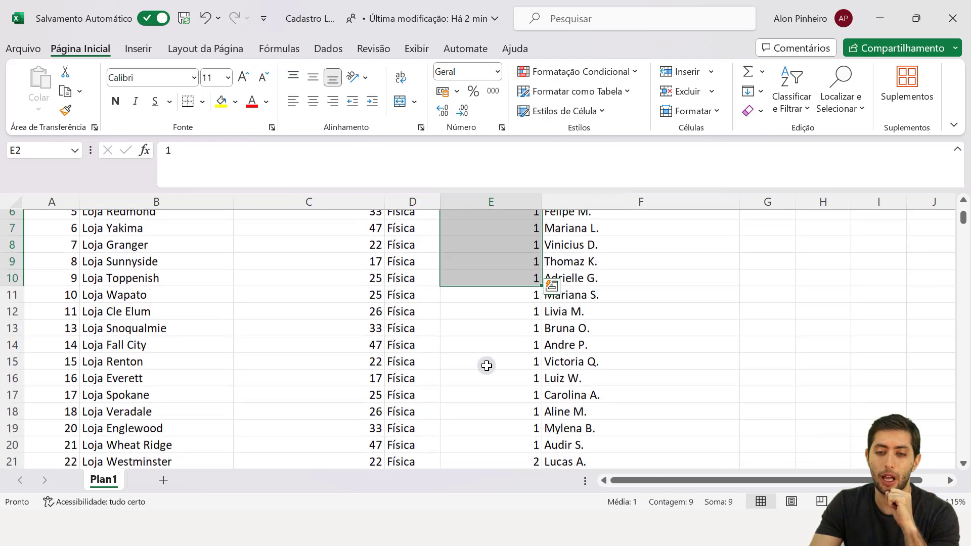
scroll(487, 366, down, 5)
scroll(488, 363, up, 7)
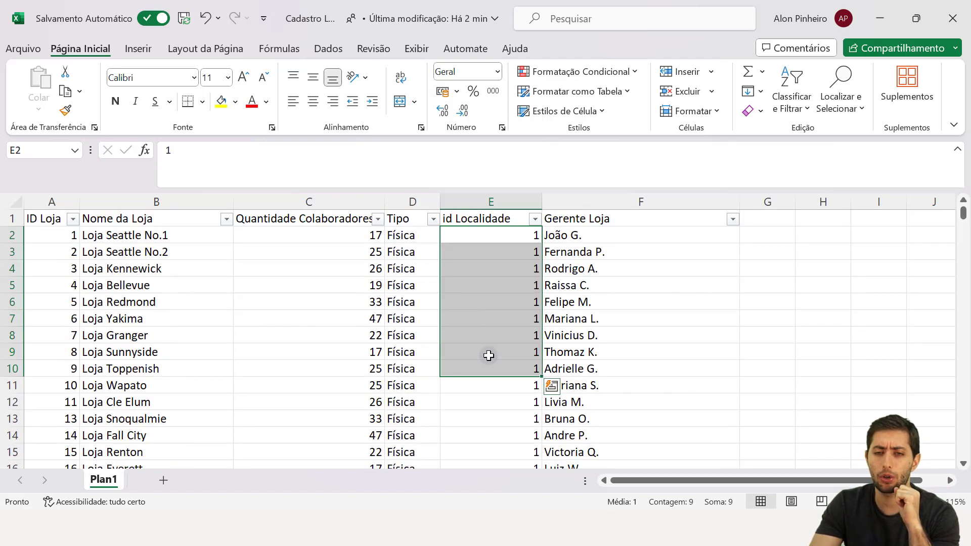
click(507, 235)
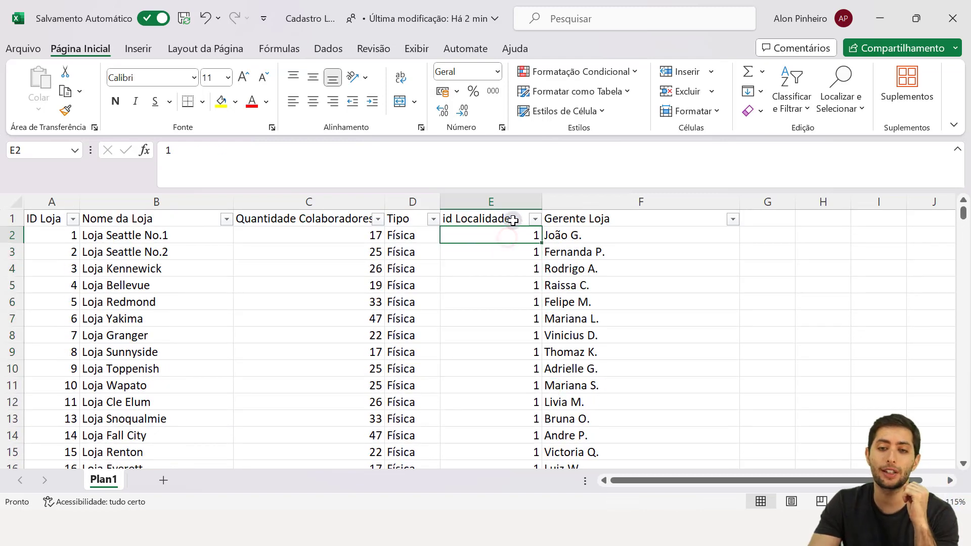
click(512, 220)
click(517, 229)
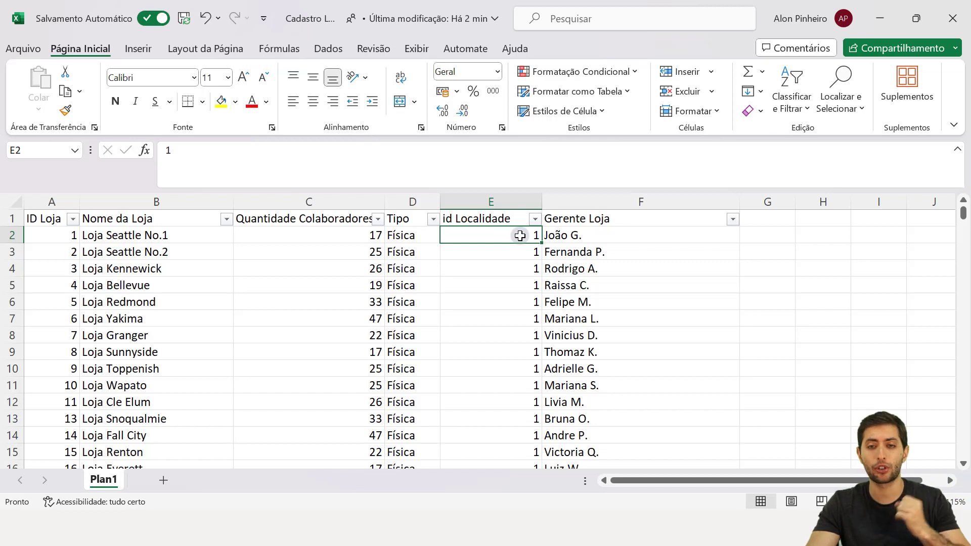
click(519, 219)
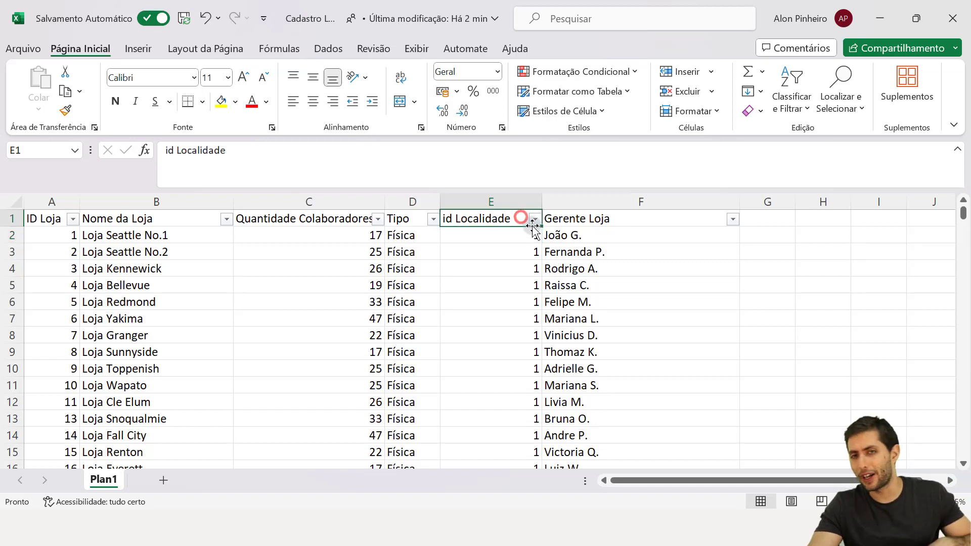
click(592, 238)
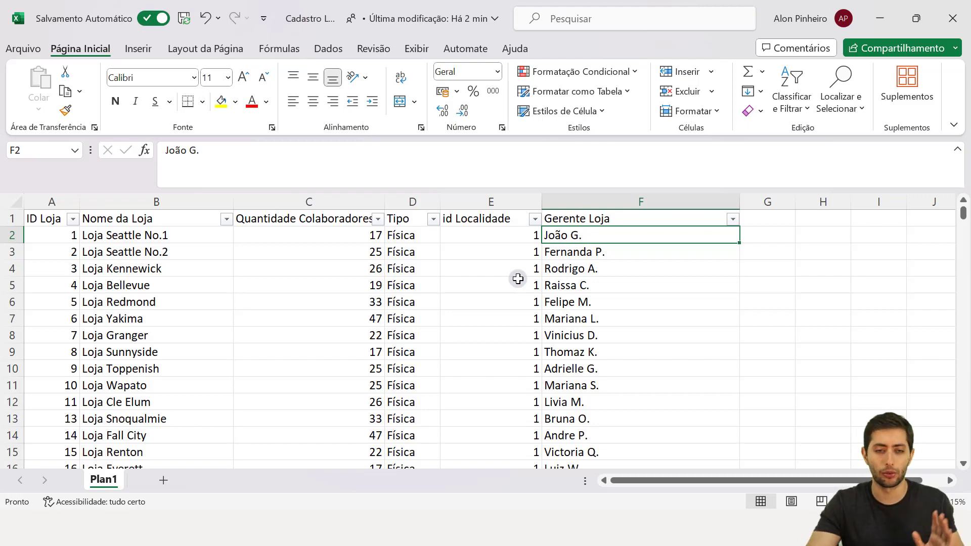
Step: Check how far the store list extends by going to its last row and back to the ID Loja header
click(141, 300)
scroll(136, 298, down, 18)
click(133, 299)
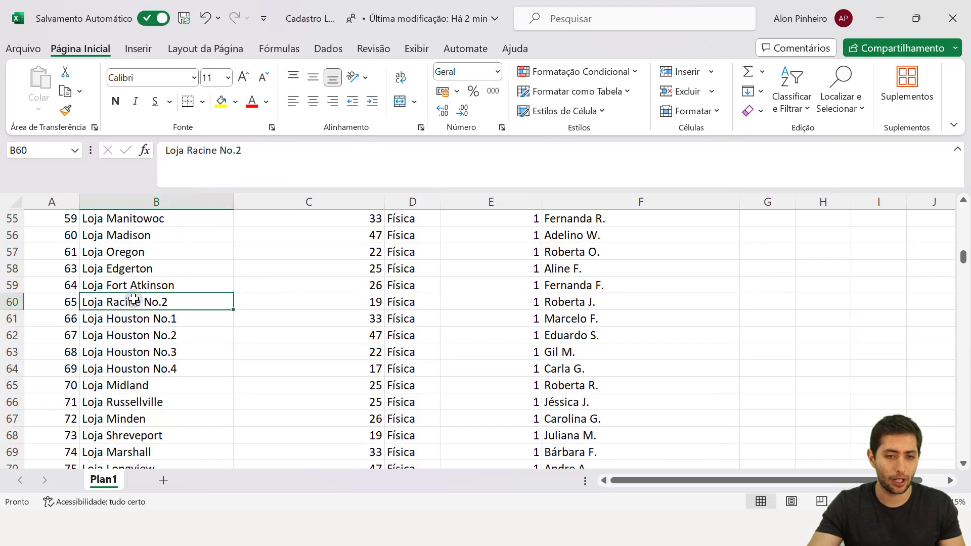
key(ctrl+Down)
key(Down)
key(Left)
key(Up)
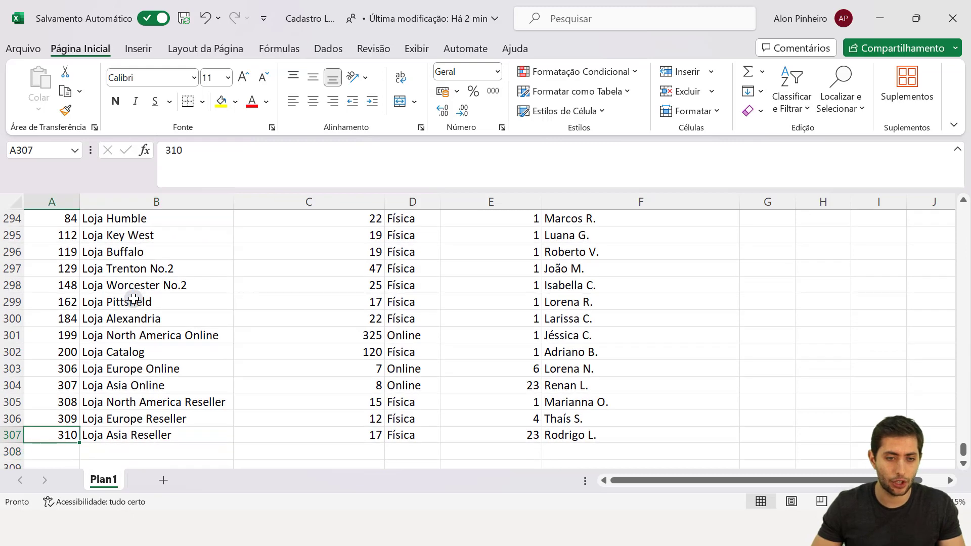
key(ctrl+Up)
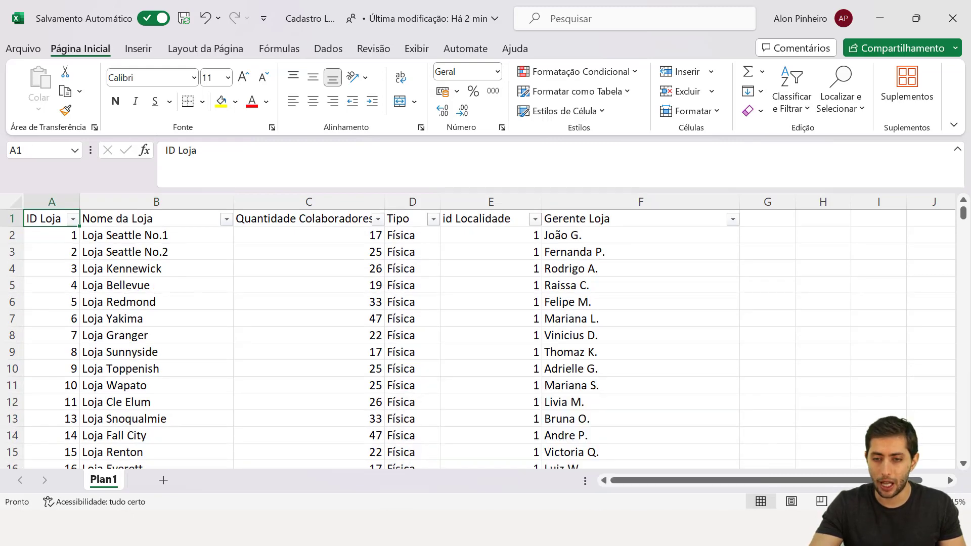
Step: Switch to the Cadastro Localidades workbook and check the length of its location list from end to header
click(736, 478)
click(190, 303)
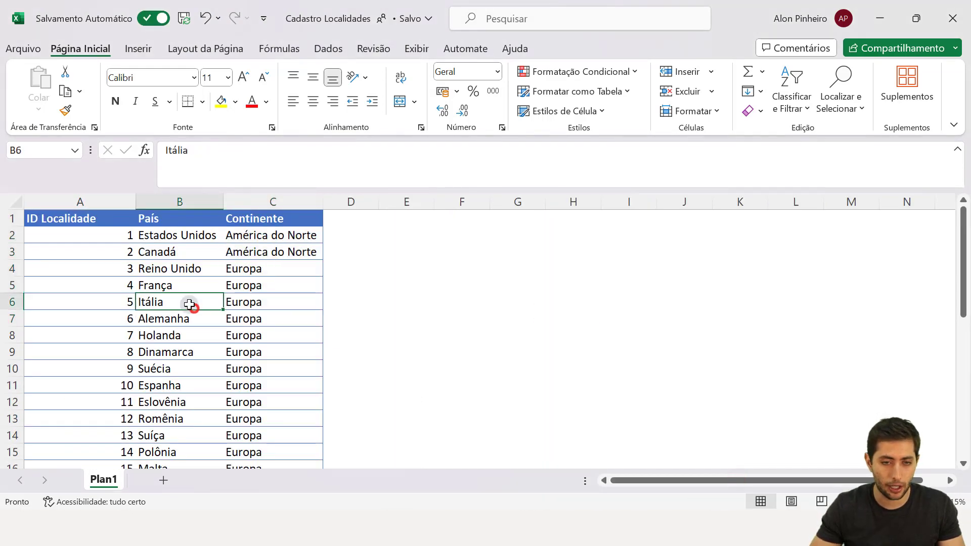
key(ctrl+Down)
key(Left)
key(ctrl+Up)
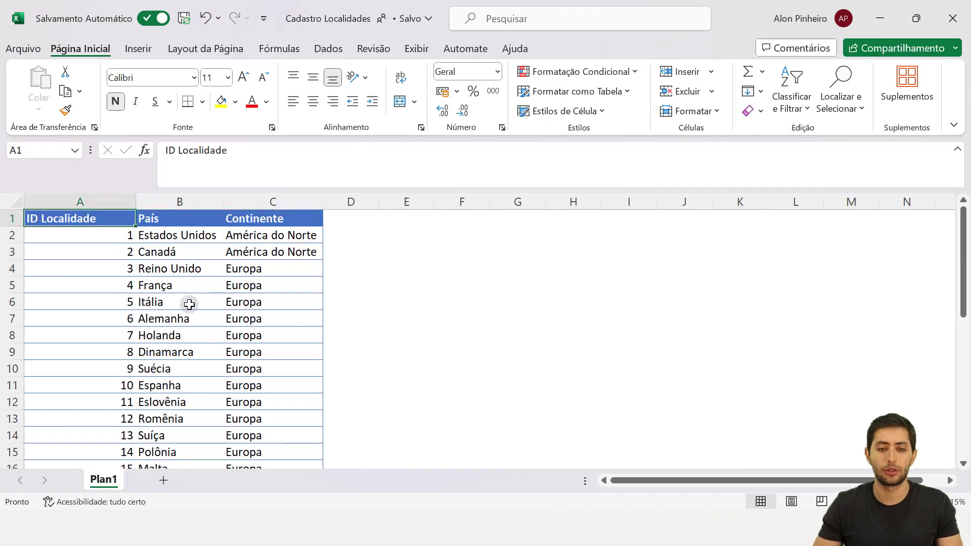
click(190, 304)
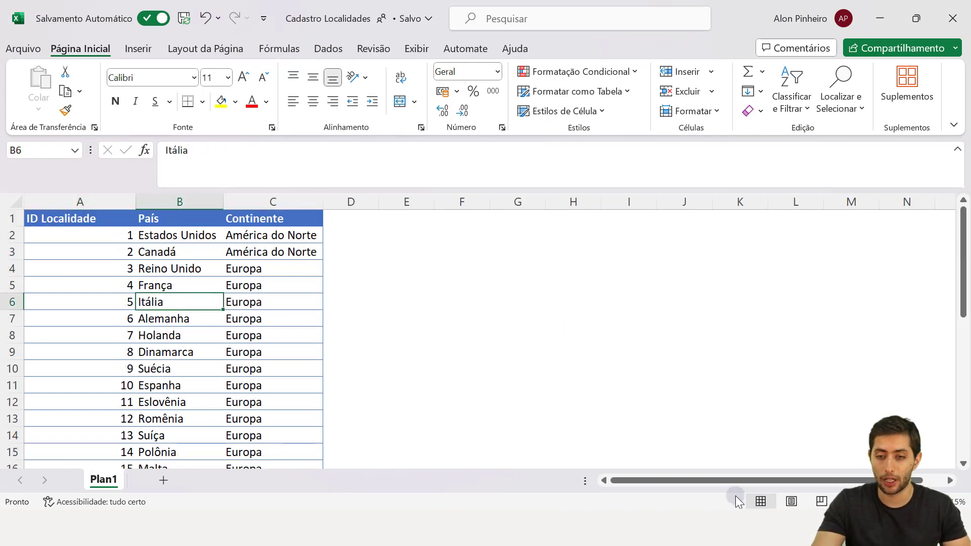
Step: Return to the Cadastro Lojas workbook and highlight the id Localidade codes of the first stores, cells E2 to E14
mouse_move(733, 498)
click(678, 486)
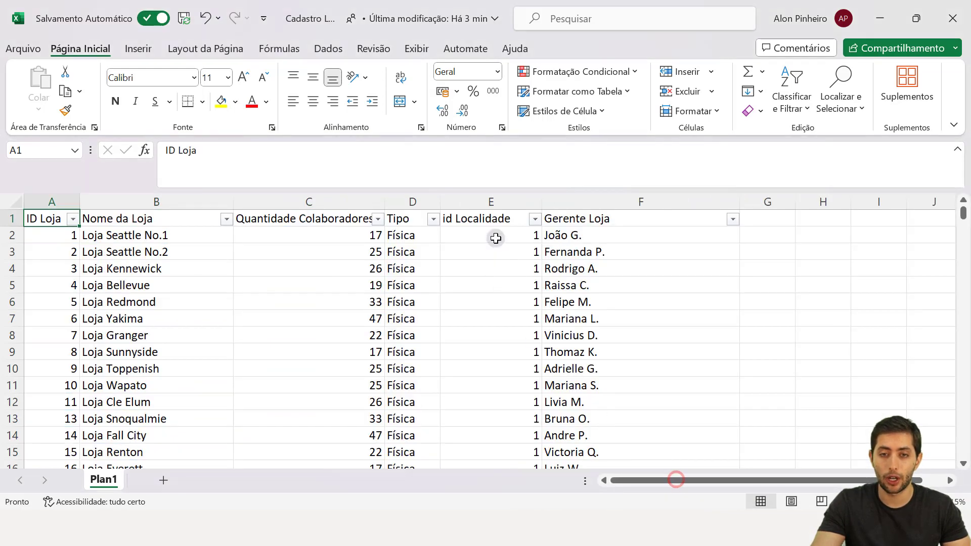
drag(495, 239, 509, 432)
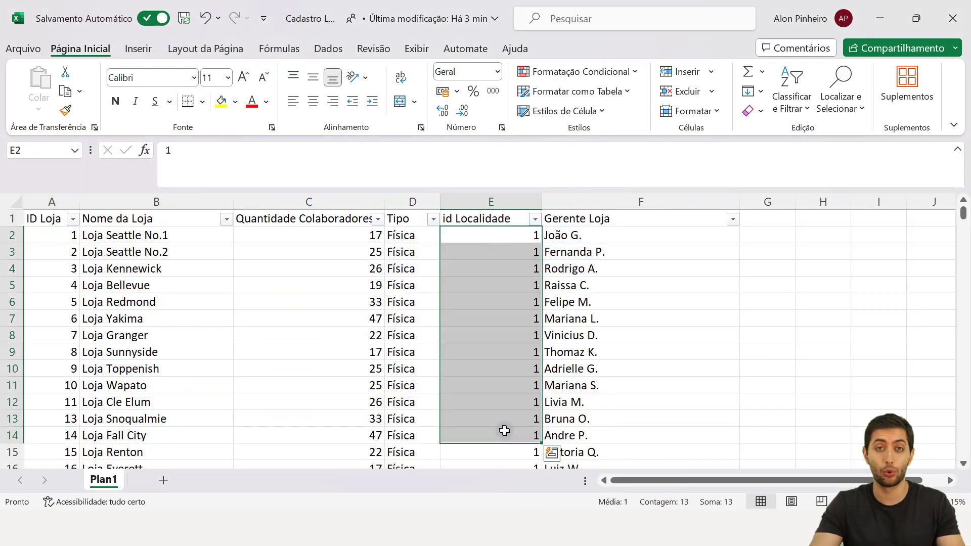
Step: In the Cadastro Localidades workbook, review the País and Continente data and select both entire columns
mouse_move(733, 505)
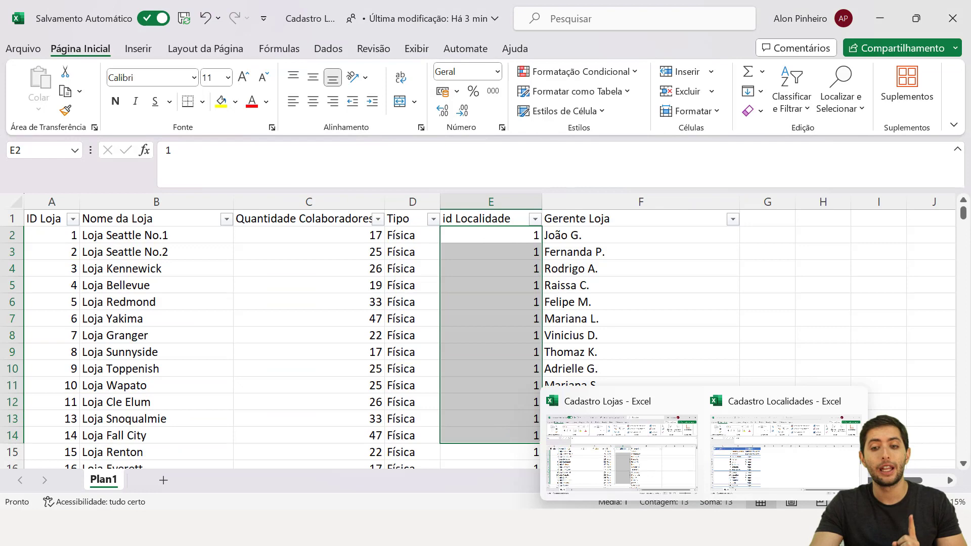
click(748, 464)
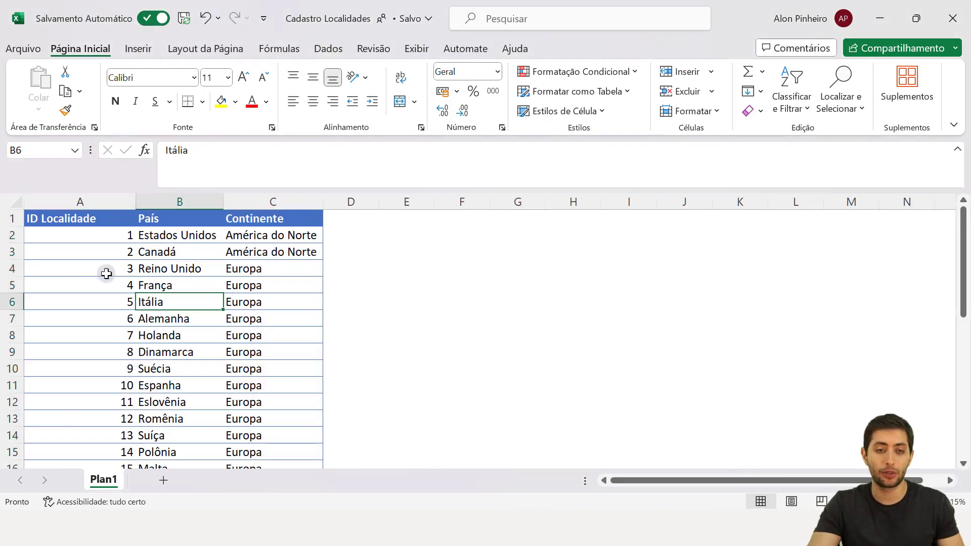
scroll(99, 271, up, 1)
key(ctrl+Home)
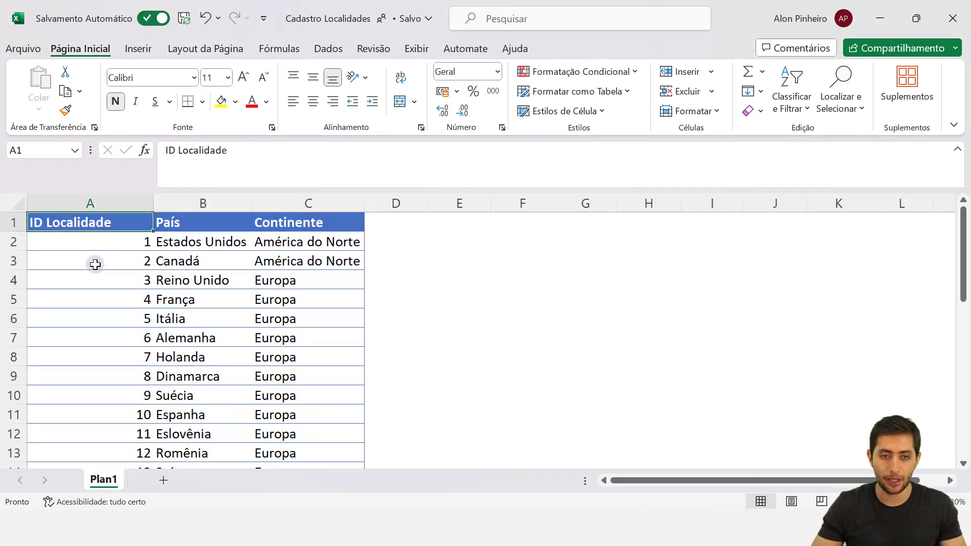
key(Right)
key(Down)
key(ctrl+shift+Down)
key(Right)
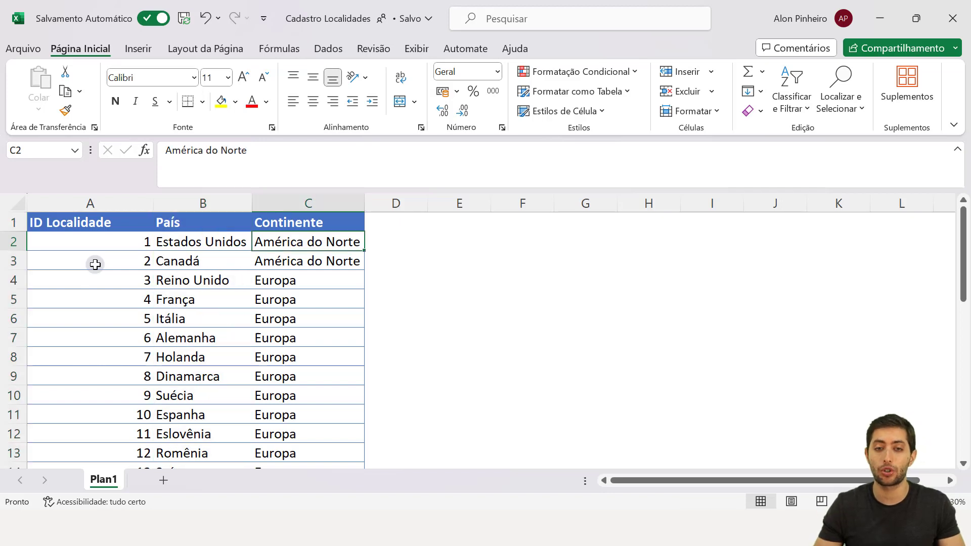
key(ctrl+shift+Down)
key(Left)
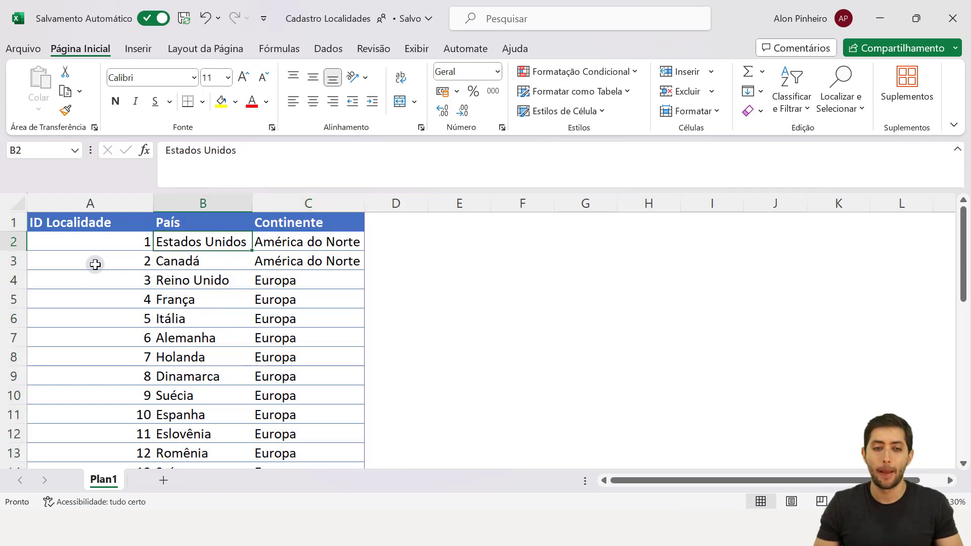
key(ctrl+shift+Down)
key(shift+Right)
key(ctrl+space)
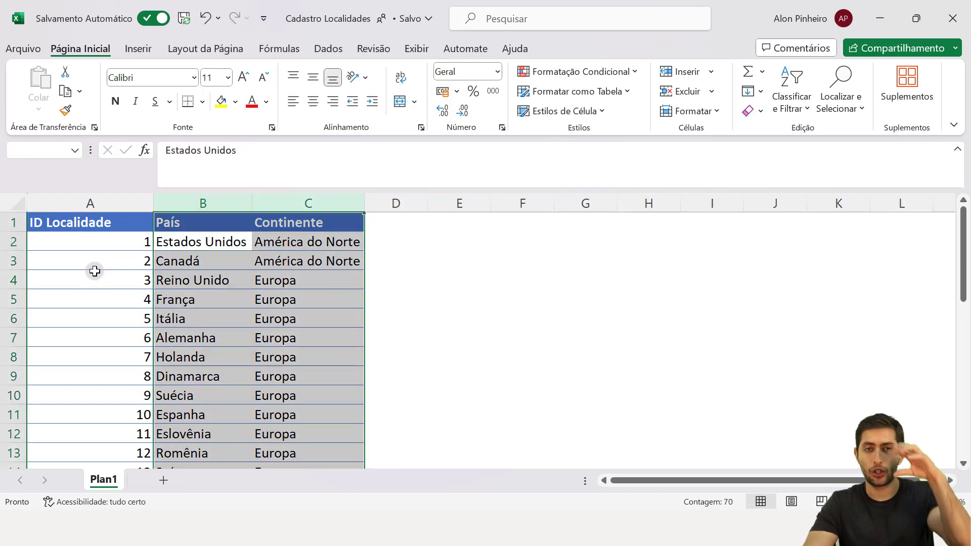
mouse_move(704, 543)
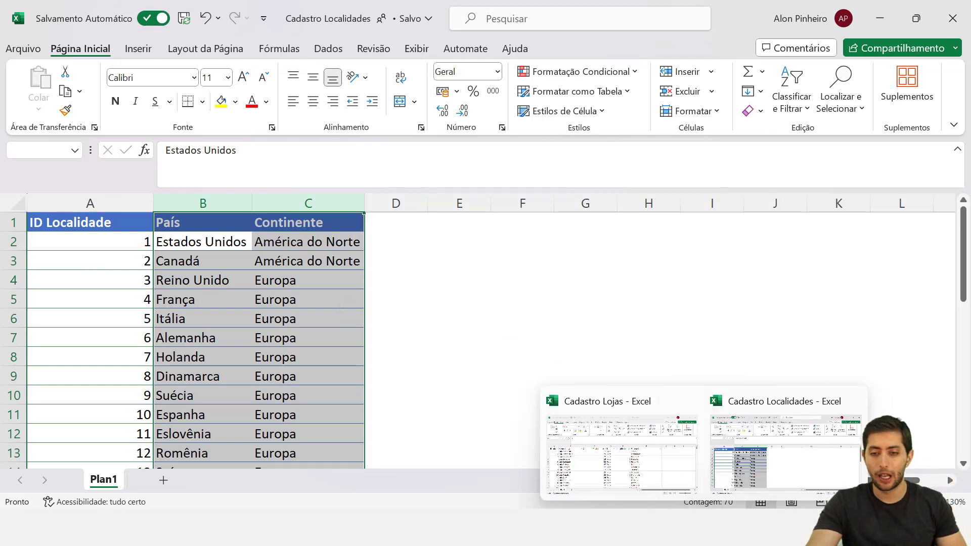
Step: Return to the Cadastro Lojas workbook and review the id Localidade codes from the first stores down to cell E189
click(663, 481)
click(487, 337)
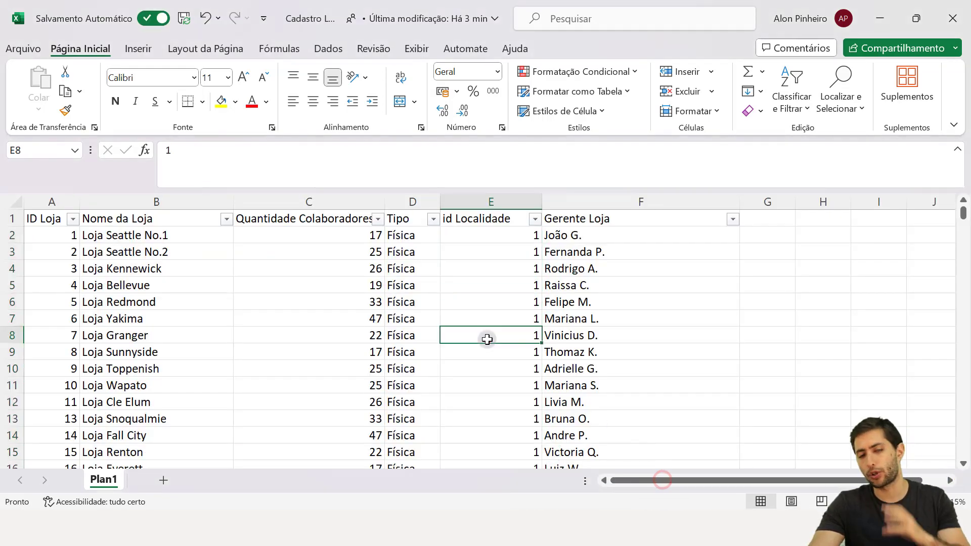
click(514, 236)
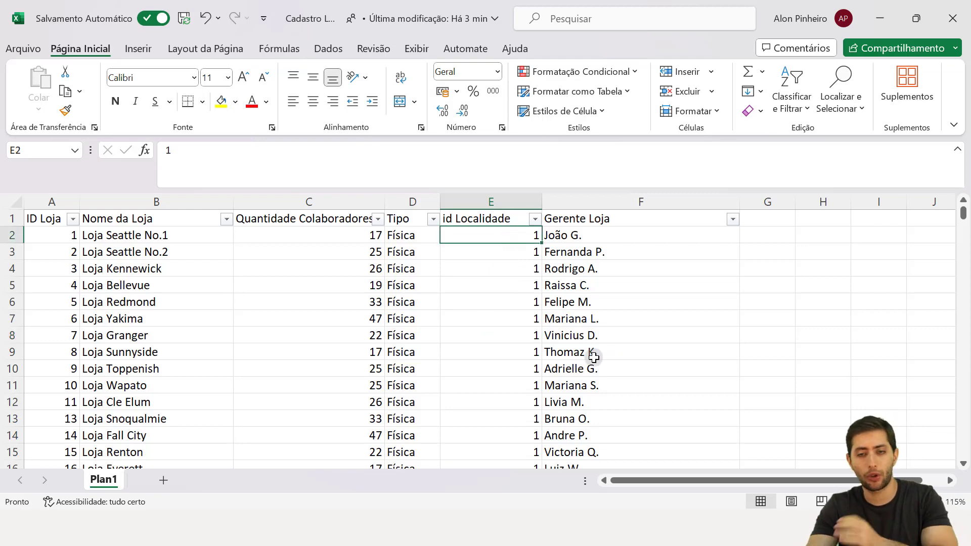
scroll(502, 376, down, 6)
scroll(502, 376, down, 20)
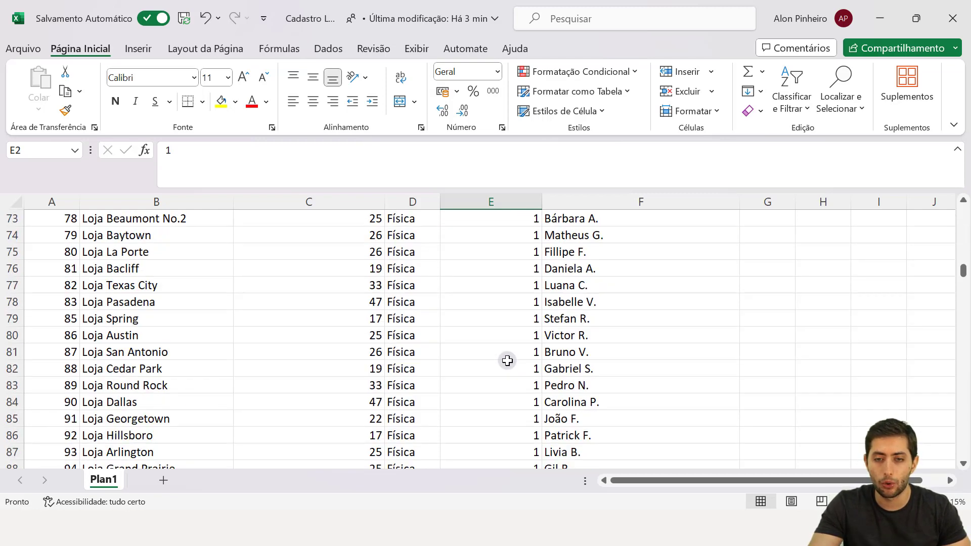
scroll(508, 357, down, 2)
click(507, 354)
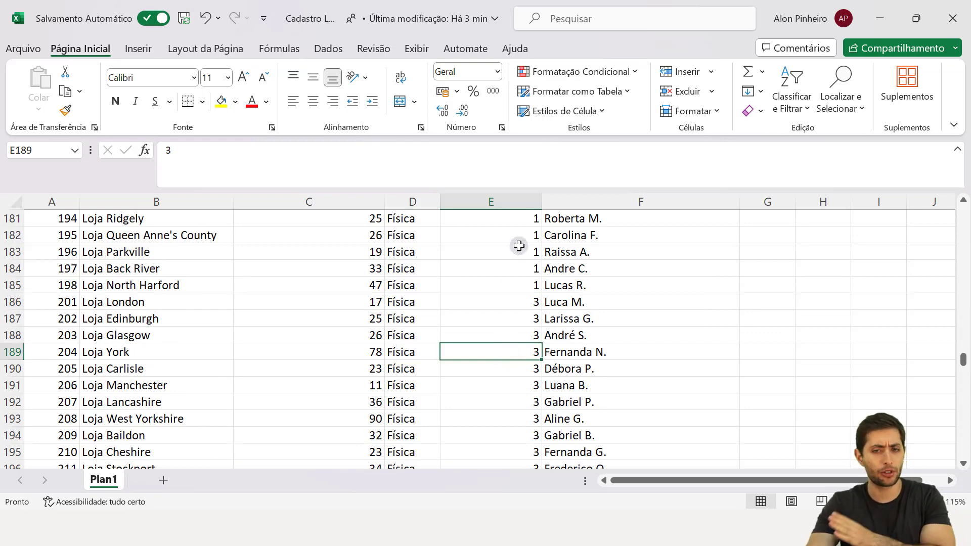
Step: Close the Cadastro Lojas and Cadastro Localidades workbooks and switch to the Relatório report in Power BI Desktop
click(953, 18)
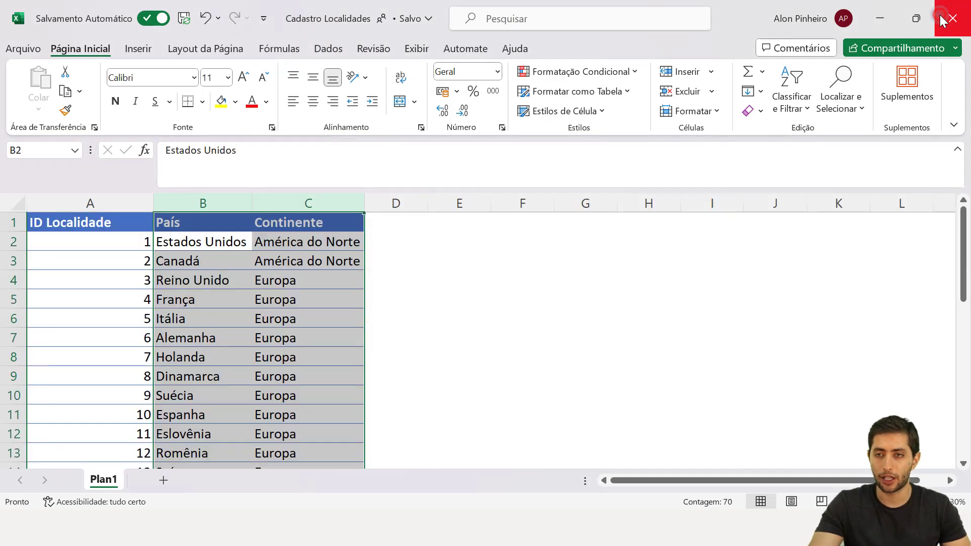
click(953, 18)
click(629, 502)
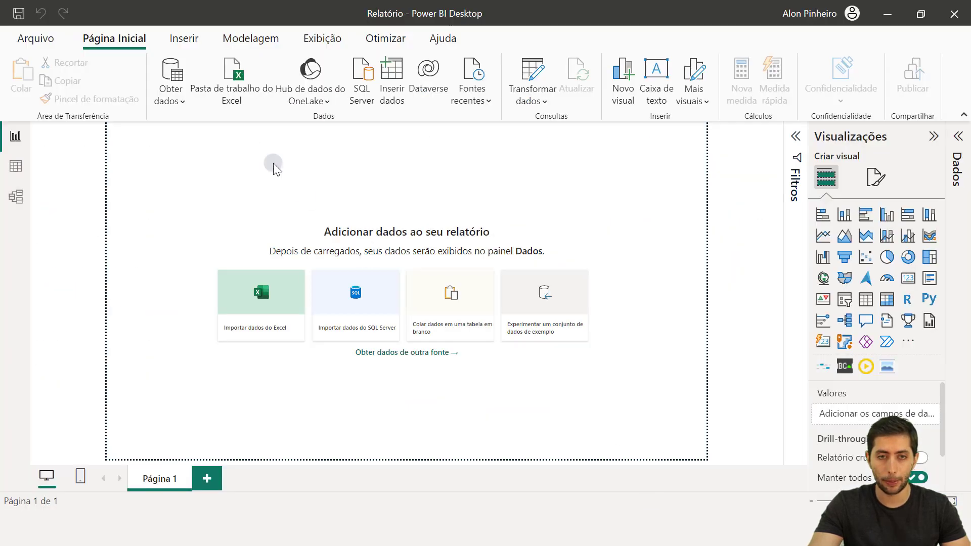
Step: Connect the report to the Excel workbook Cadastro Lojas from the 11-06 folder
click(243, 79)
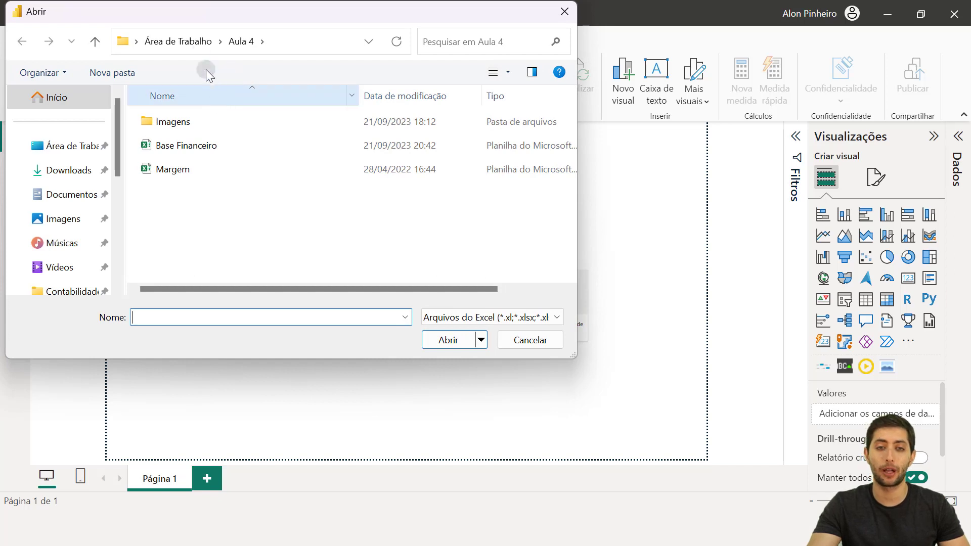
scroll(76, 203, down, 4)
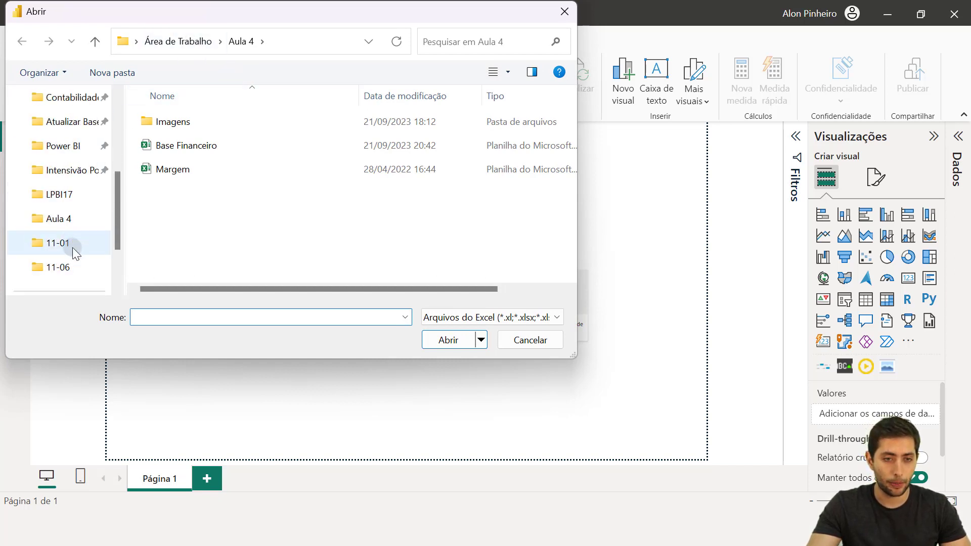
click(70, 268)
click(199, 168)
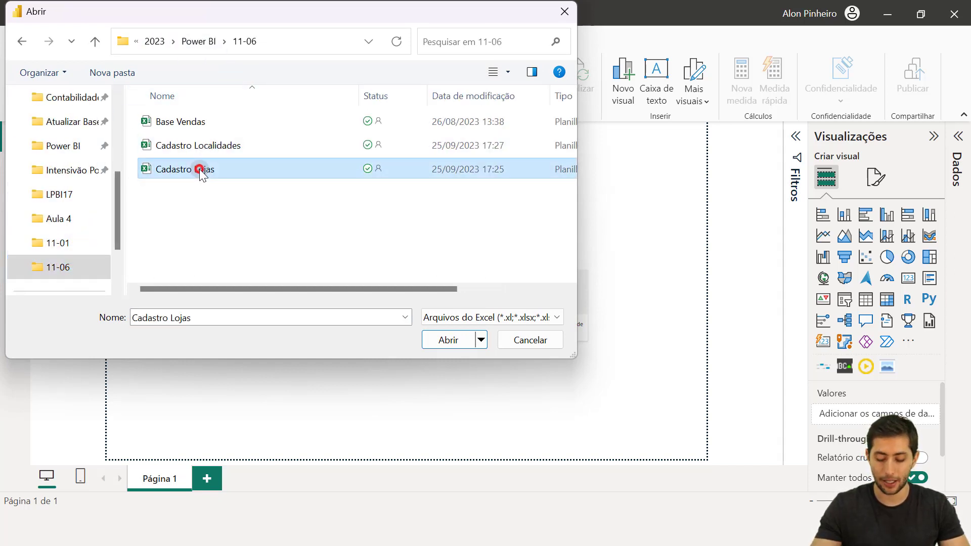
double_click(200, 169)
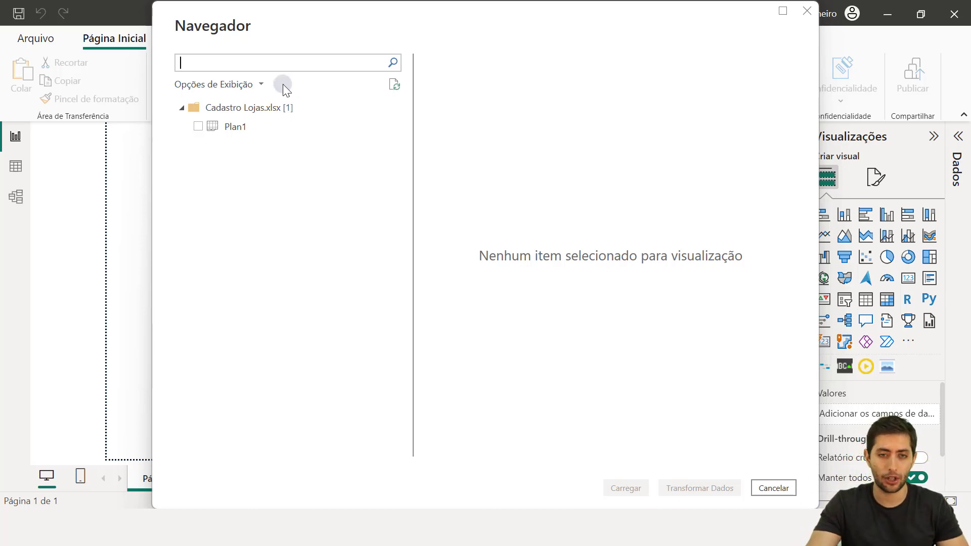
Step: Select the Plan1 sheet of Cadastro Lojas and open it in the Power Query editor for transformation
click(232, 130)
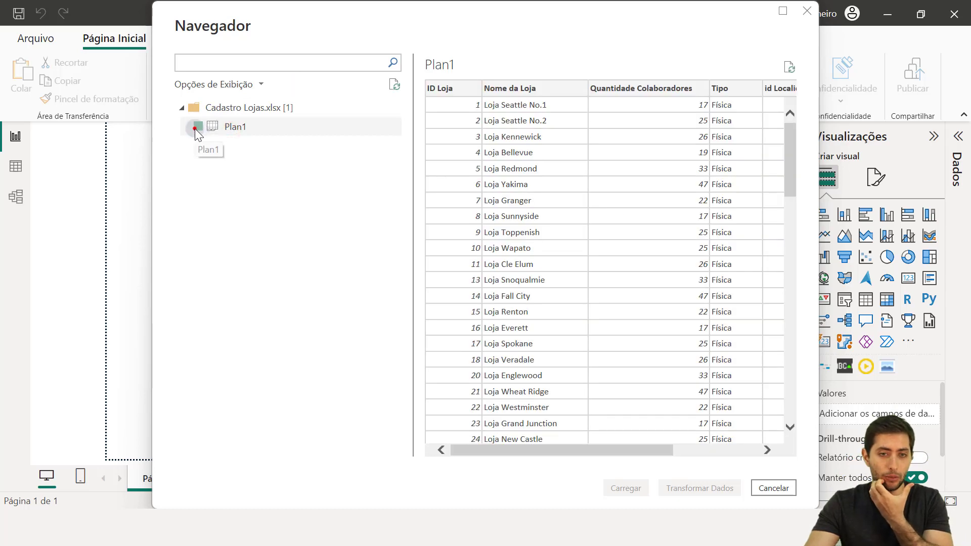
click(198, 127)
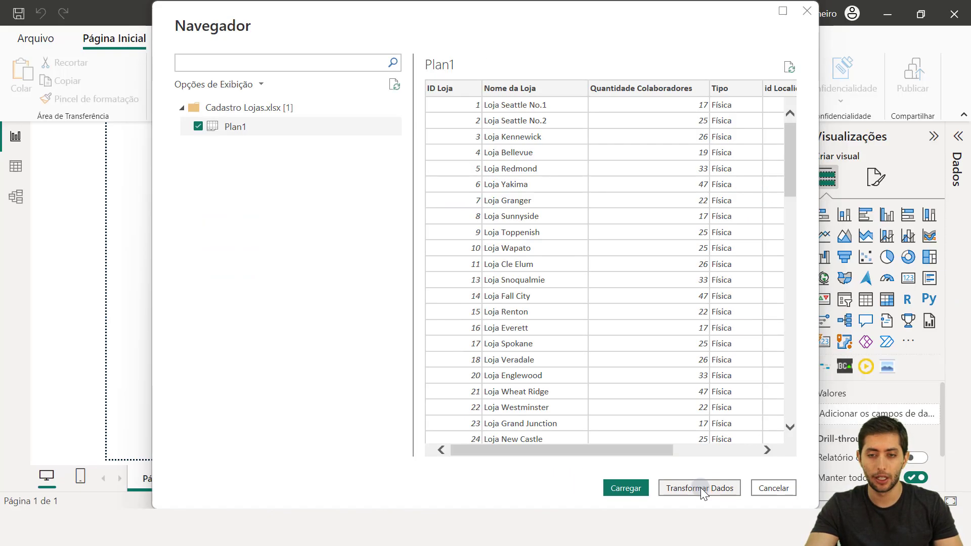
click(609, 427)
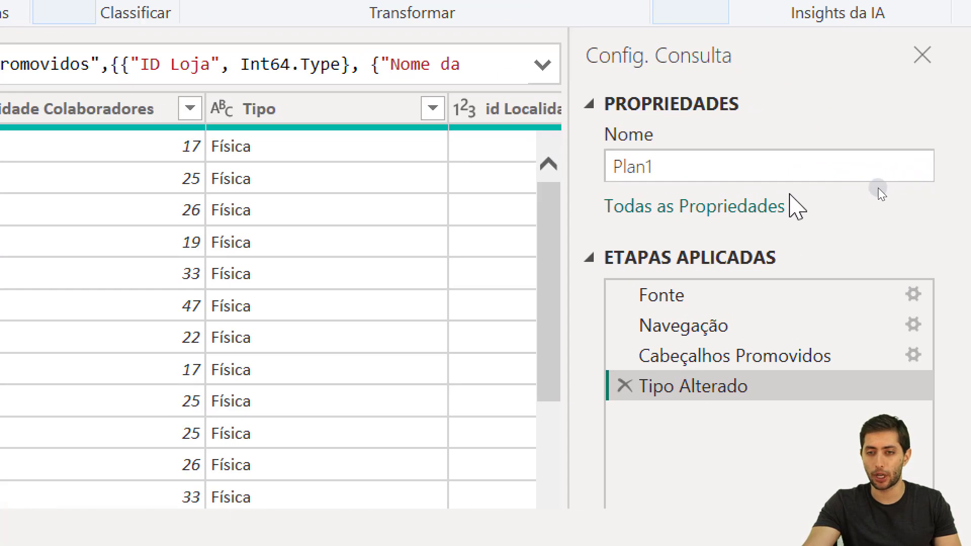
Step: Rename the imported store query Plan1 as CadastroLocalidades
click(911, 181)
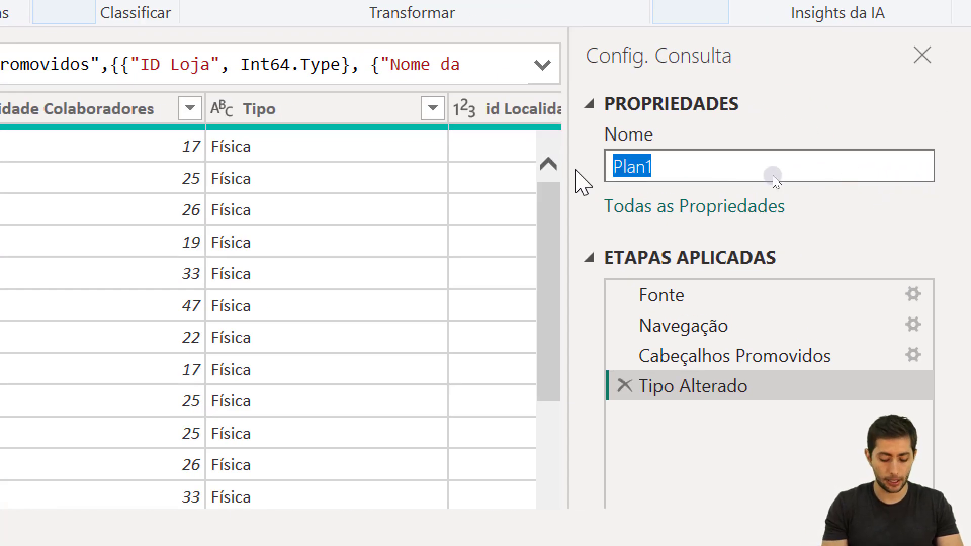
key(BackSpace)
text(Cadastro)
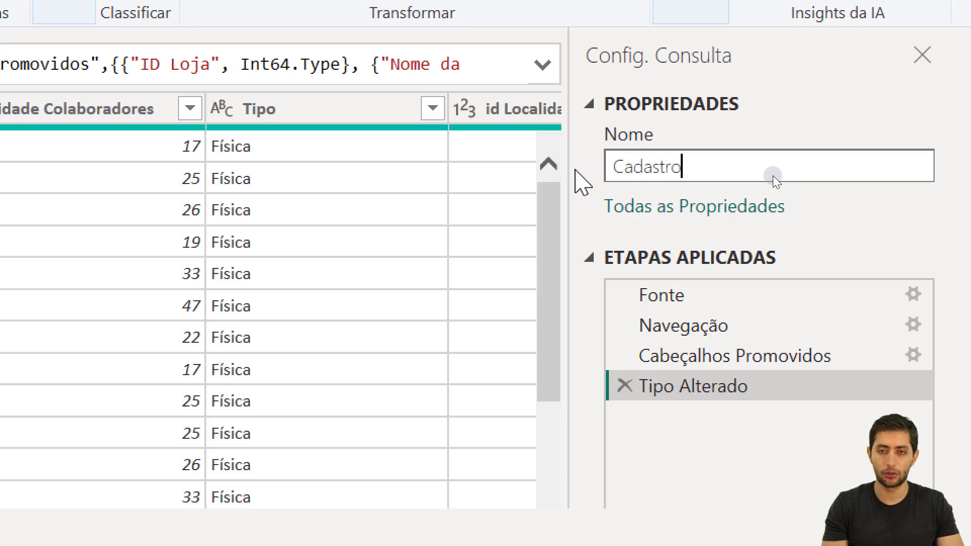
text(Localidades)
key(Return)
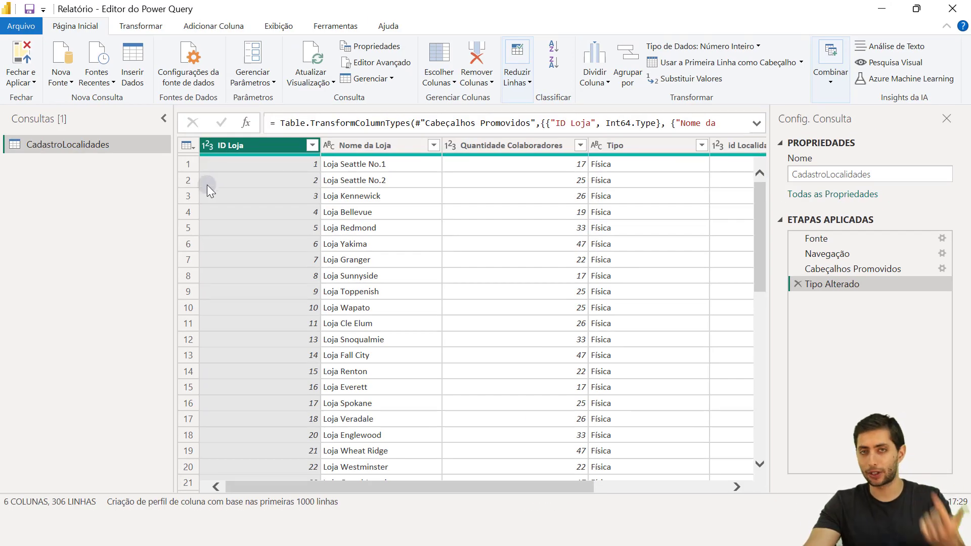
Step: Rename the store query as CadastroLojas
click(913, 173)
text(CadastroLojas)
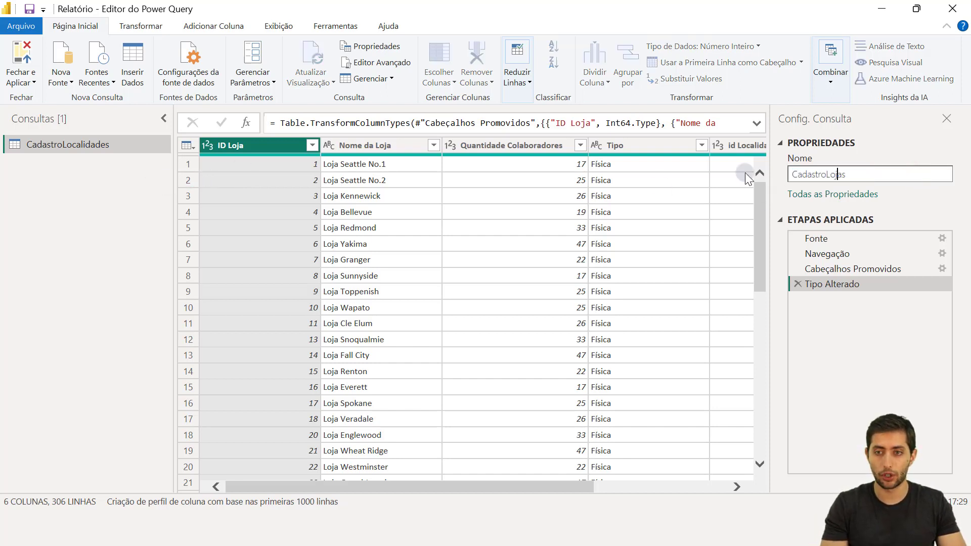
key(Return)
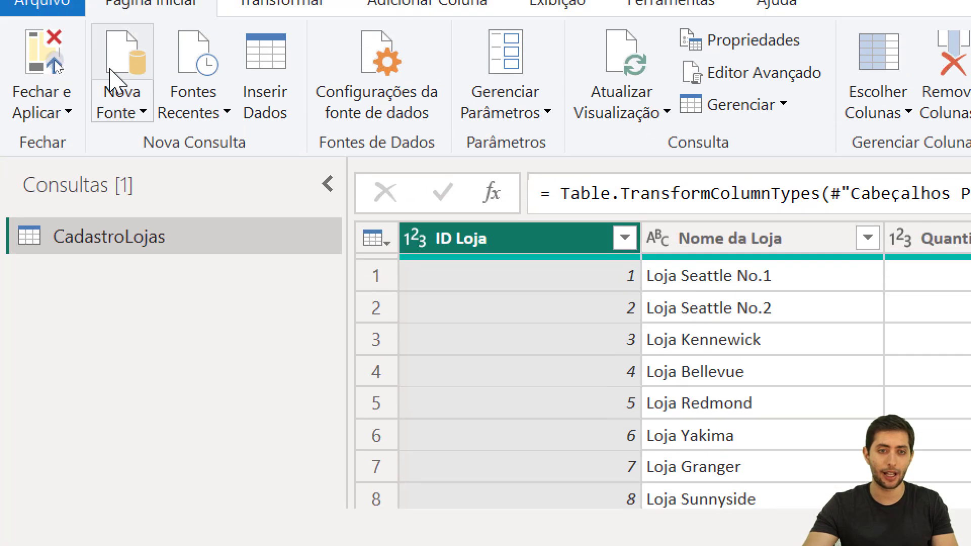
Step: Add the Excel workbook Cadastro Localidades from the 11-06 folder as a new source in Power Query
click(57, 85)
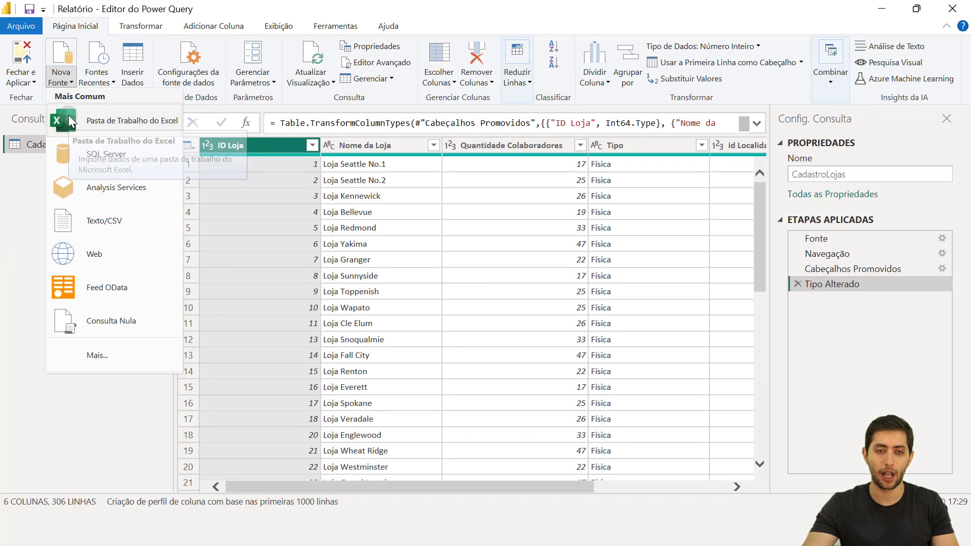
click(142, 193)
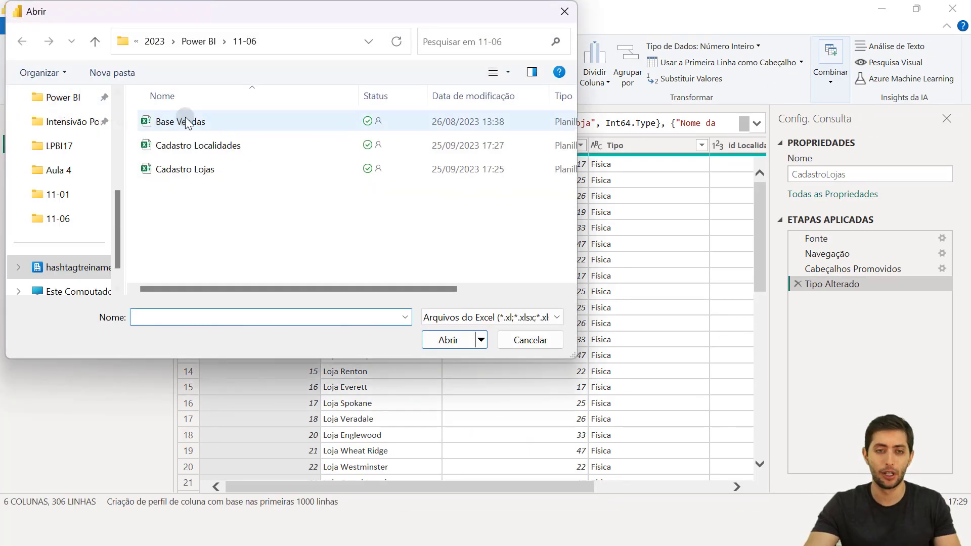
click(210, 152)
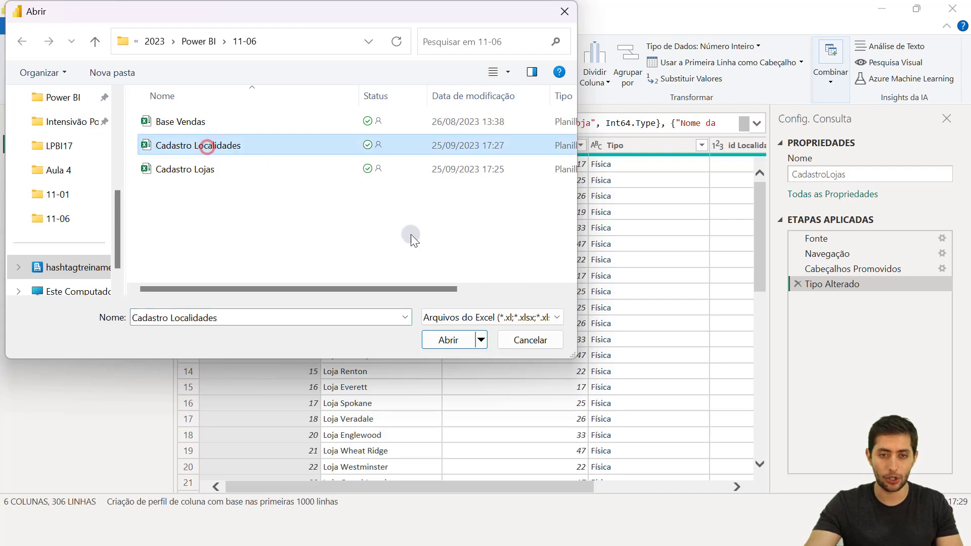
click(462, 338)
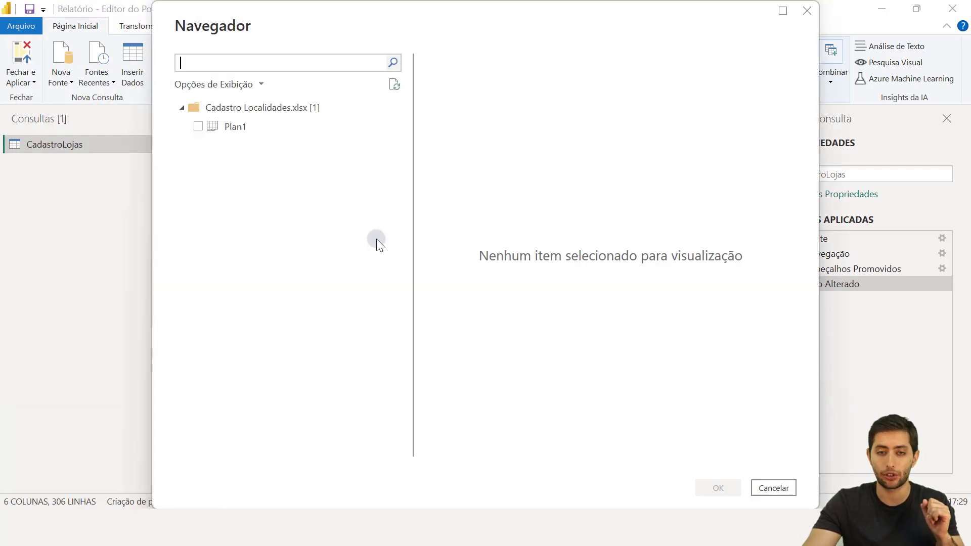
Step: Select the Plan1 sheet of Cadastro Localidades and import it as a second query
click(238, 130)
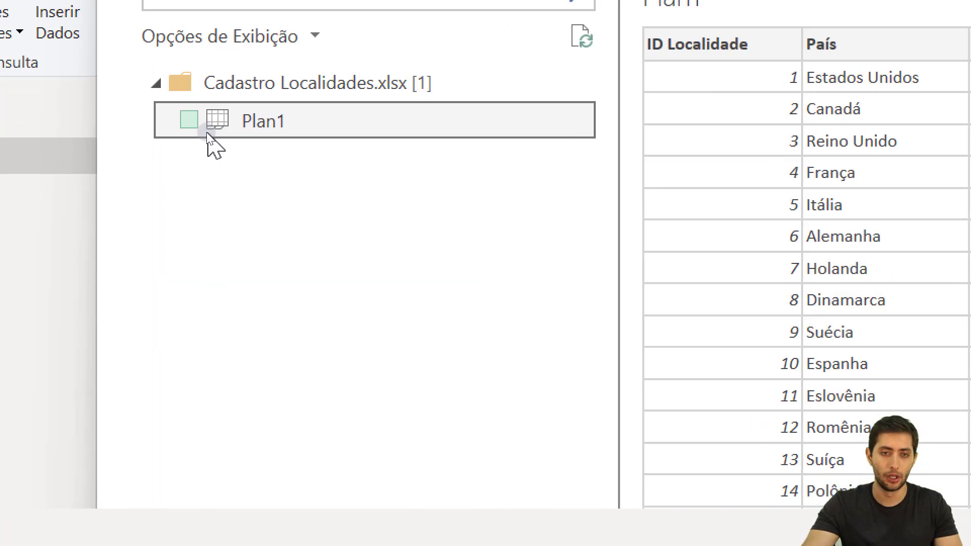
click(198, 127)
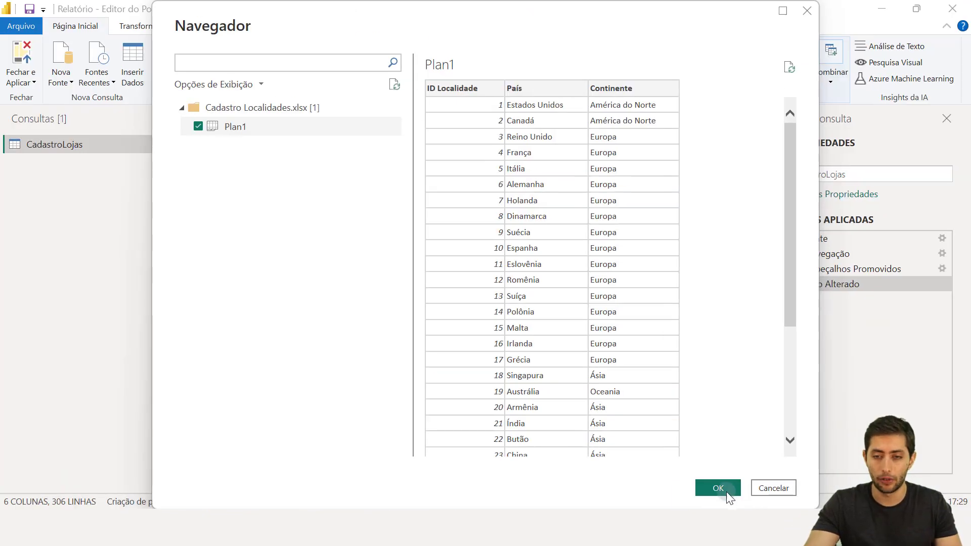
click(726, 490)
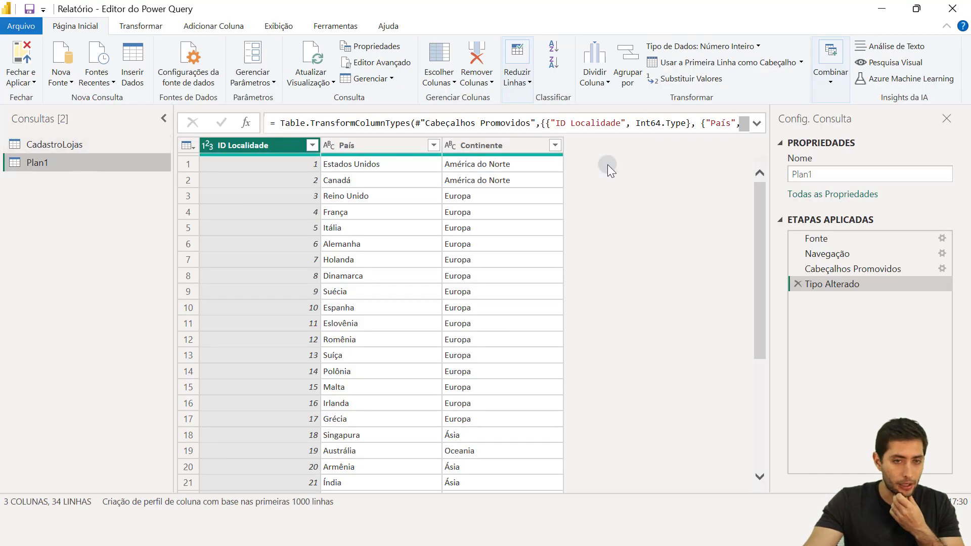
Step: Rename the new location query Plan1 as CadastroLocalidades
double_click(820, 172)
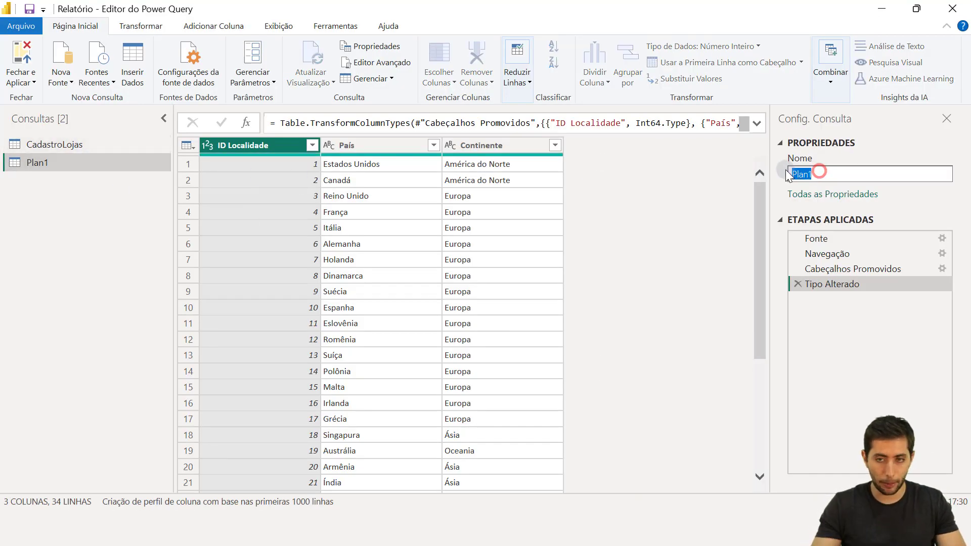
text(CadastroLocal)
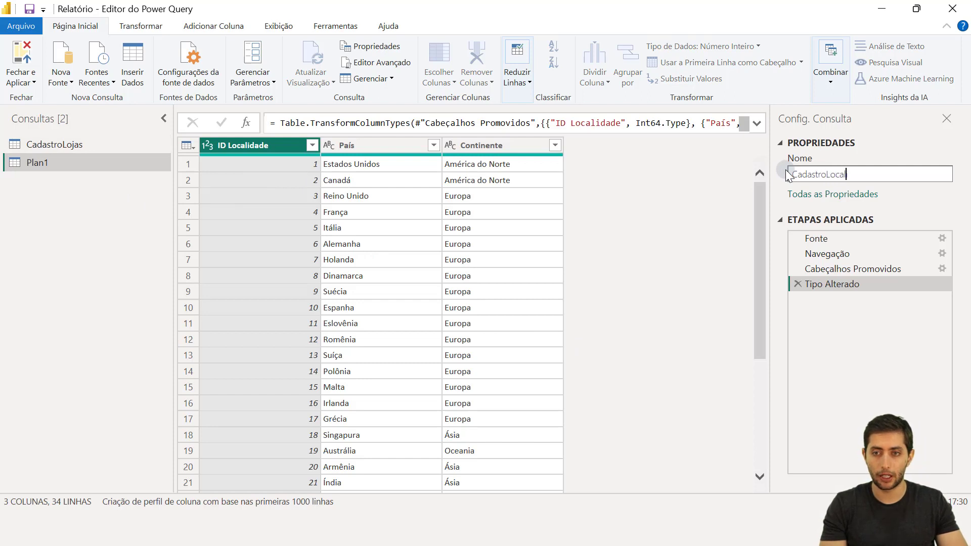
text(idades)
key(Return)
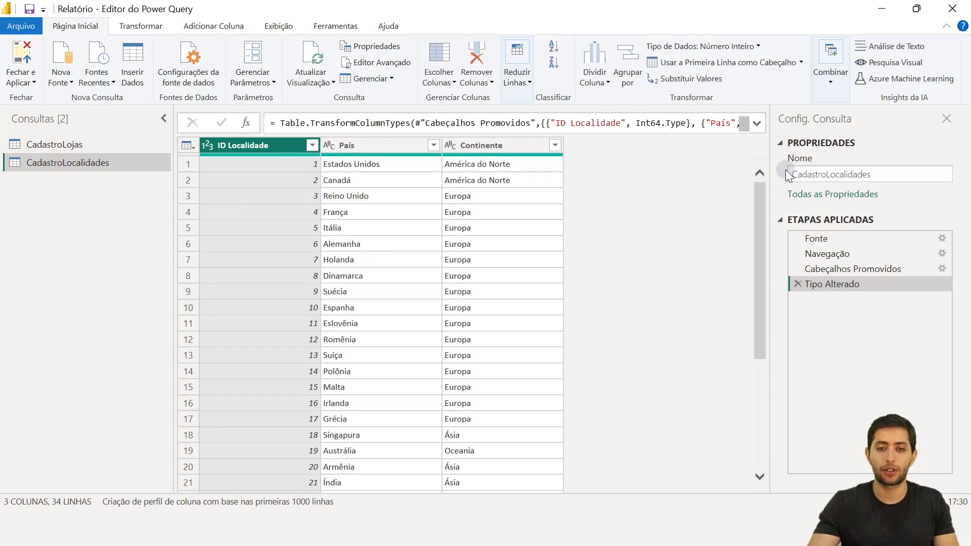
Step: Examine the País and Continente columns of the CadastroLocalidades query
click(363, 144)
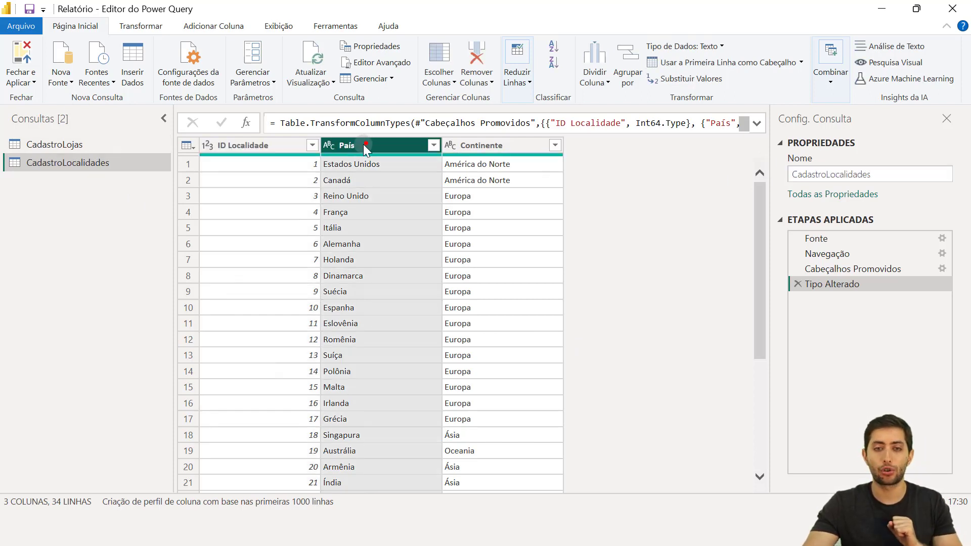
ctrl+click(472, 141)
click(484, 148)
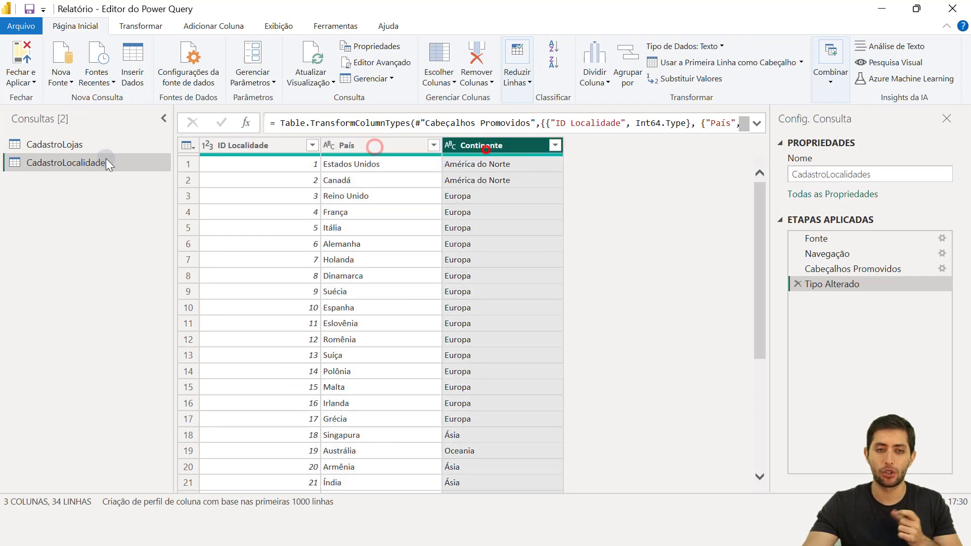
Step: Open the CadastroLojas query and examine the id Localidade codes that link the stores to their locations
click(88, 144)
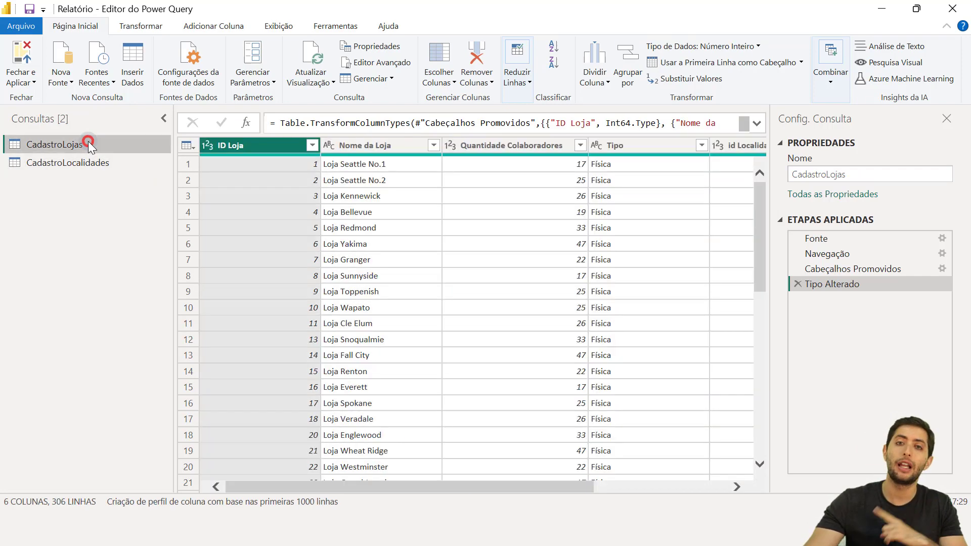
scroll(587, 263, right, 3)
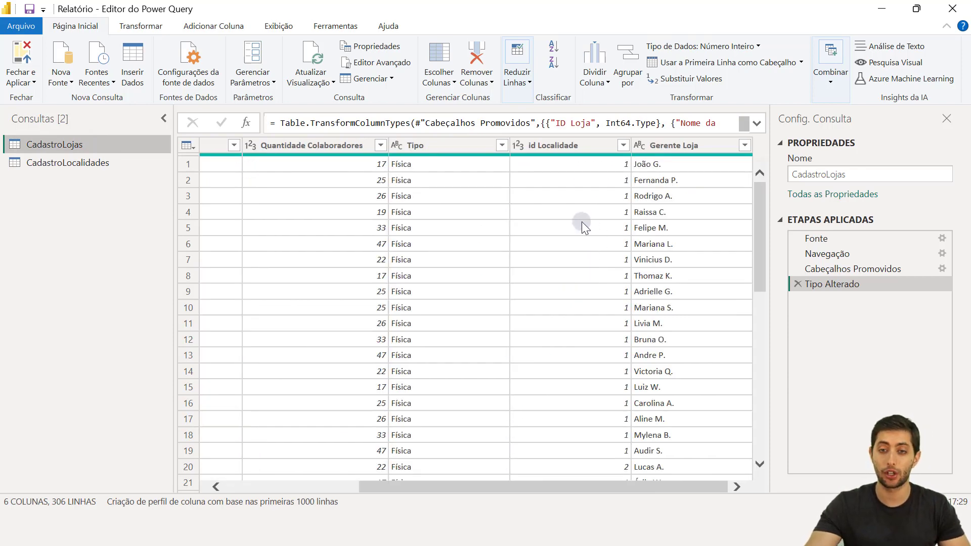
scroll(582, 221, left, 5)
scroll(592, 209, right, 3)
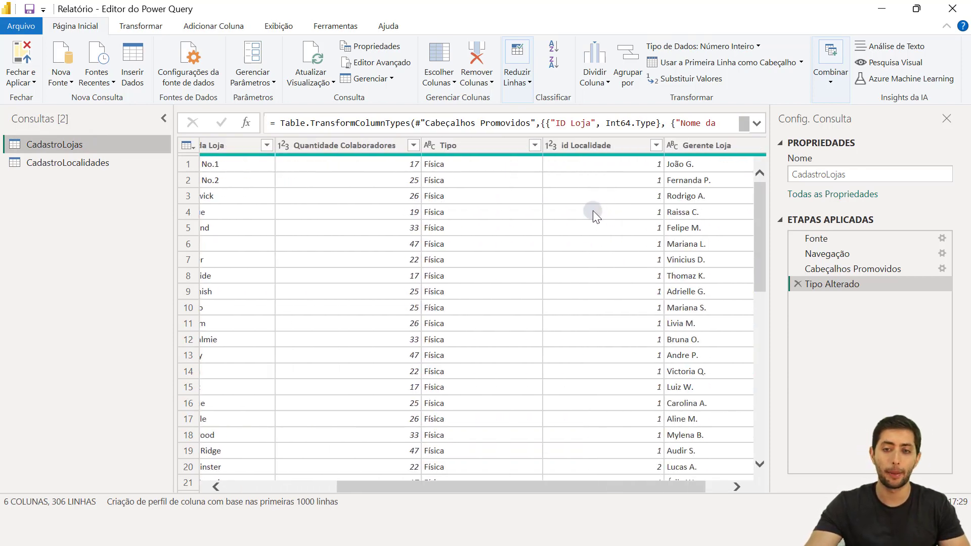
click(641, 167)
scroll(639, 184, down, 2)
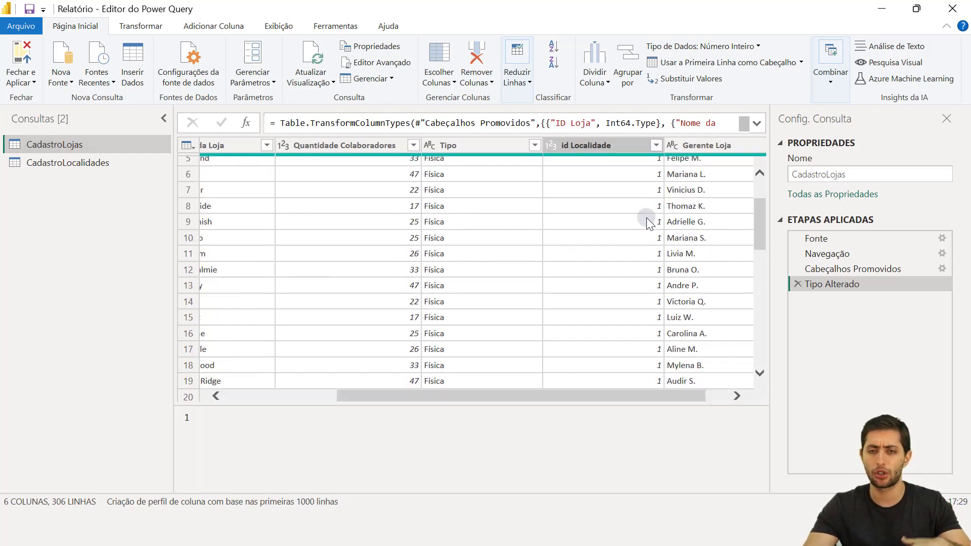
scroll(646, 218, up, 2)
click(653, 177)
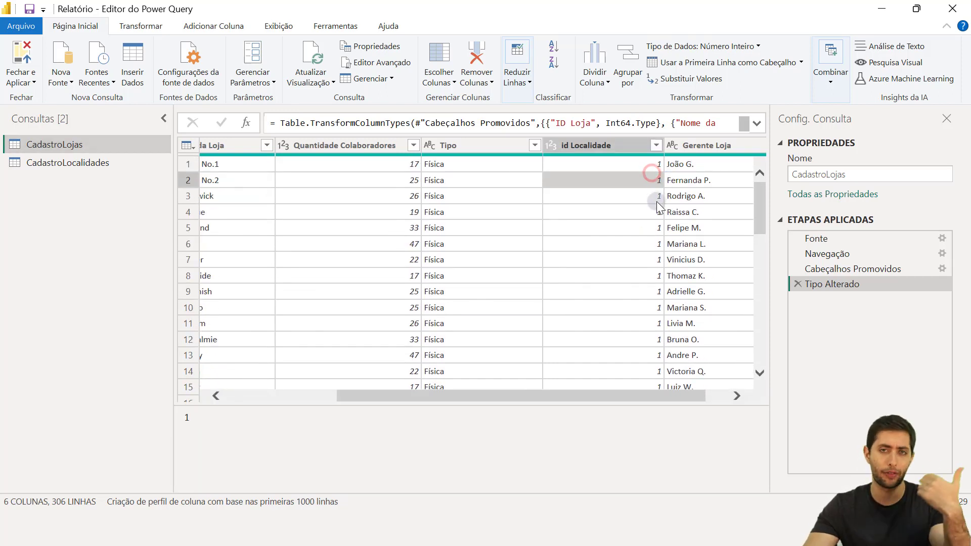
Step: Look through the id Localidade column across the store rows of the CadastroLojas query
scroll(653, 217, down, 6)
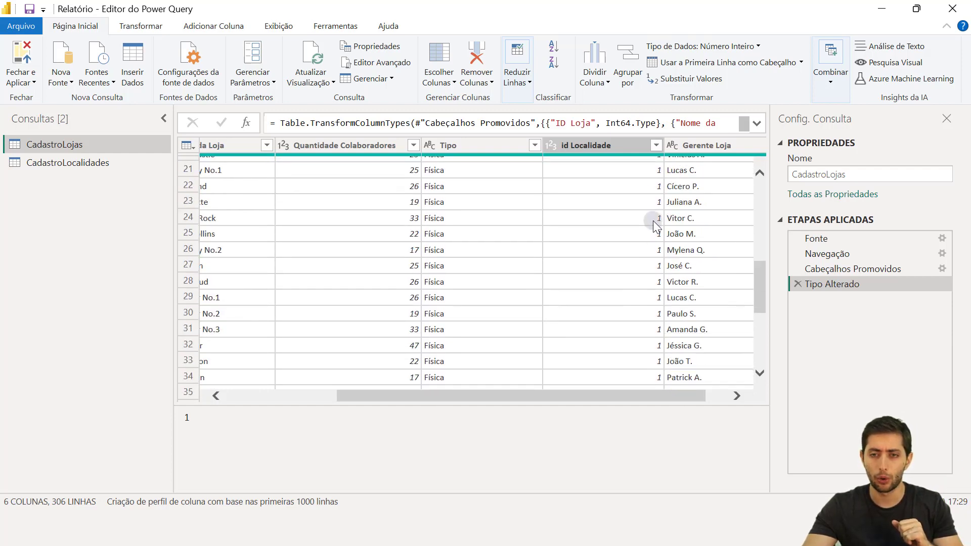
scroll(656, 226, down, 20)
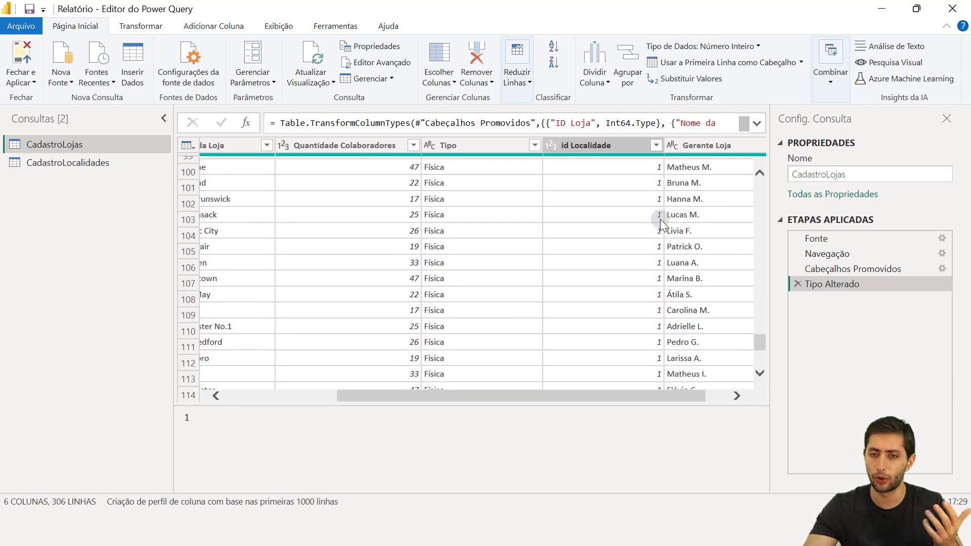
scroll(658, 233, down, 10)
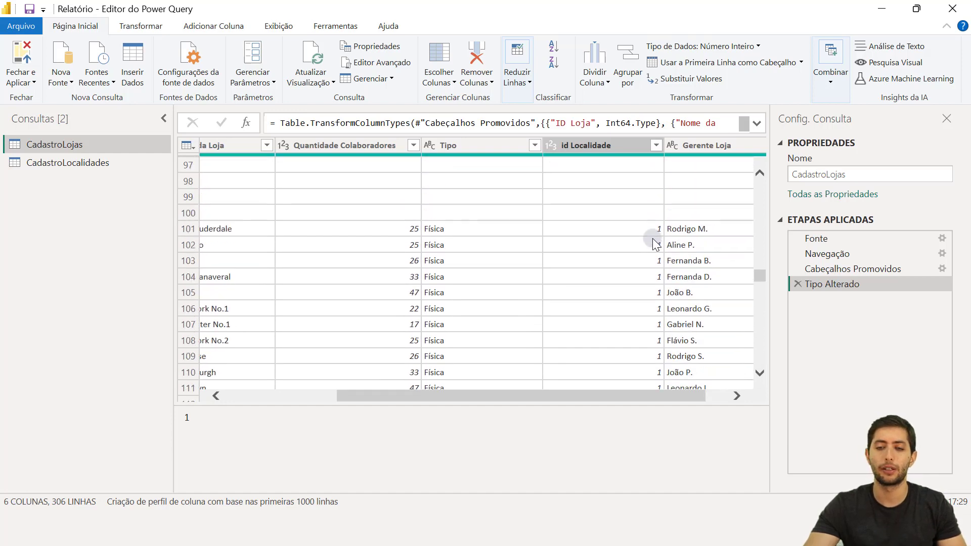
scroll(656, 245, up, 14)
click(604, 145)
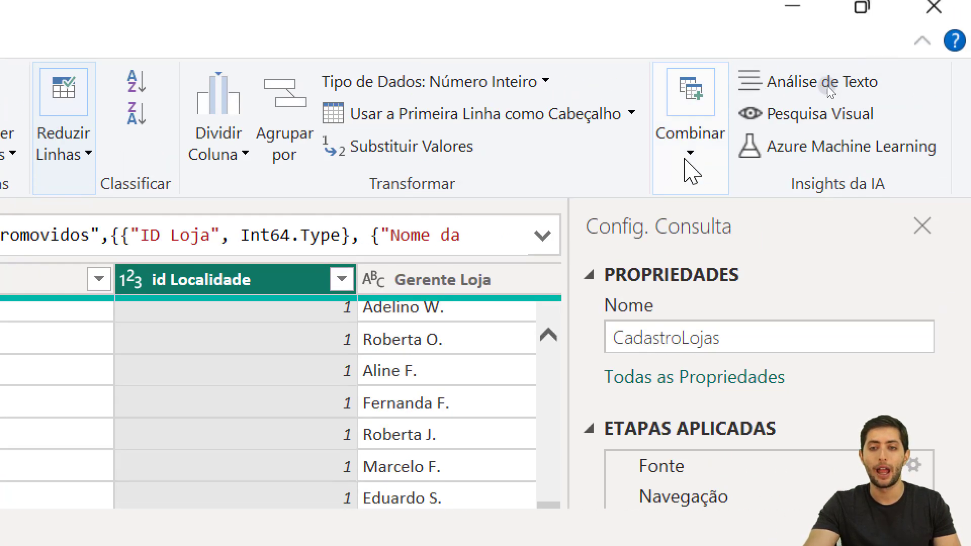
Step: Start a Mesclar Consultas merge within the CadastroLojas query and choose CadastroLocalidades as the second table
click(691, 173)
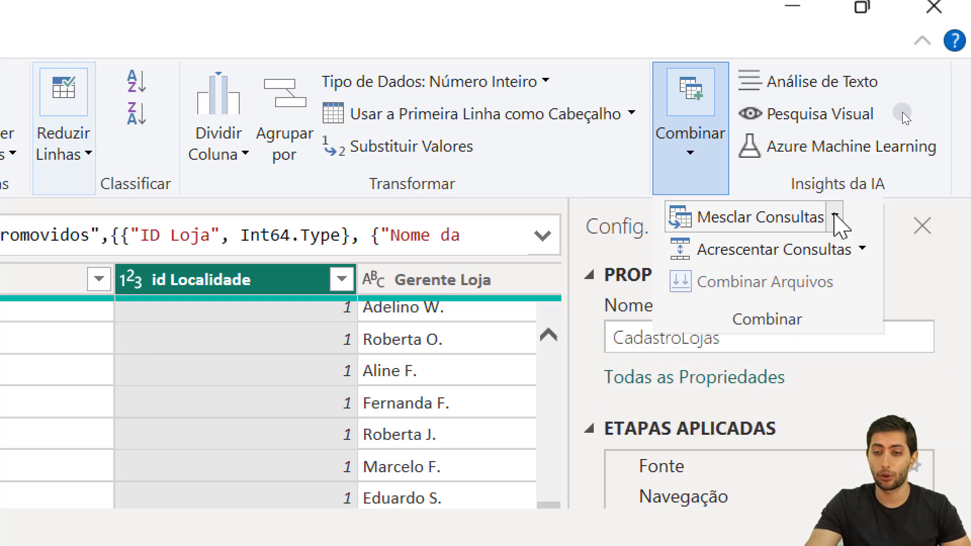
click(835, 217)
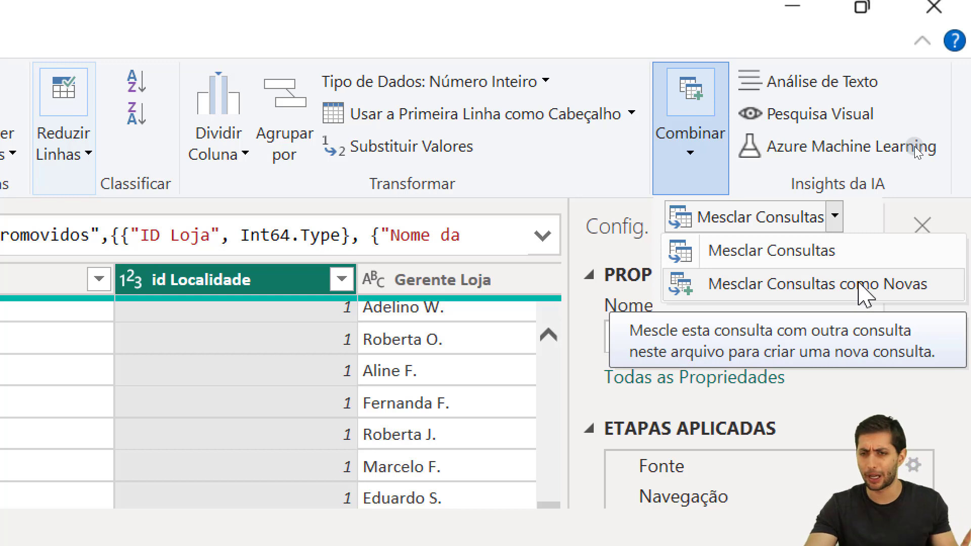
click(887, 253)
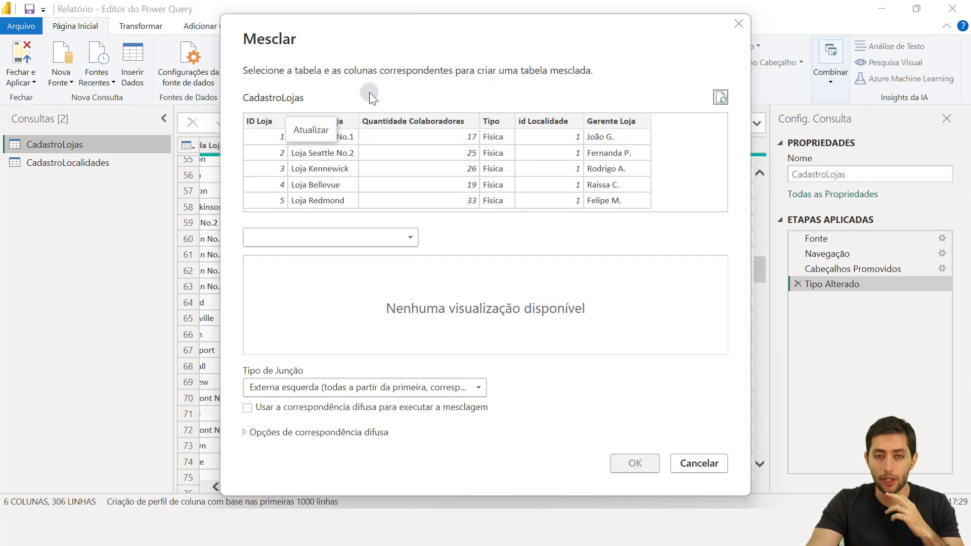
click(371, 90)
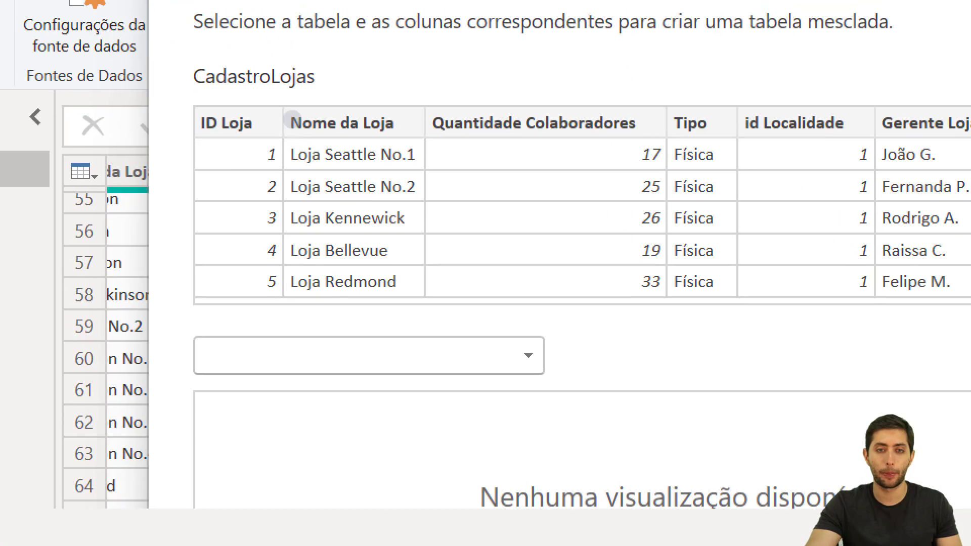
click(292, 120)
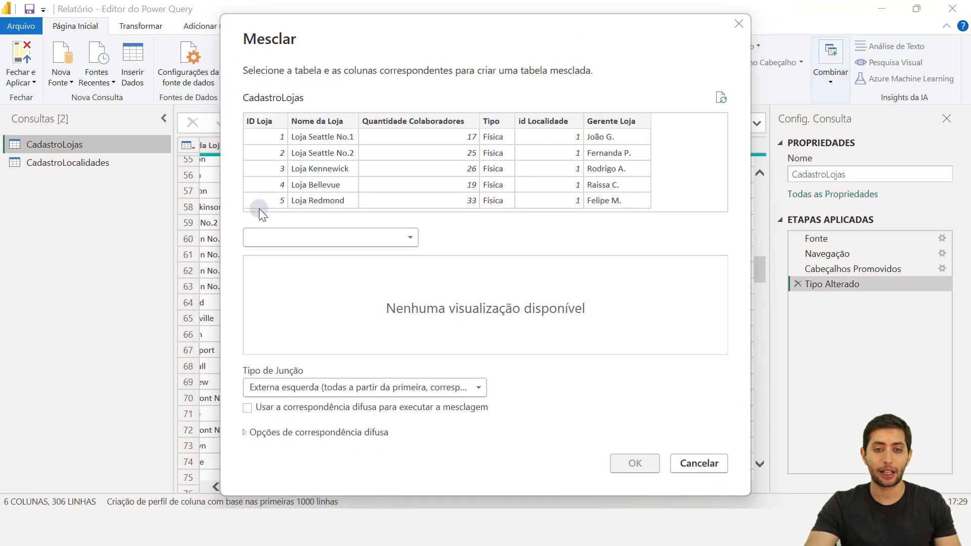
click(233, 348)
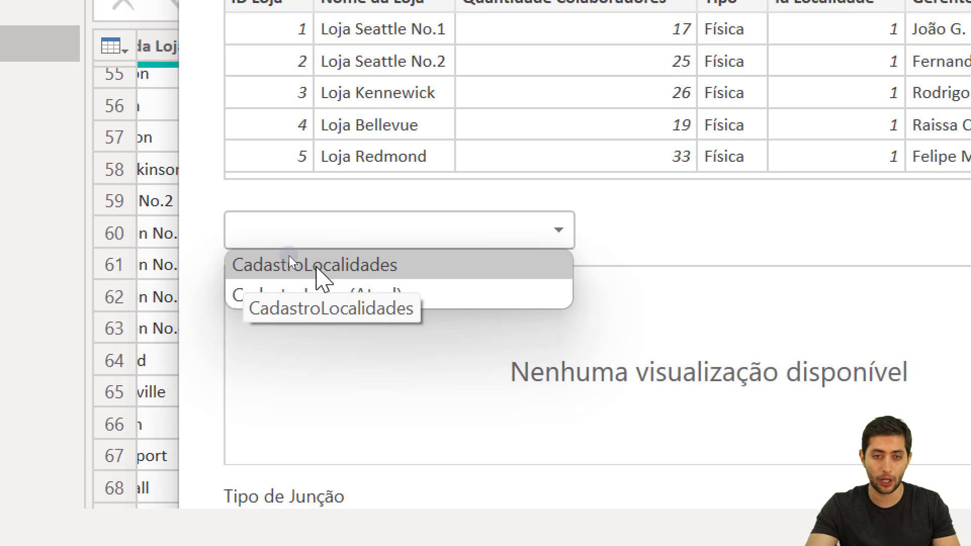
click(290, 256)
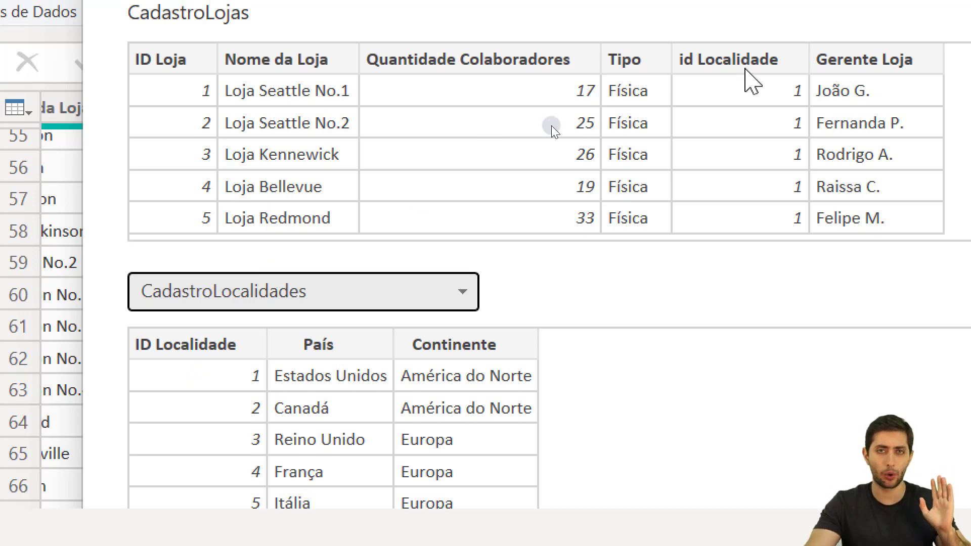
Step: Match id Localidade in CadastroLojas with ID Localidade in CadastroLocalidades and complete the left outer merge
click(742, 60)
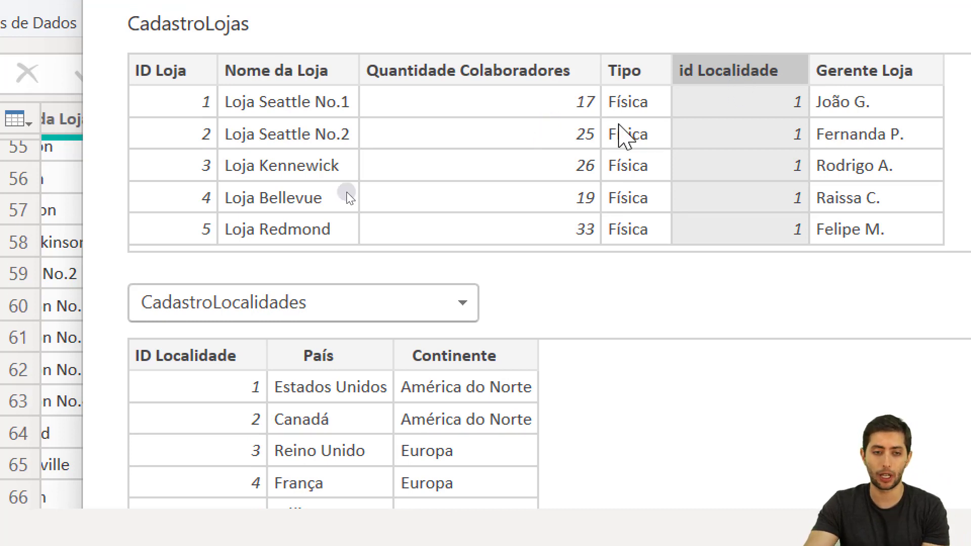
click(152, 355)
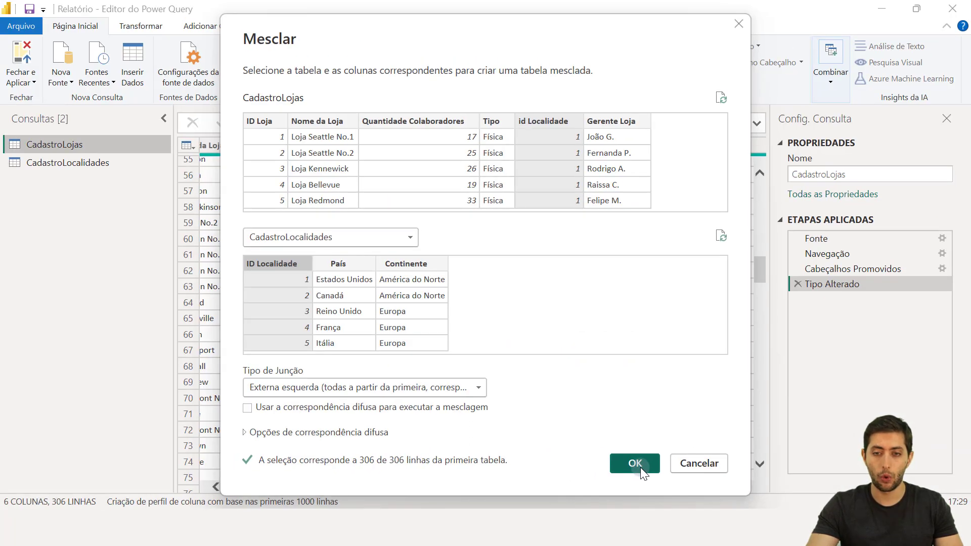
click(635, 464)
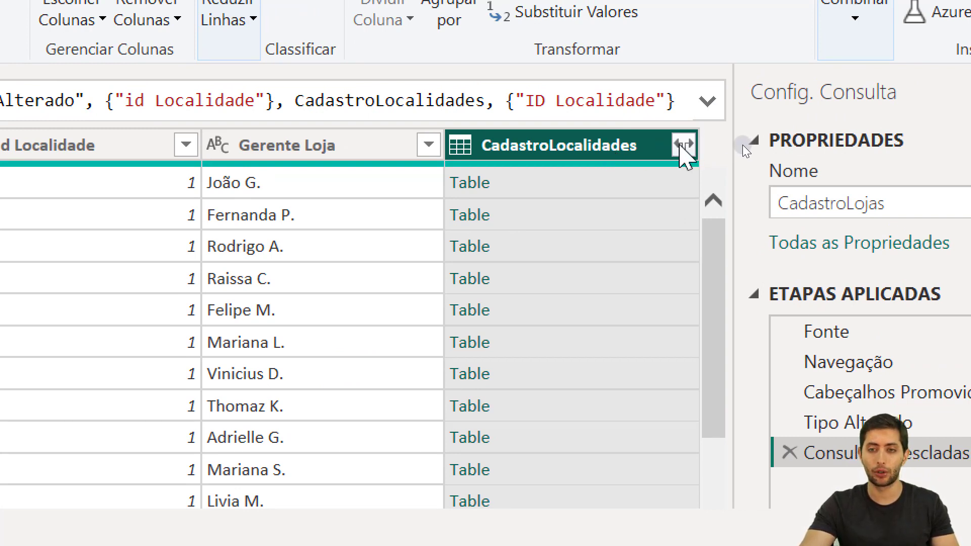
Step: Expand the merged CadastroLocalidades column to only País and Continente, using the original column name as prefix
click(683, 145)
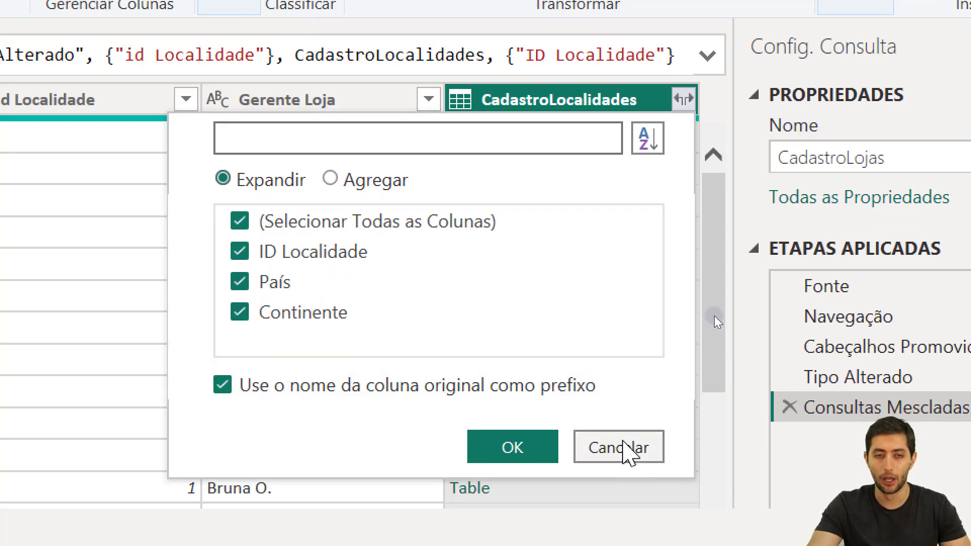
click(627, 493)
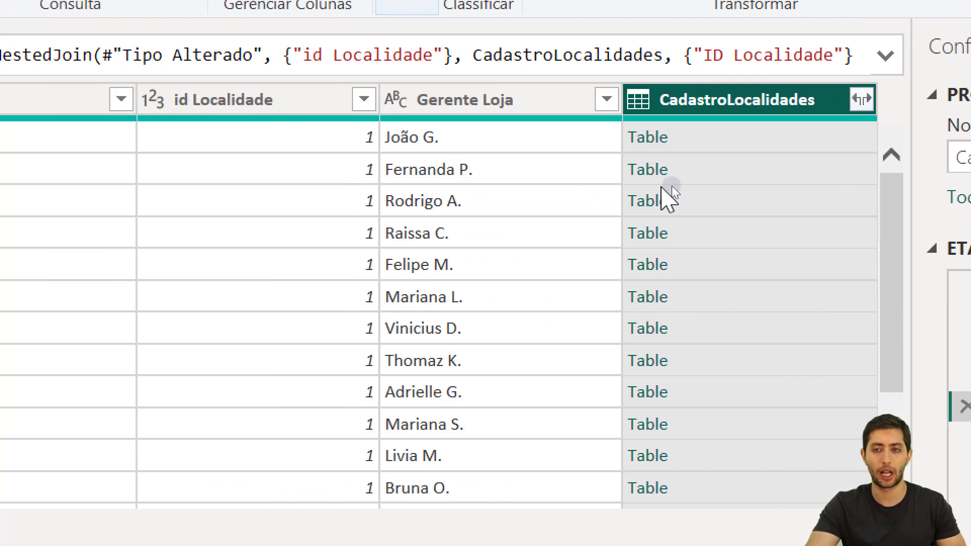
click(861, 100)
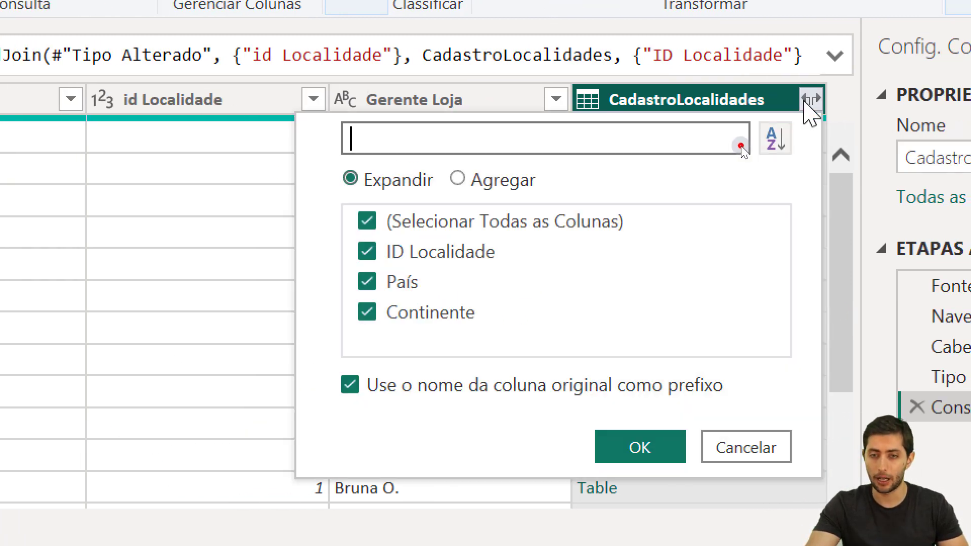
click(425, 252)
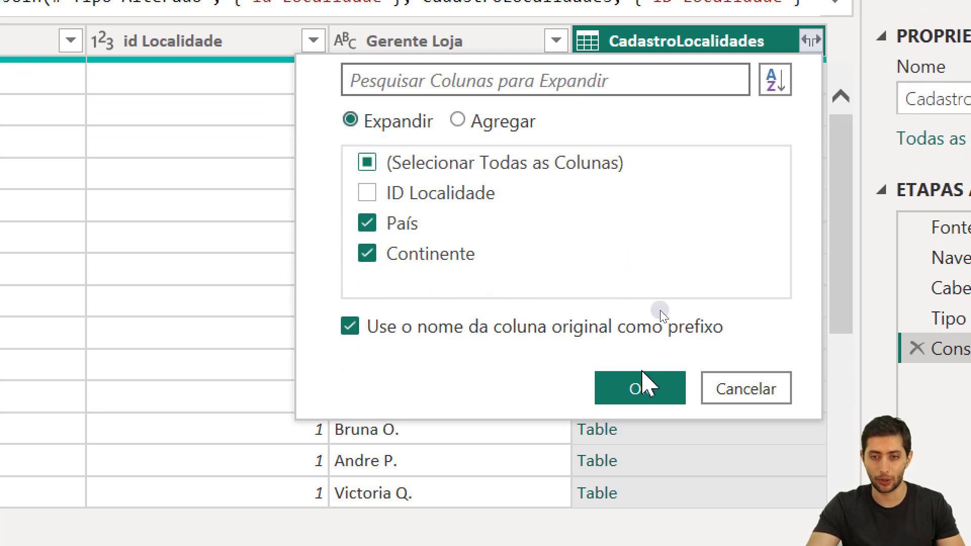
click(642, 389)
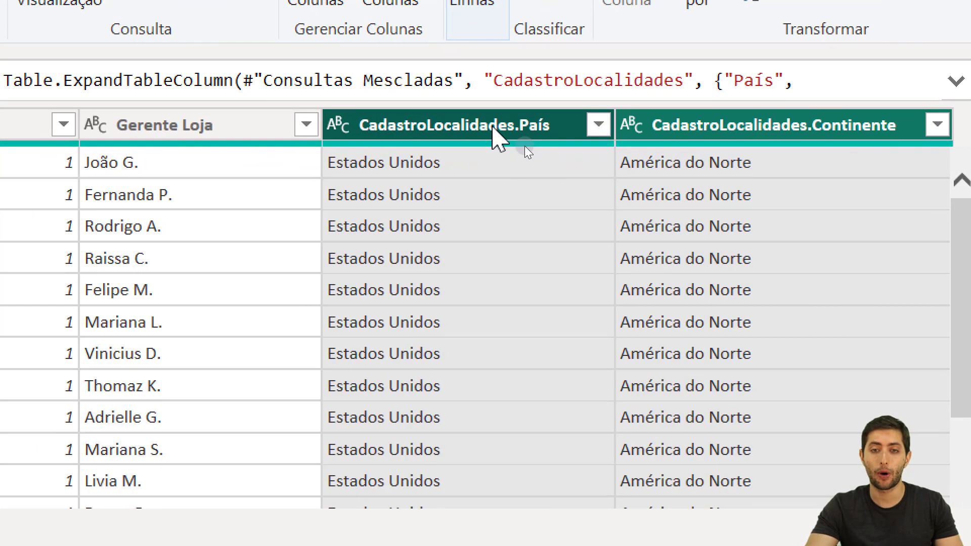
Step: Examine the headers and values of the expanded CadastroLocalidades.País and CadastroLocalidades.Continente columns
click(541, 153)
click(630, 145)
click(528, 146)
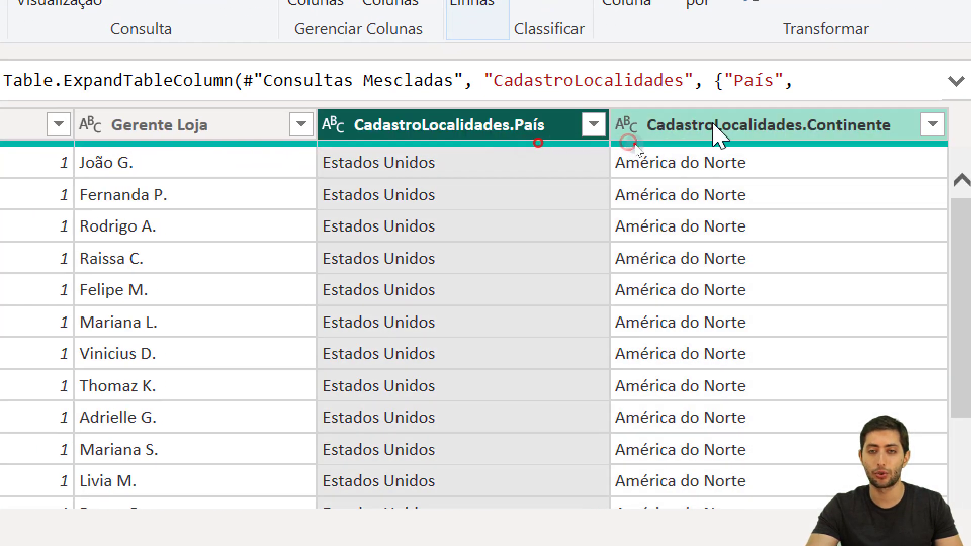
click(636, 146)
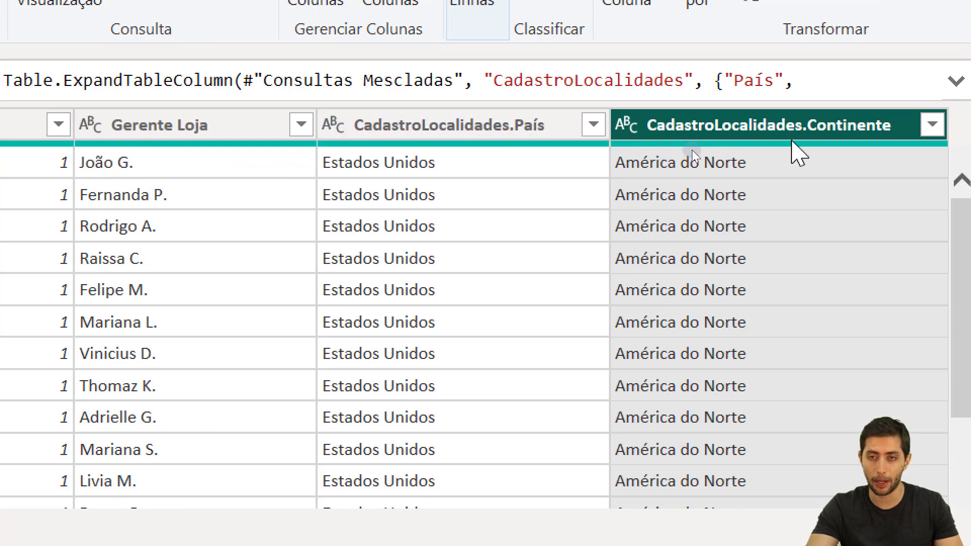
click(357, 142)
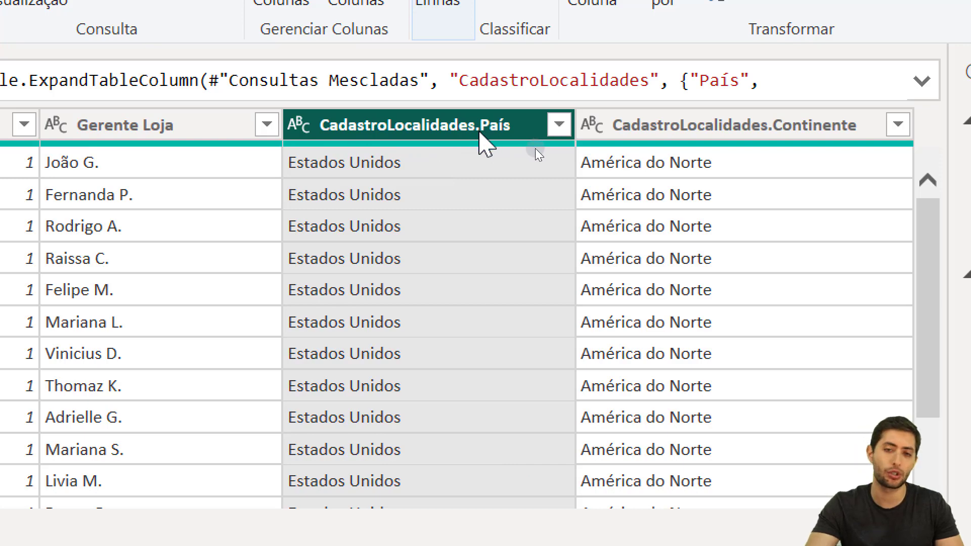
click(626, 144)
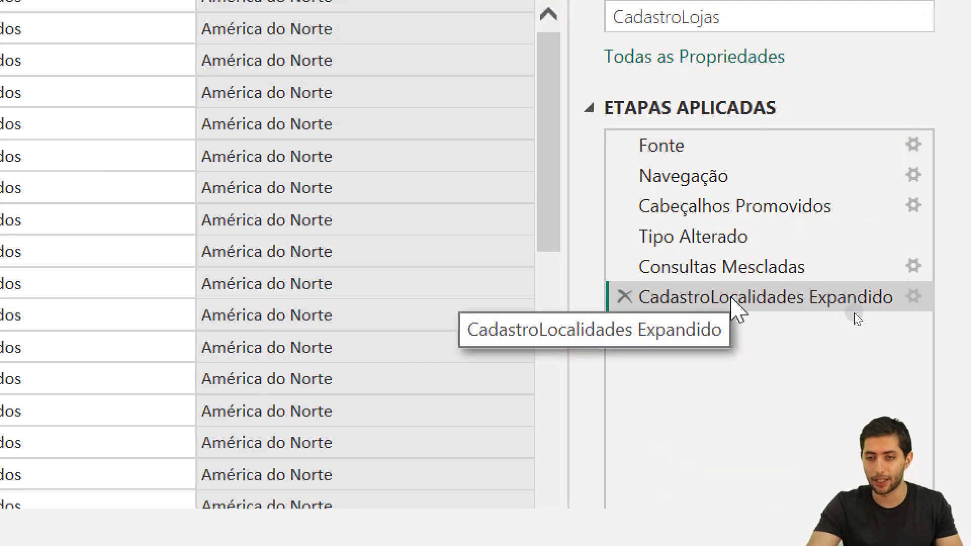
Step: Edit the CadastroLocalidades Expandido step and clear its default column name prefix
click(914, 297)
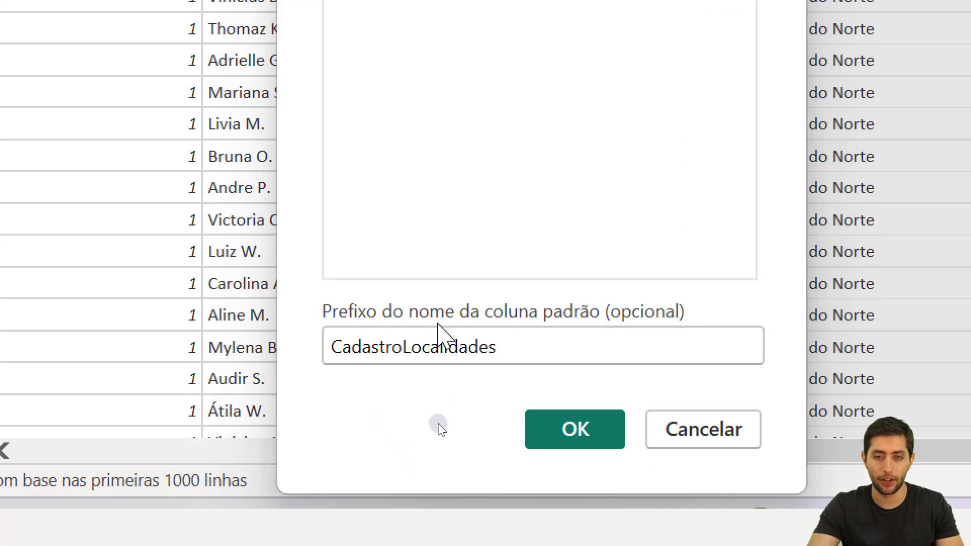
drag(500, 347, 326, 349)
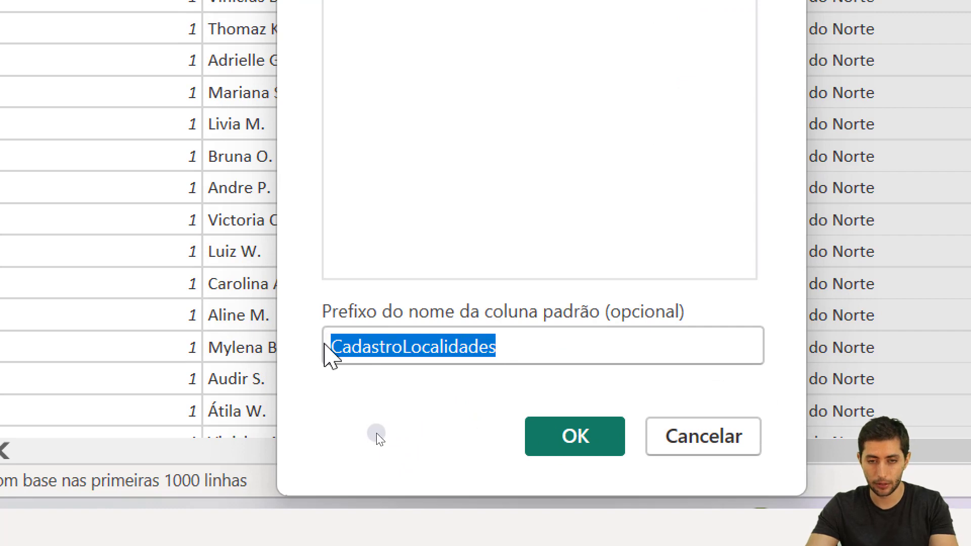
key(BackSpace)
click(531, 436)
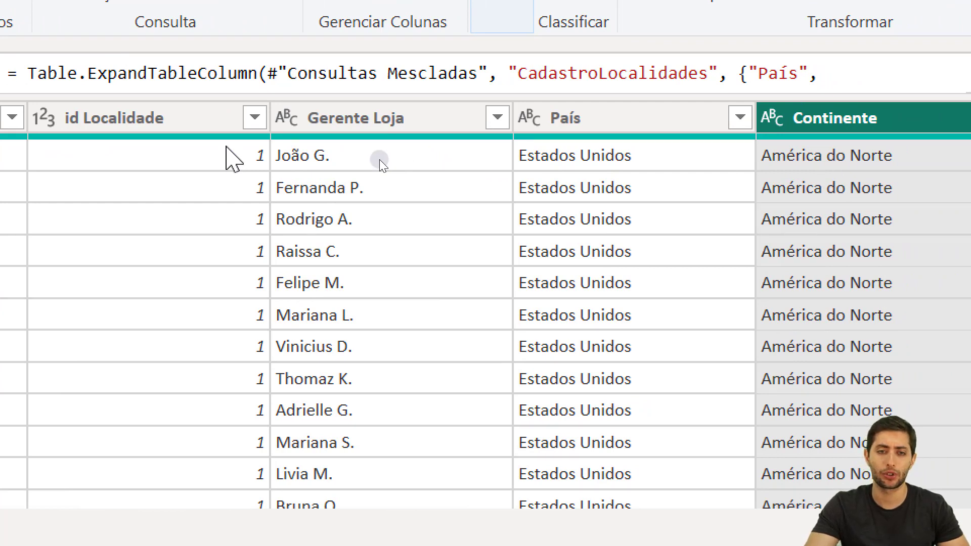
Step: Compare the first store's id Localidade with the matching country and continent in the CadastroLocalidades query
click(228, 152)
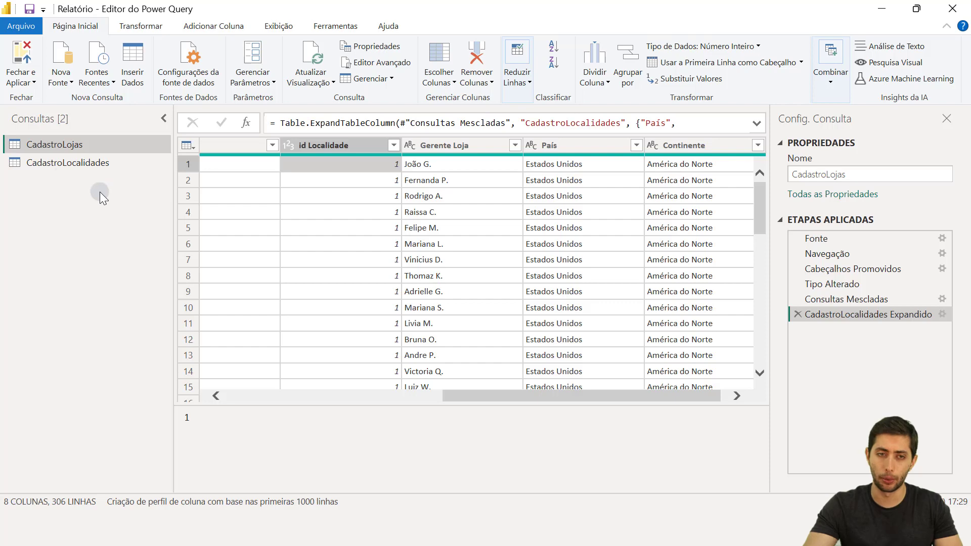
click(61, 165)
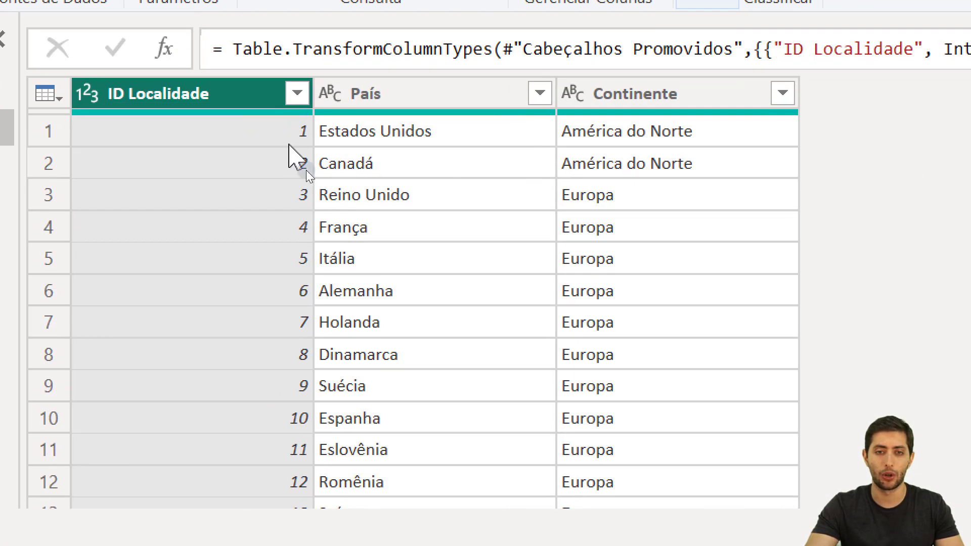
click(361, 164)
click(613, 134)
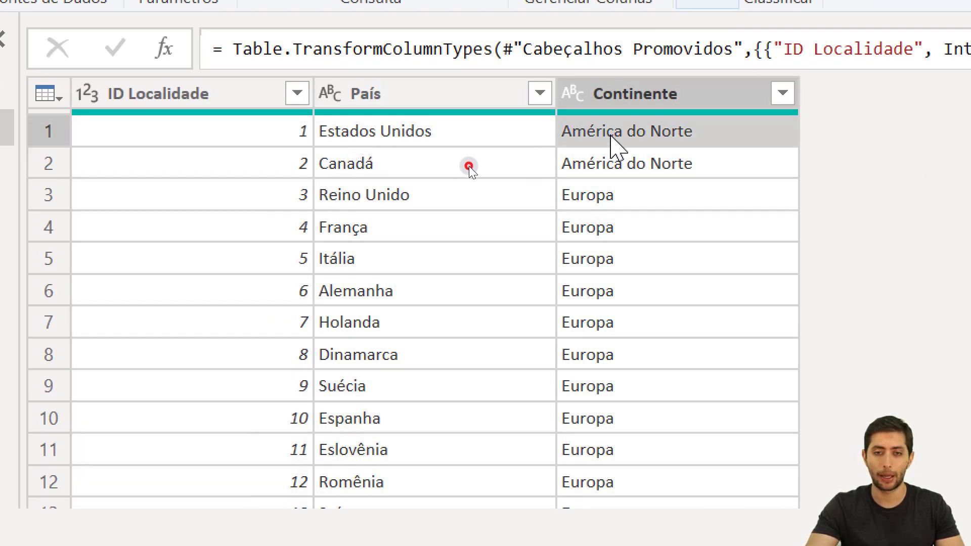
Step: Check the País and Continente values against the id Localidade codes in CadastroLojas, and reopen CadastroLocalidades to compare
click(124, 144)
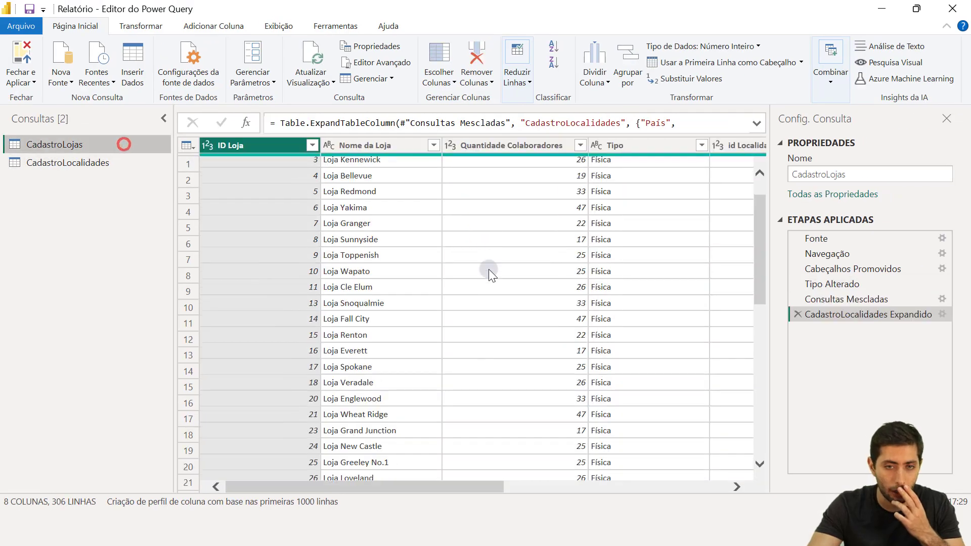
scroll(489, 269, down, 10)
scroll(489, 277, down, 8)
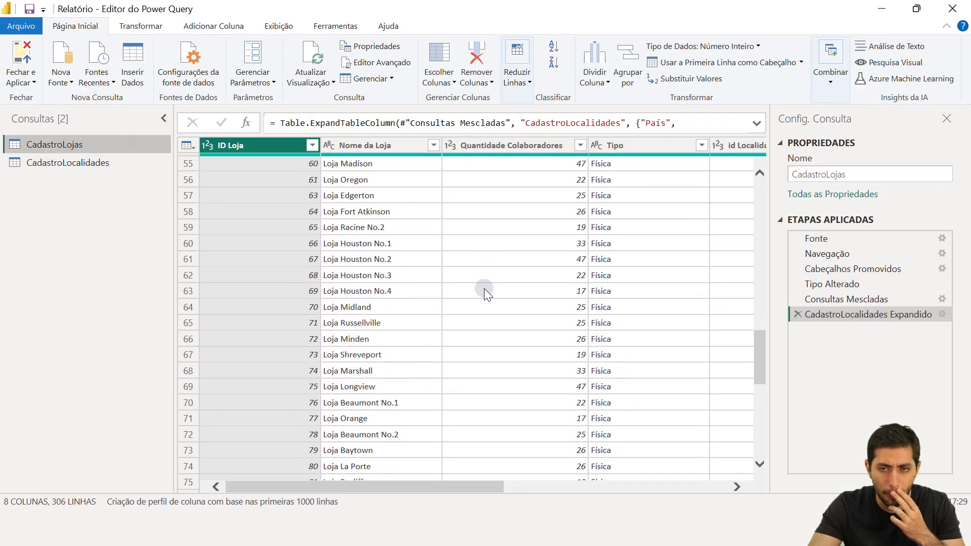
scroll(484, 289, right, 5)
scroll(483, 301, down, 20)
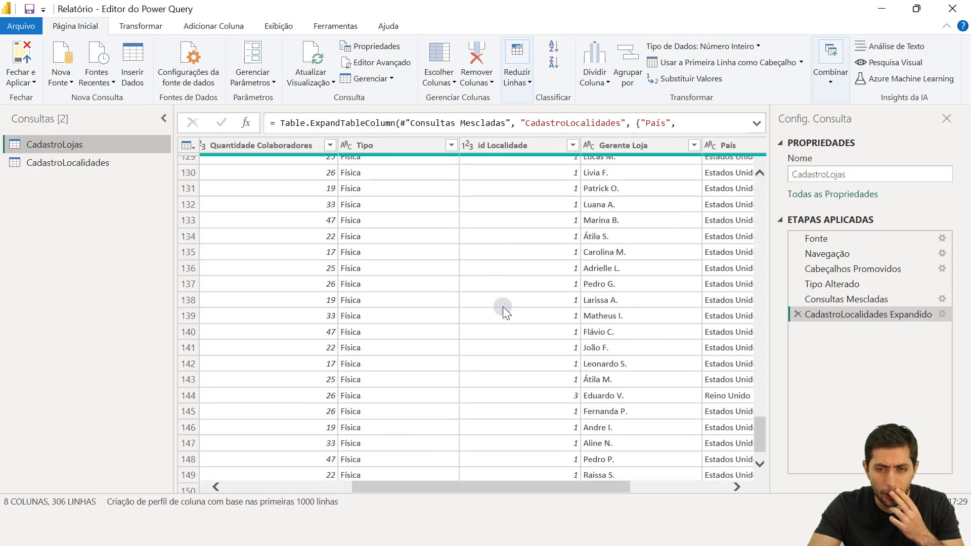
scroll(505, 306, up, 13)
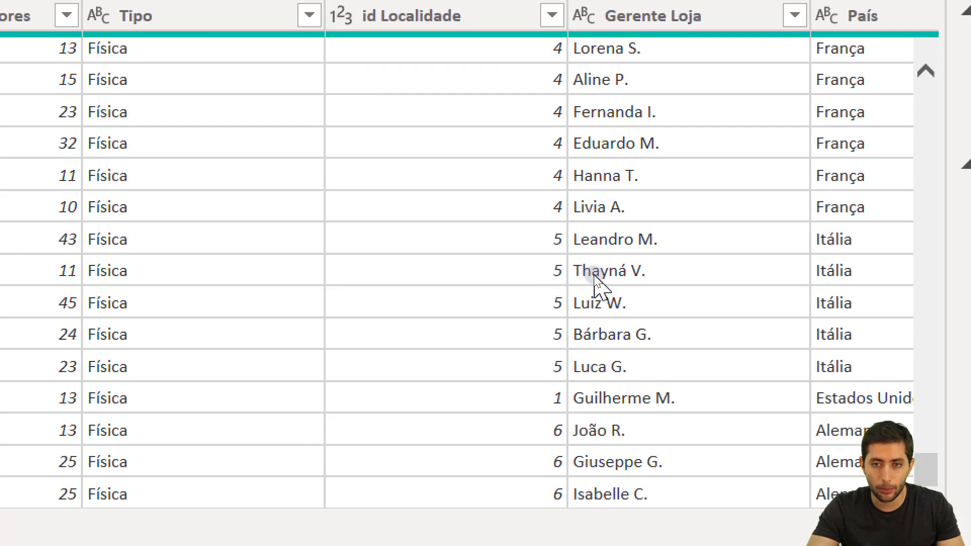
scroll(593, 281, right, 4)
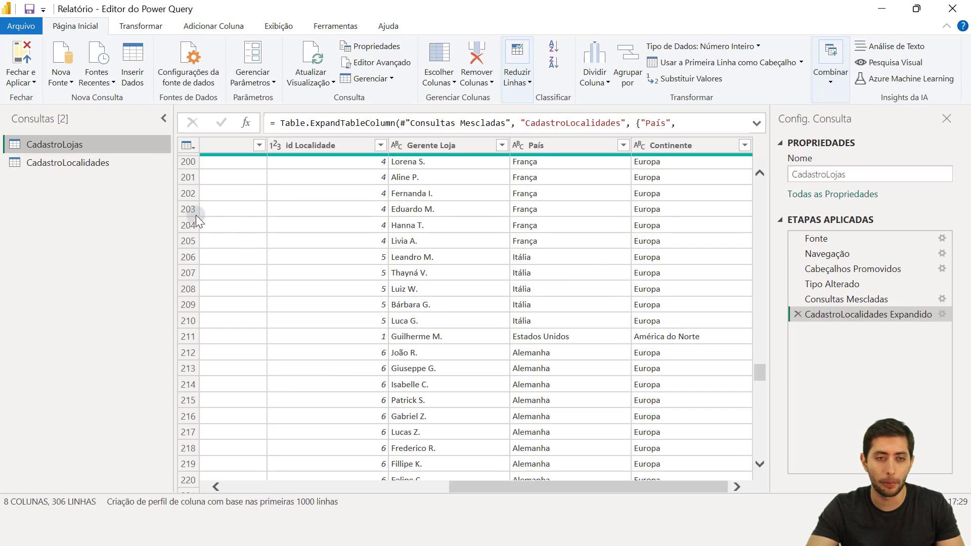
click(129, 172)
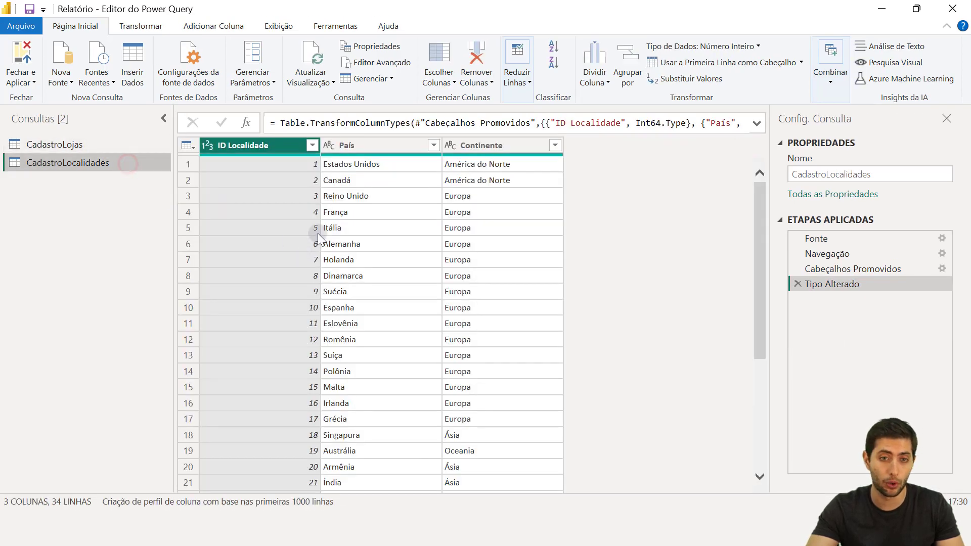
Step: Look up the country and continent of location IDs 5 and 3 in the CadastroLocalidades query
click(318, 232)
click(350, 228)
click(487, 230)
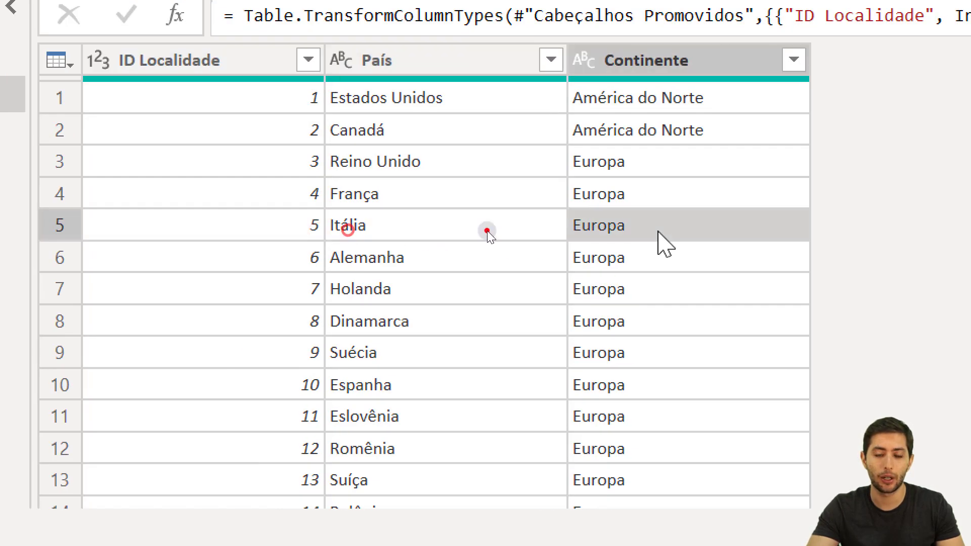
click(299, 162)
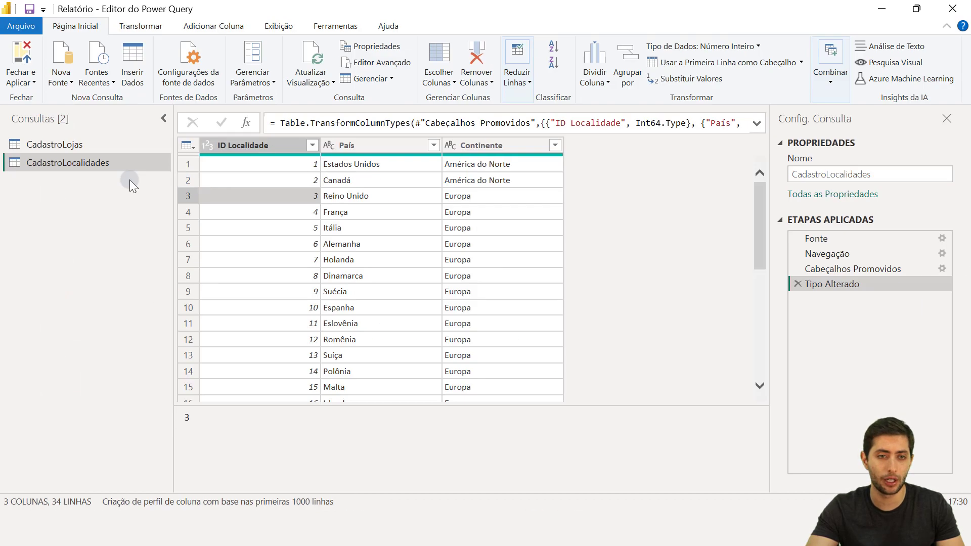
Step: Check in CadastroLojas that the País and Continente values match the id Localidade codes further down the store rows
click(98, 148)
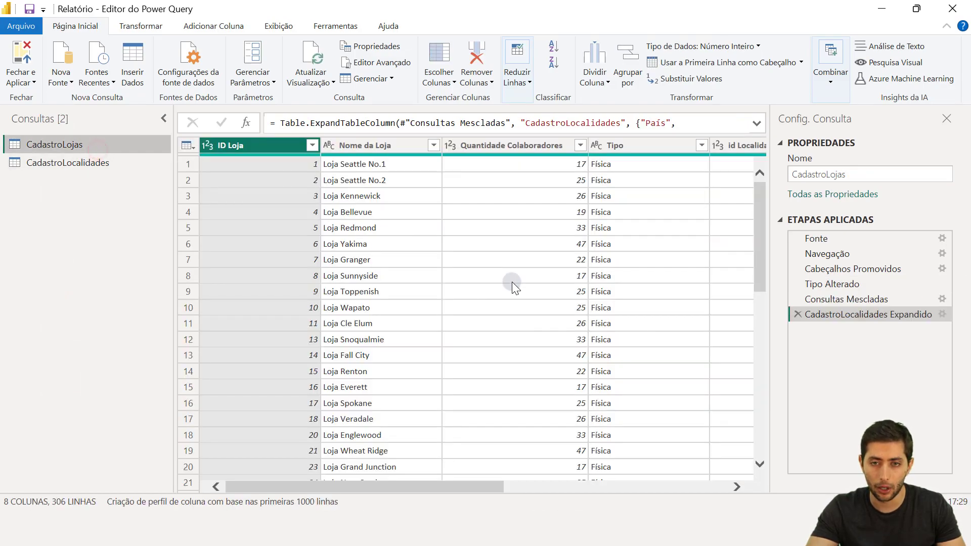
scroll(524, 280, down, 1)
scroll(525, 277, up, 1)
scroll(502, 268, right, 5)
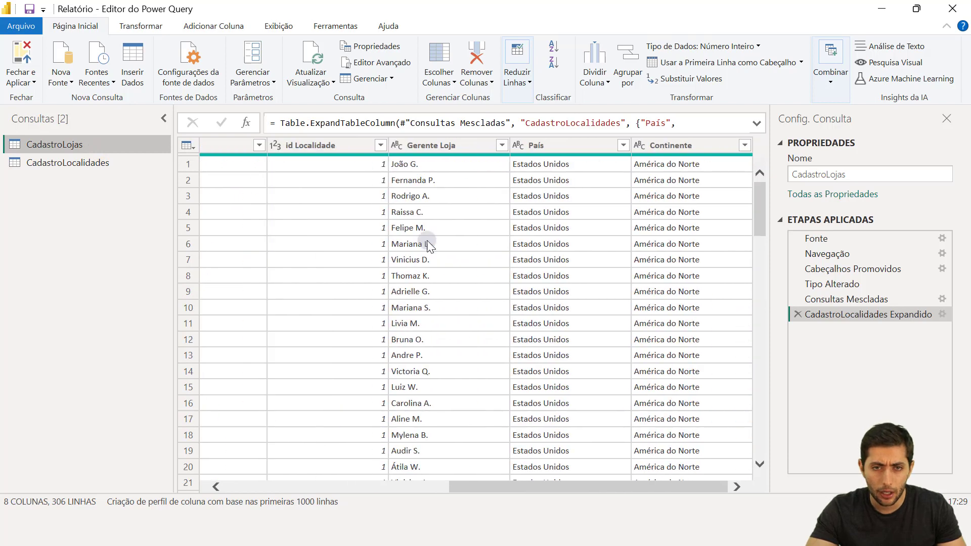
click(363, 150)
scroll(380, 242, down, 20)
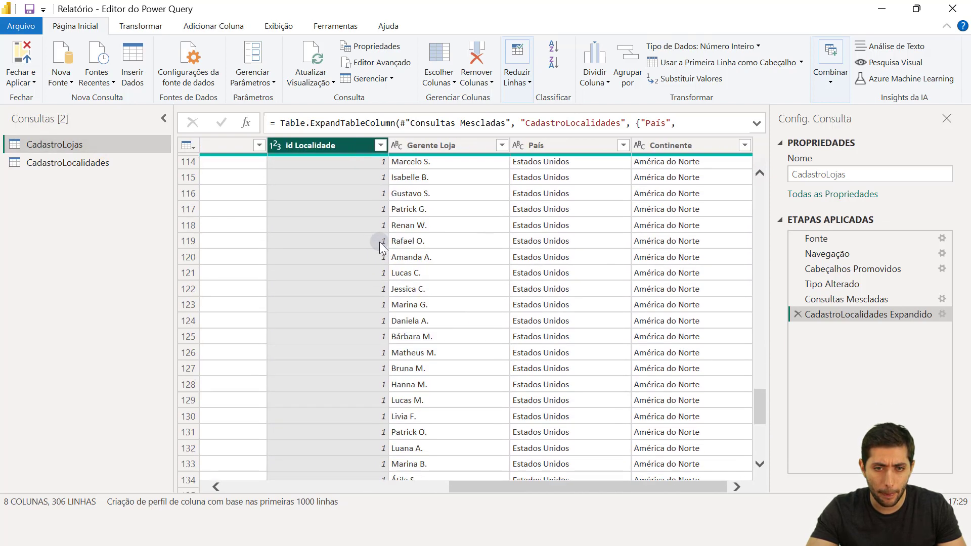
scroll(379, 242, down, 15)
scroll(380, 241, up, 4)
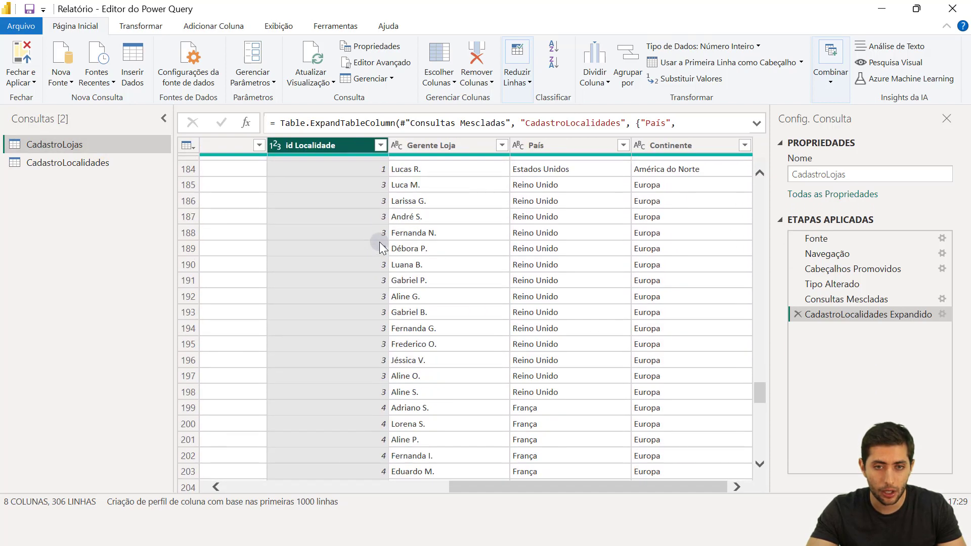
click(379, 243)
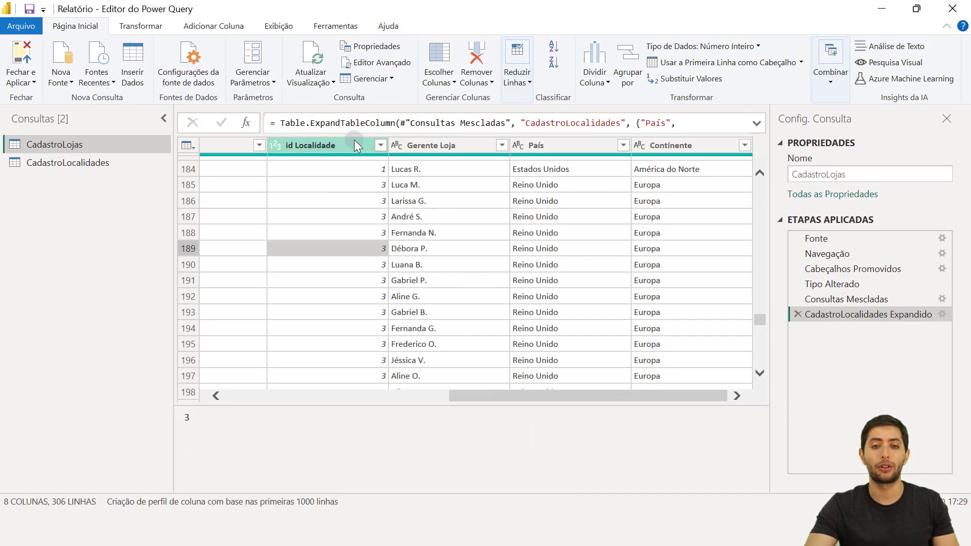
click(353, 142)
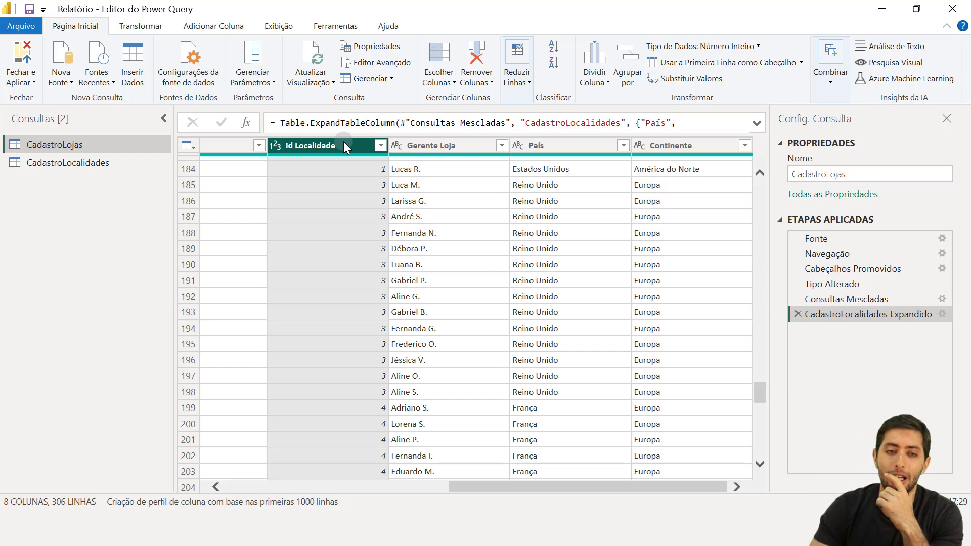
Step: Close the query editor with its changes applied and show the CadastroLojas table in table view
click(22, 52)
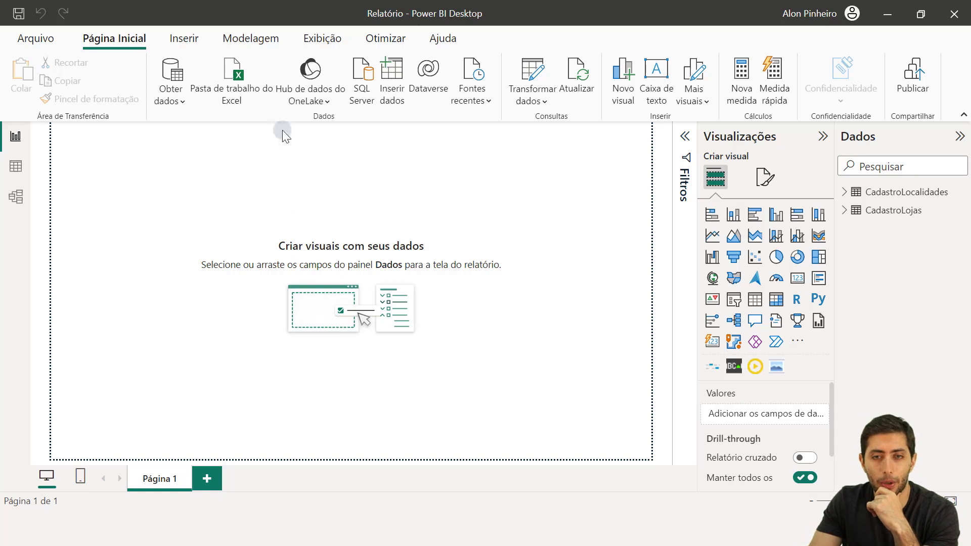
click(23, 167)
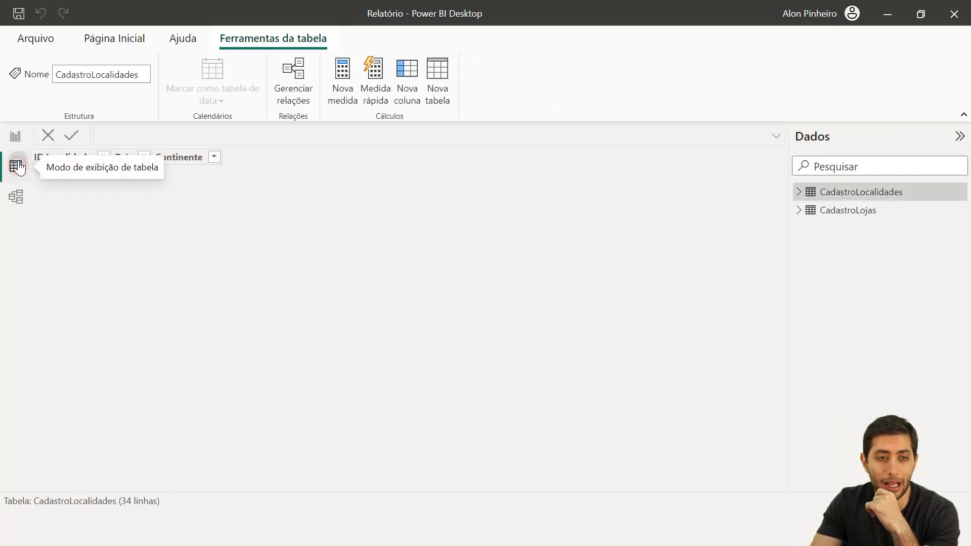
click(848, 210)
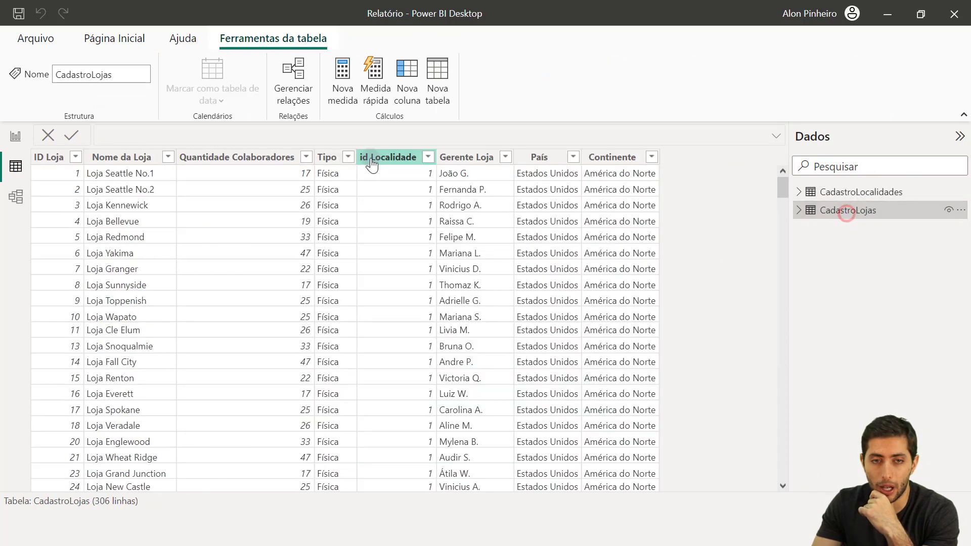
Step: Compare the País and Continente columns of CadastroLojas with the same columns in CadastroLocalidades
click(541, 158)
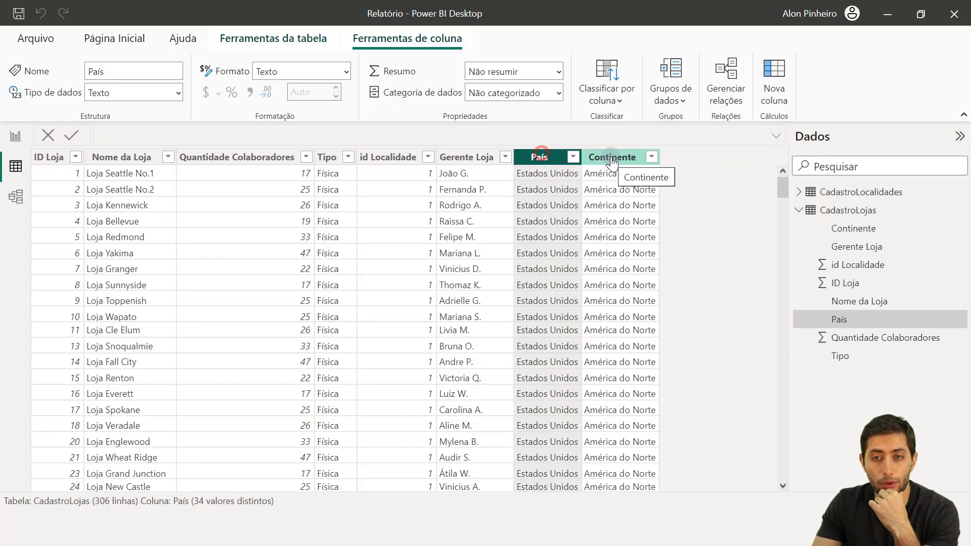
click(612, 156)
click(828, 193)
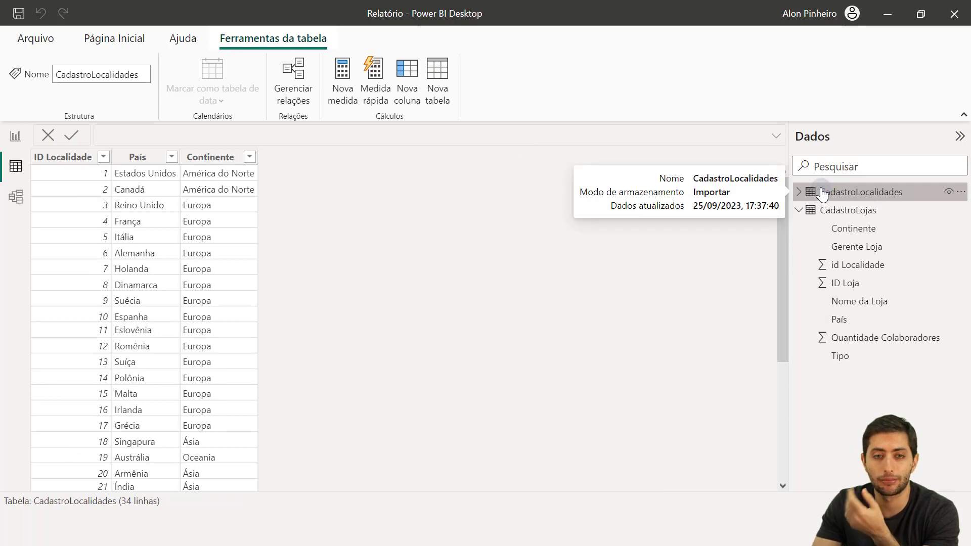
click(154, 159)
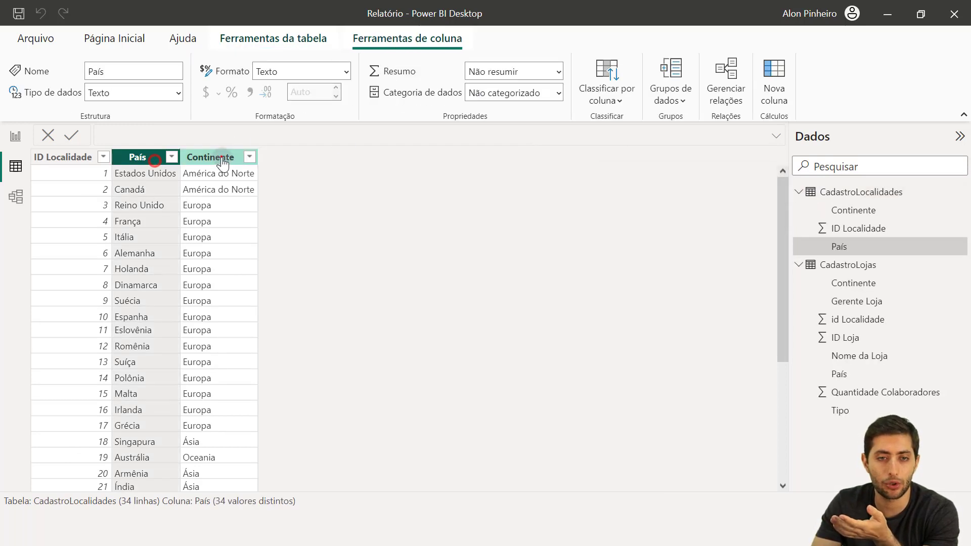
click(223, 161)
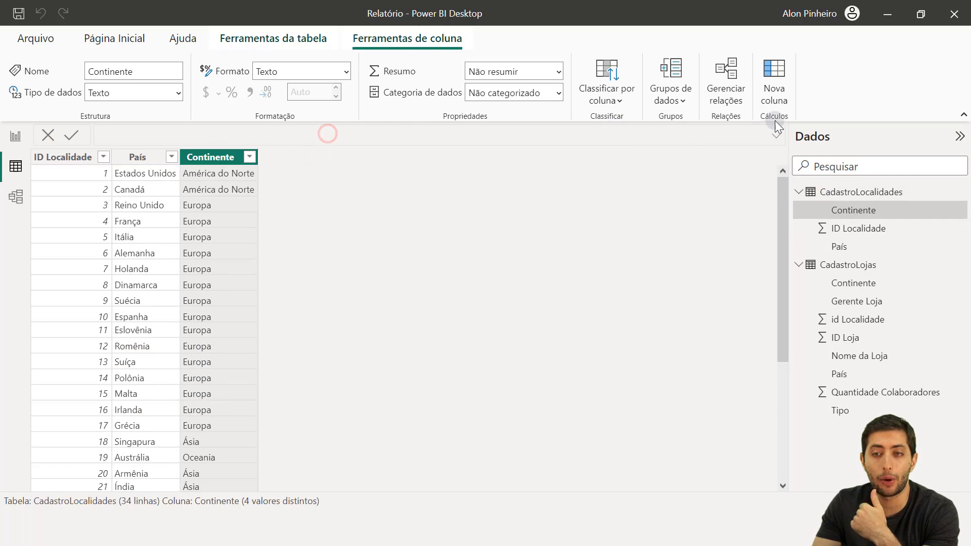
click(830, 265)
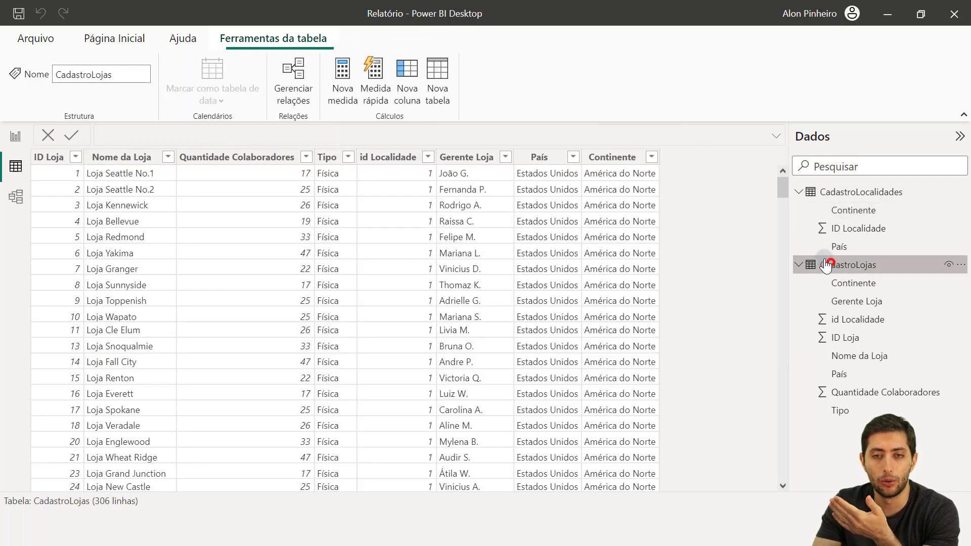
click(546, 161)
click(616, 155)
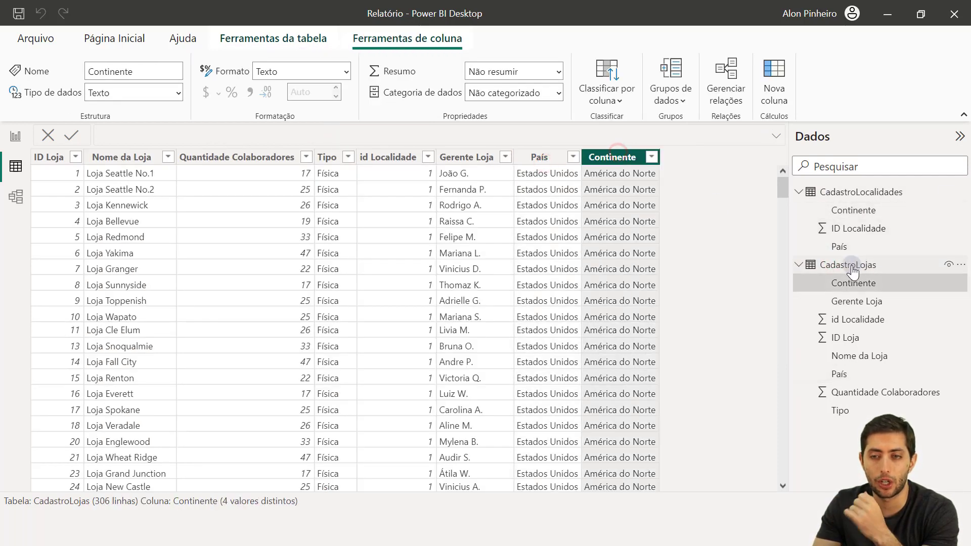
click(846, 191)
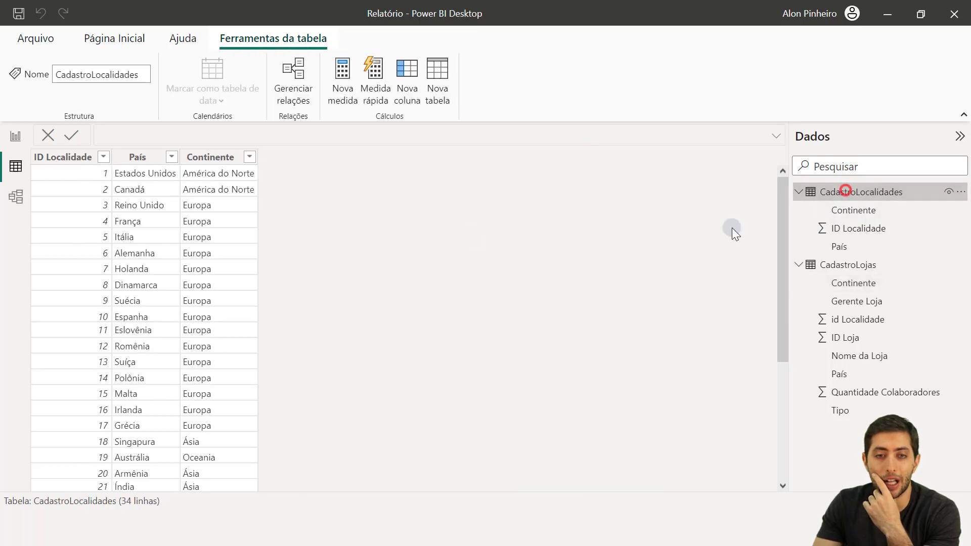
click(137, 156)
click(230, 154)
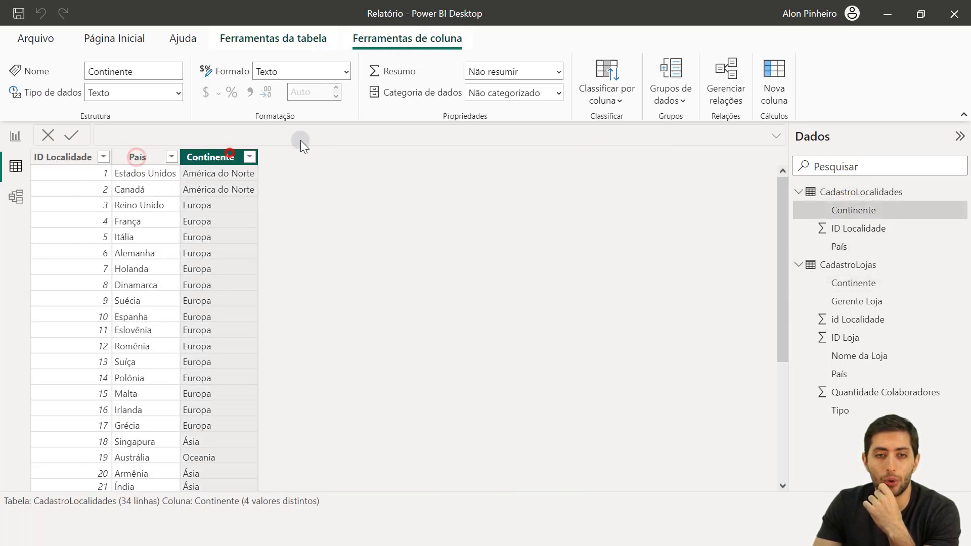
click(300, 140)
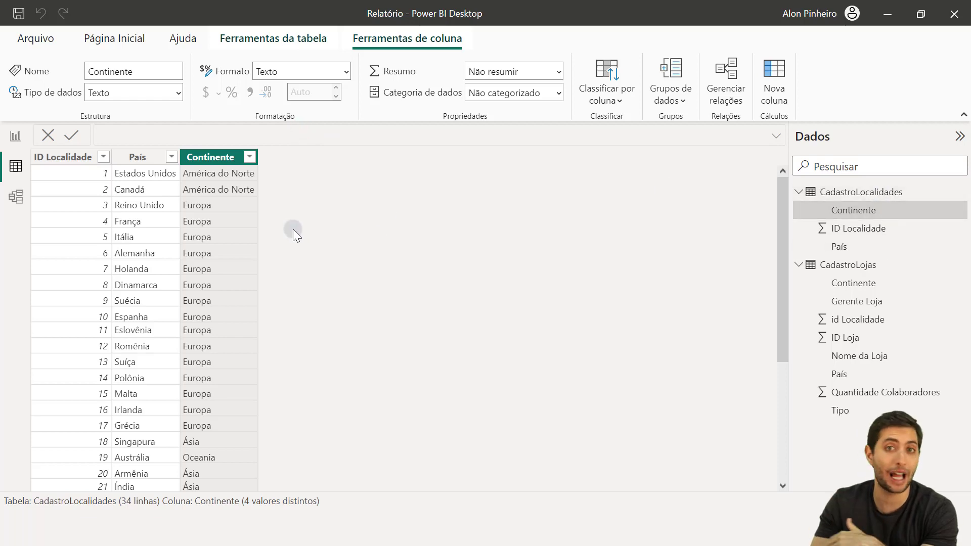
Step: Compare the location ID columns of CadastroLocalidades and CadastroLojas
click(77, 158)
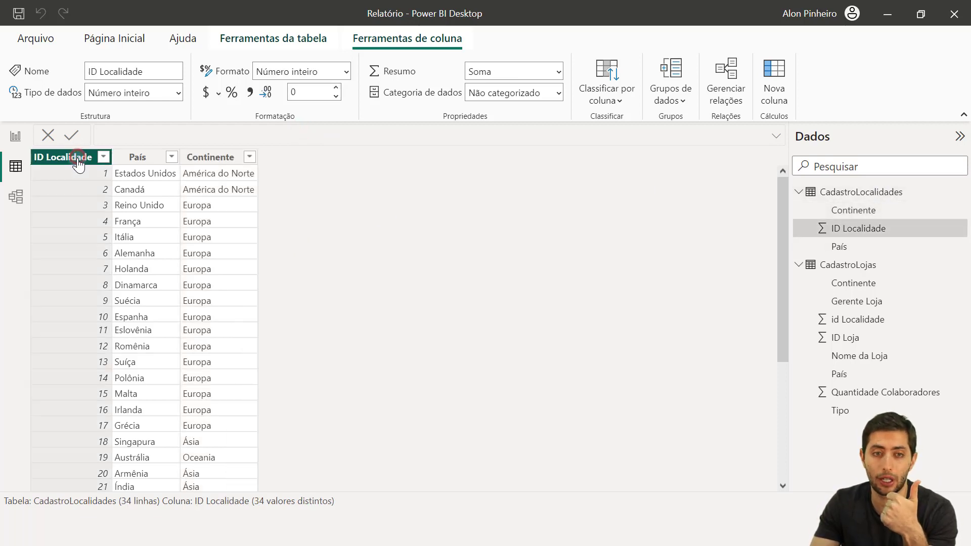
click(855, 265)
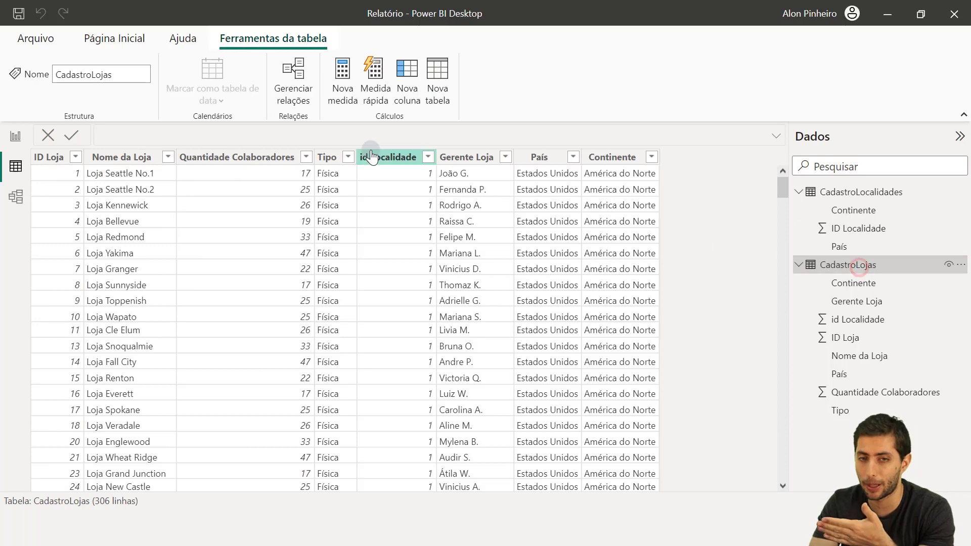
click(829, 195)
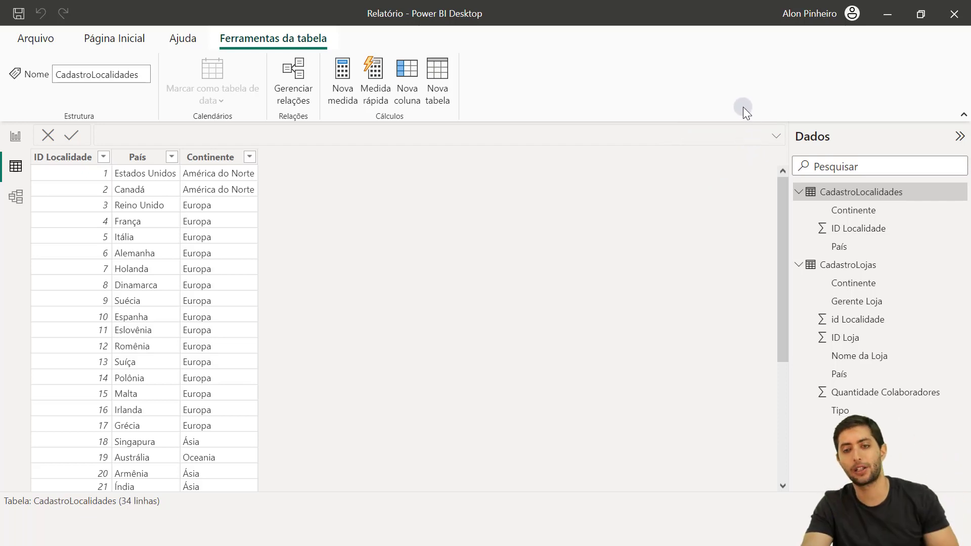
Step: Reopen the Power Query editor and select the CadastroLocalidades query after comparing it with CadastroLojas
click(119, 37)
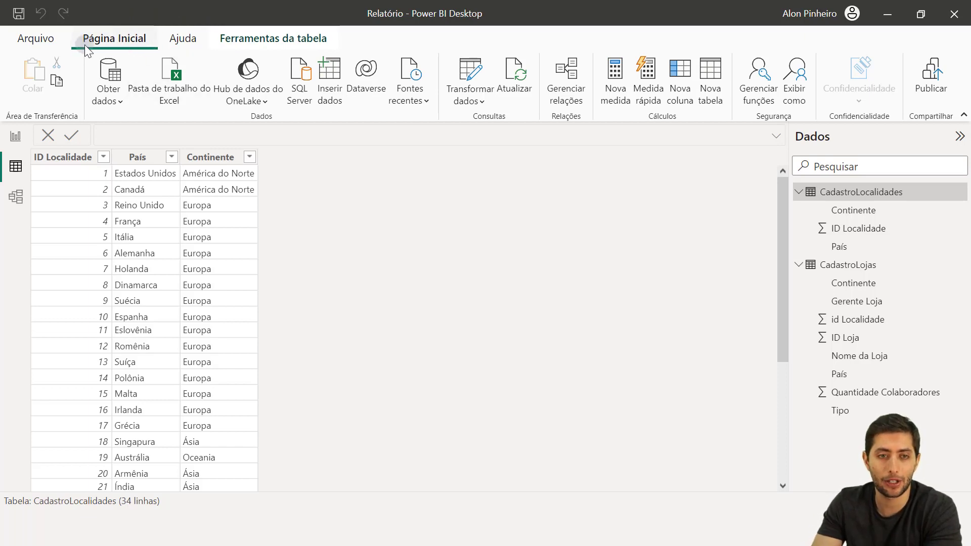
click(458, 66)
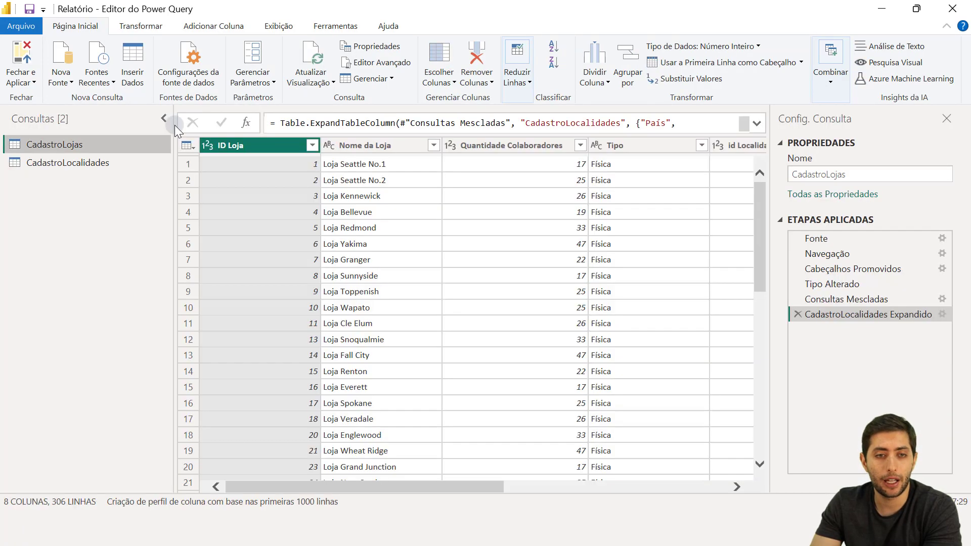
click(54, 165)
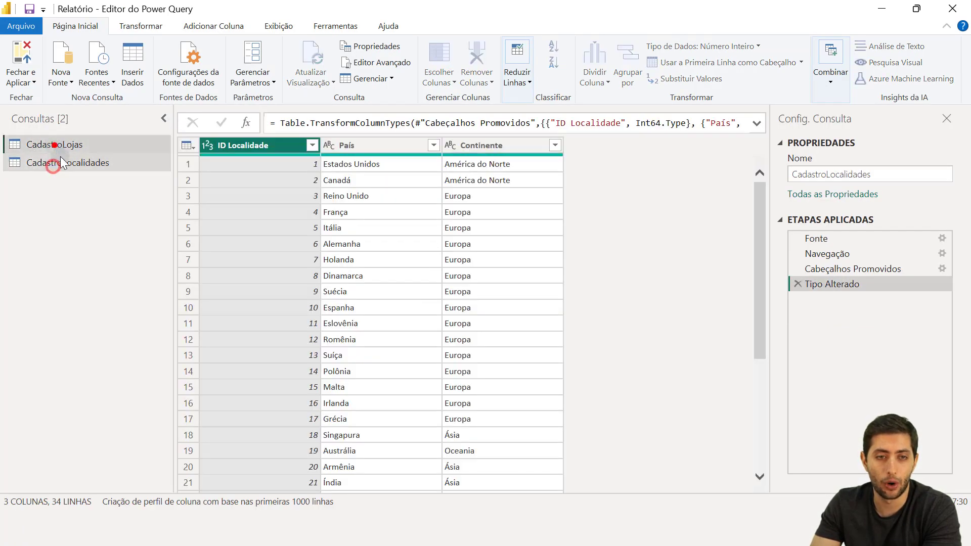
click(63, 160)
click(69, 144)
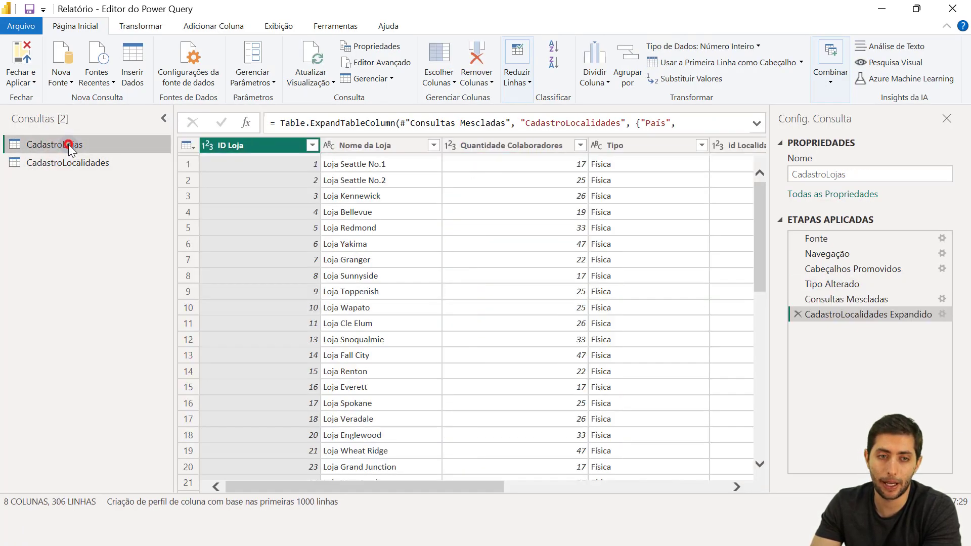
click(74, 163)
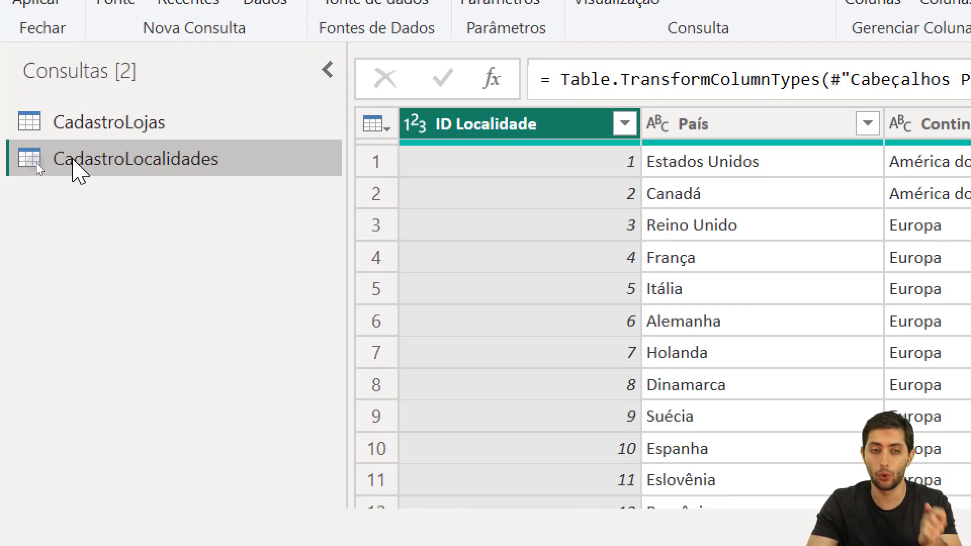
Step: Disable loading of the CadastroLocalidades query, accept the possible data loss, and close the editor with the changes applied
right_click(73, 159)
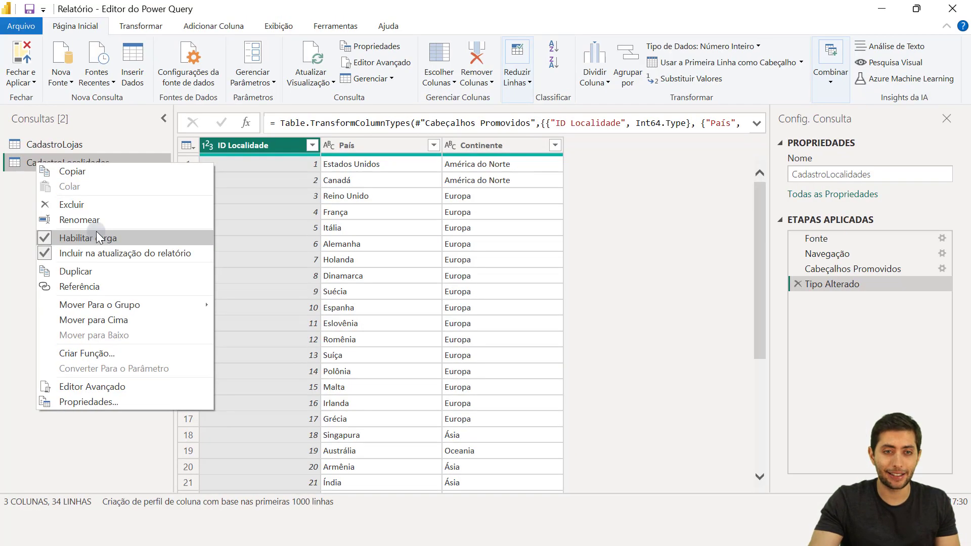
click(13, 156)
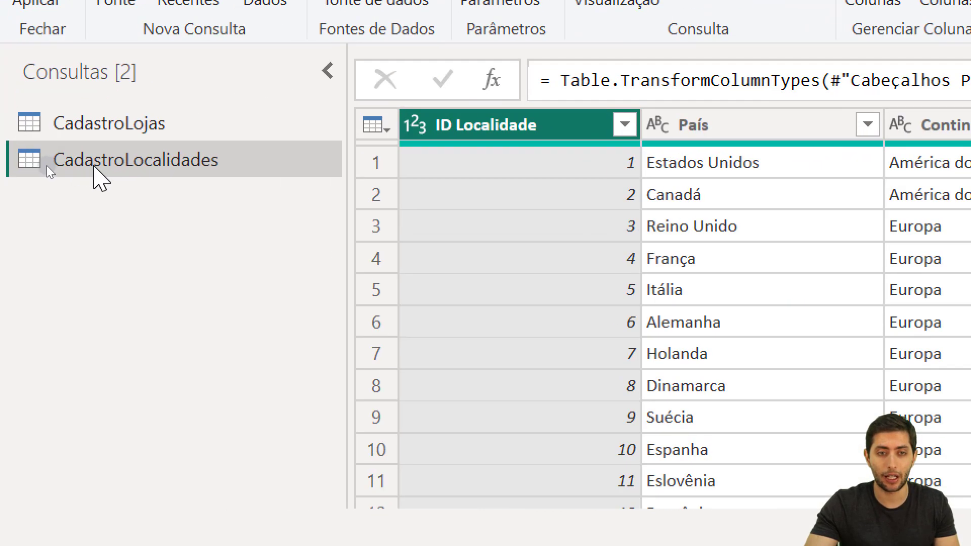
right_click(47, 165)
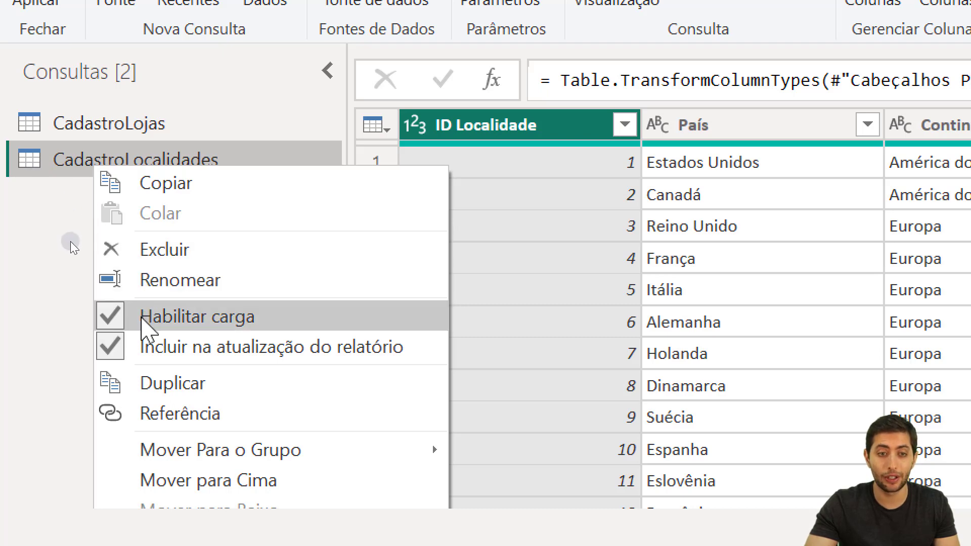
click(161, 319)
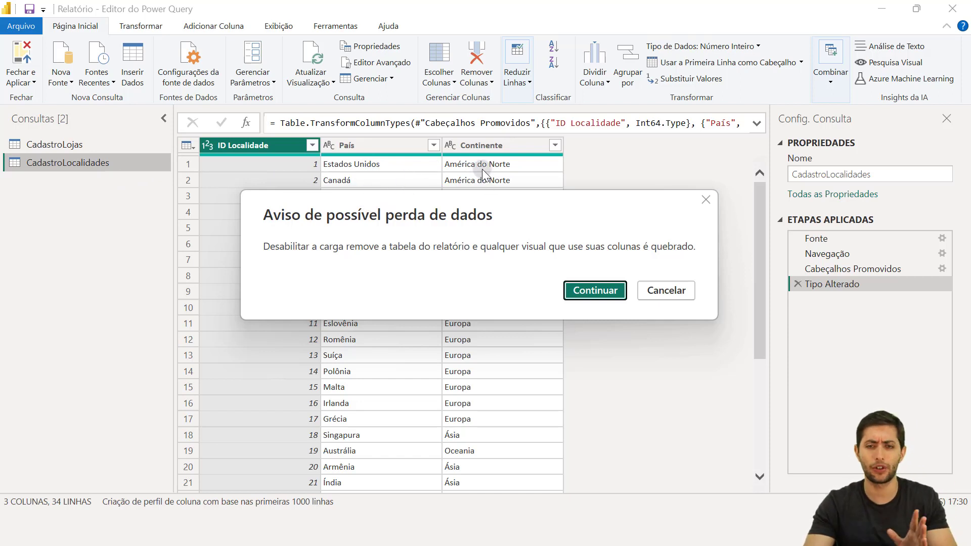
click(578, 294)
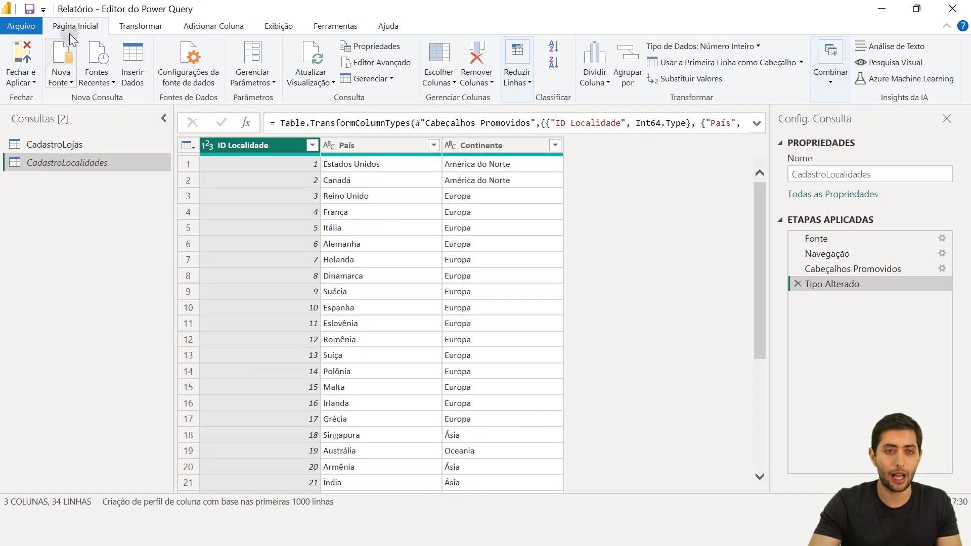
click(22, 51)
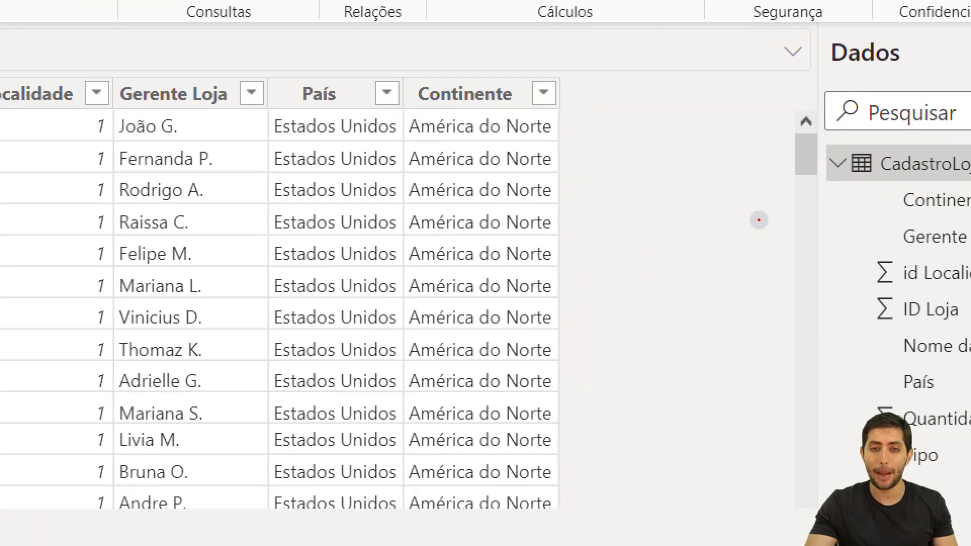
click(756, 218)
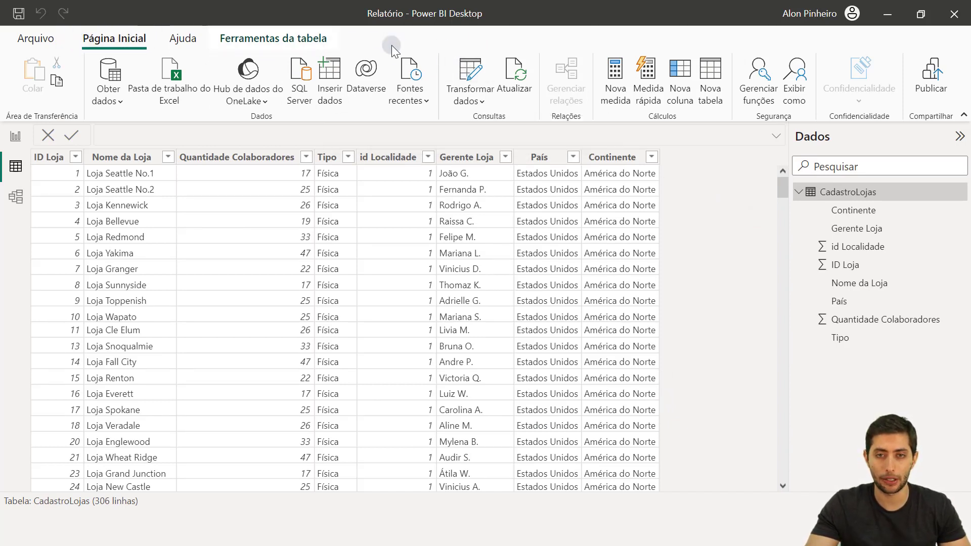
Step: Inspect the País and Continente columns of CadastroLojas in the Power Query editor and in the report's table view
click(469, 69)
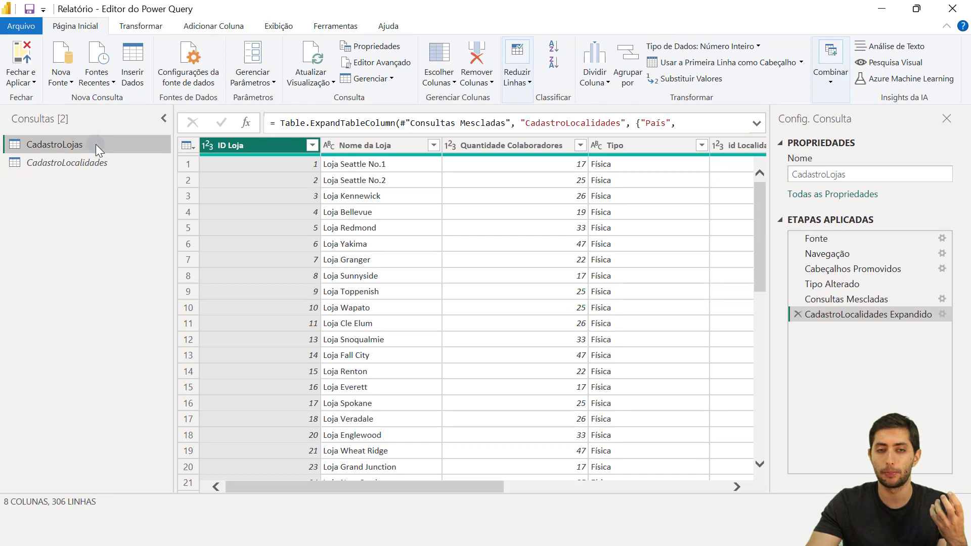
scroll(526, 266, right, 5)
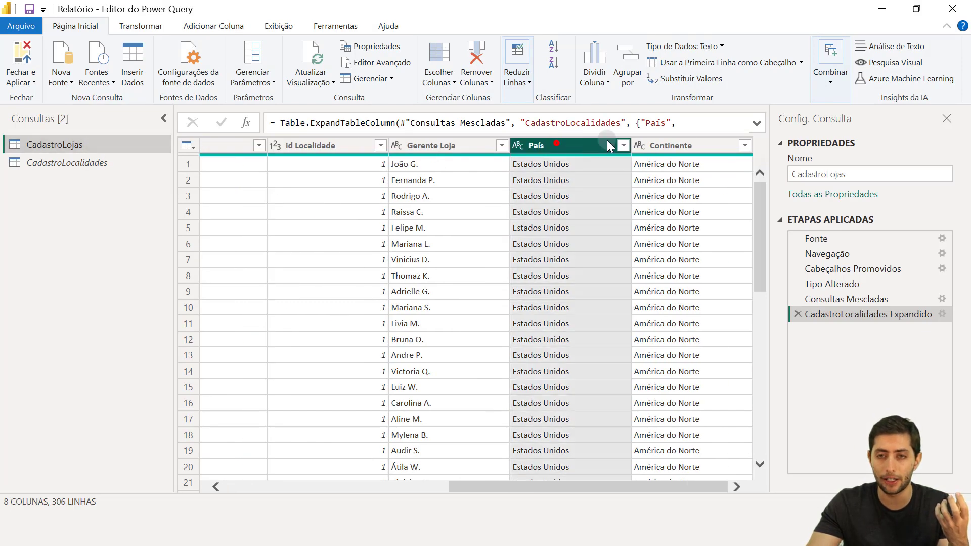
click(668, 145)
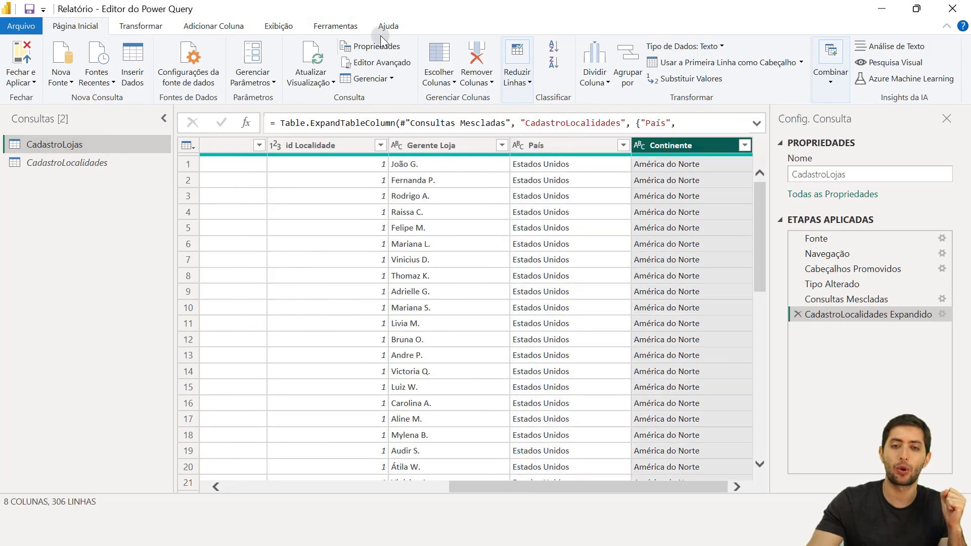
click(882, 7)
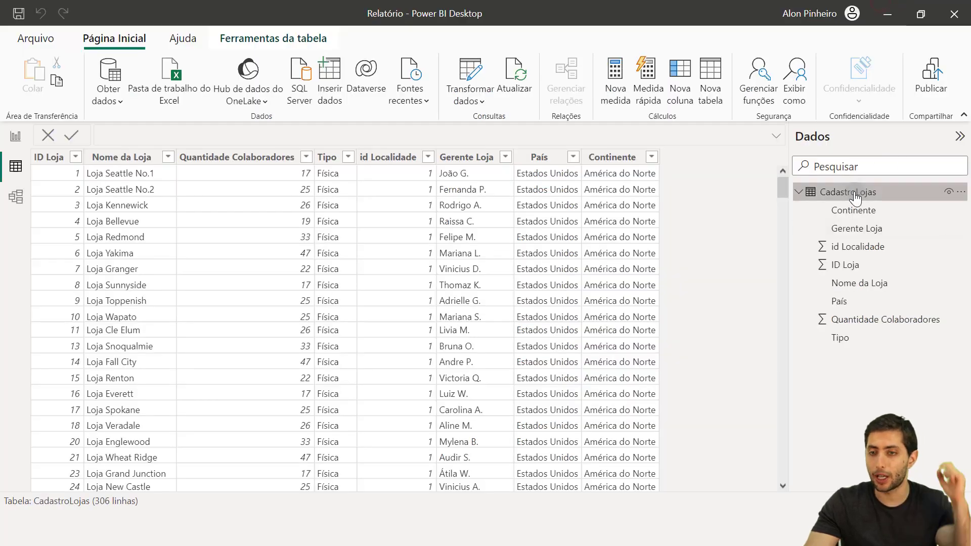
click(544, 158)
click(609, 161)
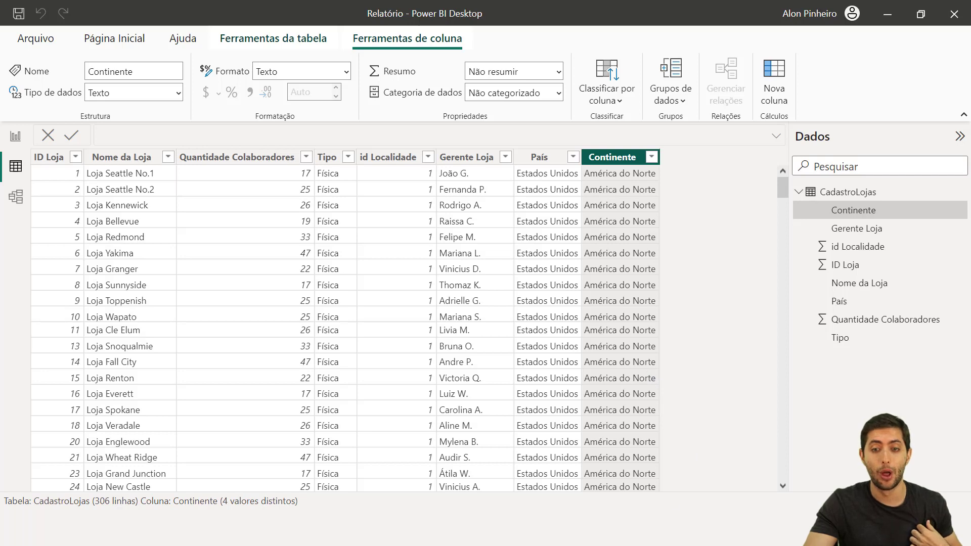
Step: Return to the Power Query editor and examine the CadastroLocalidades query
mouse_move(659, 461)
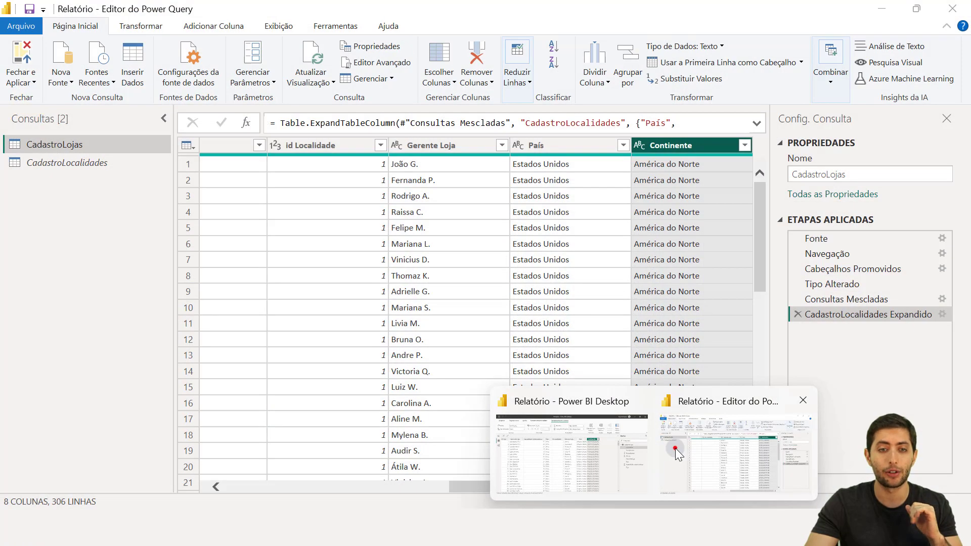
click(675, 449)
click(148, 295)
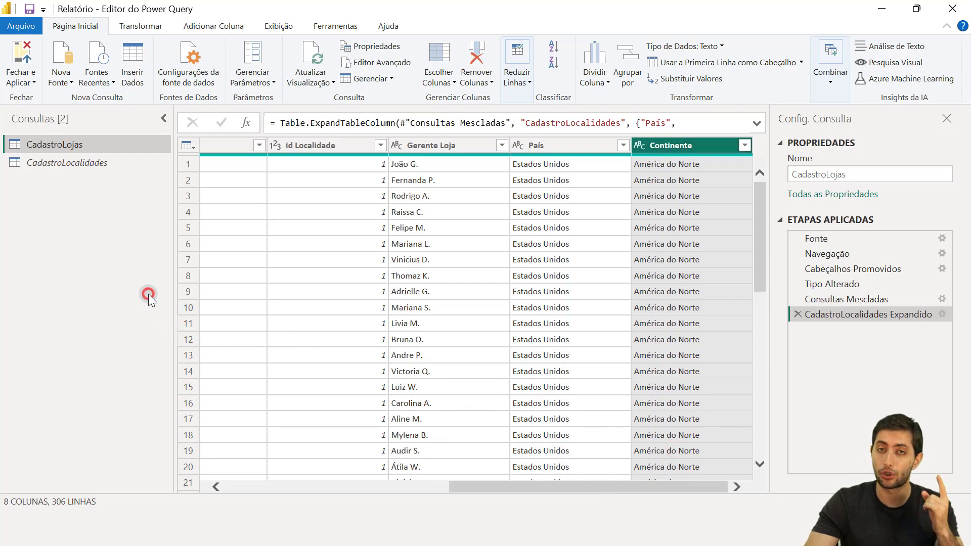
click(100, 169)
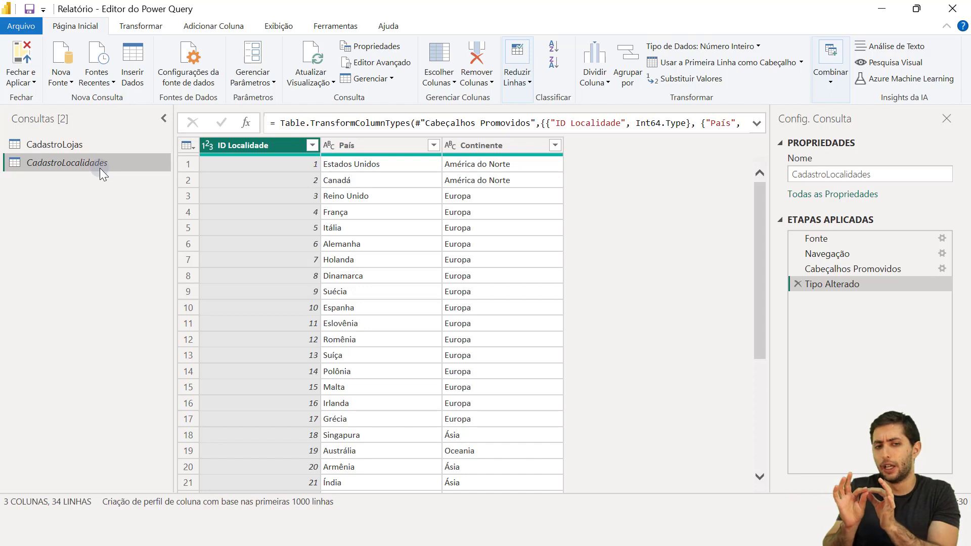
scroll(348, 218, down, 1)
scroll(349, 220, up, 1)
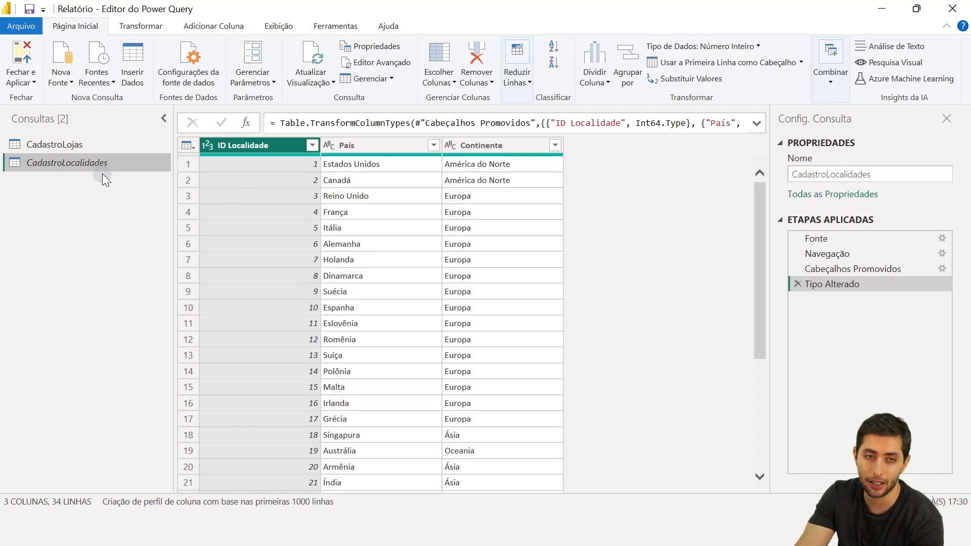
Step: Remove the id Localidade column from the CadastroLojas query
click(89, 148)
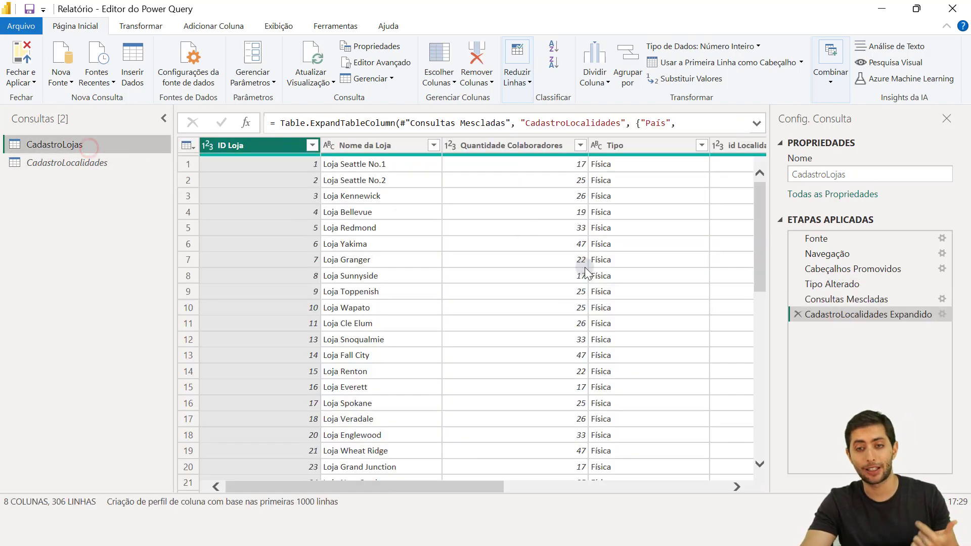
scroll(585, 283, right, 5)
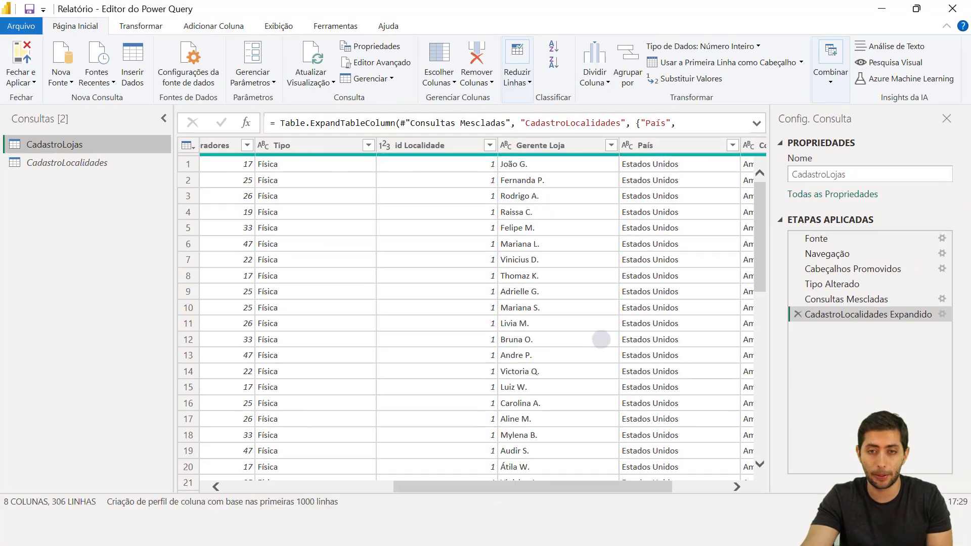
scroll(601, 271, right, 3)
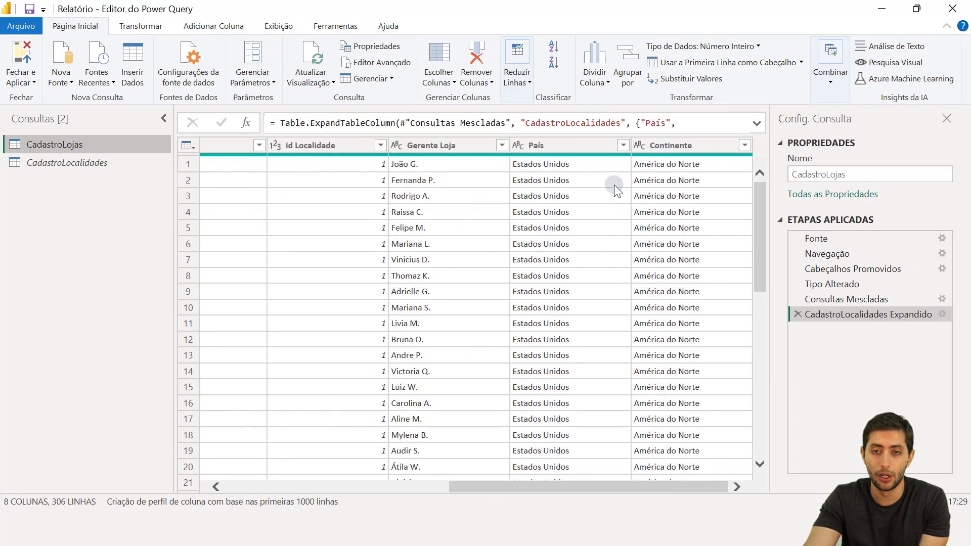
click(298, 146)
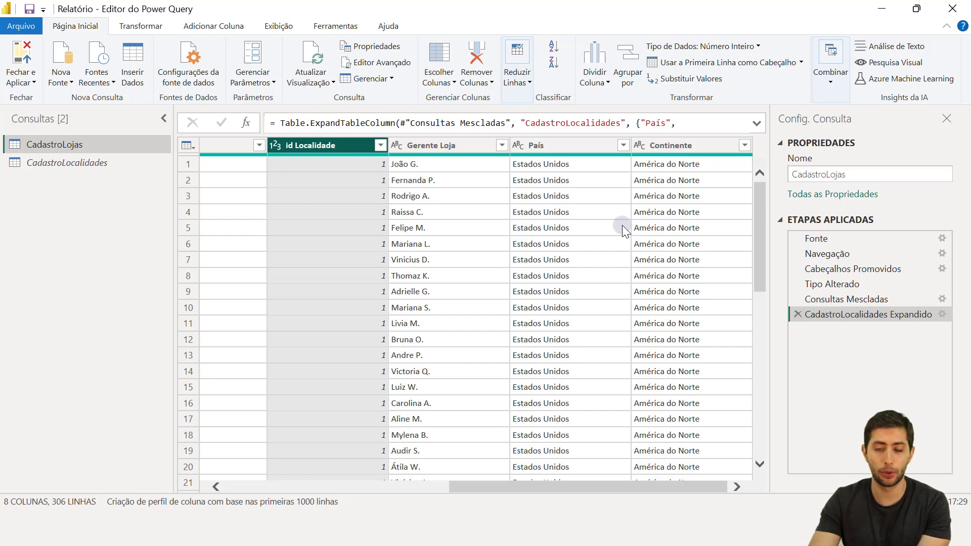
right_click(323, 149)
click(349, 177)
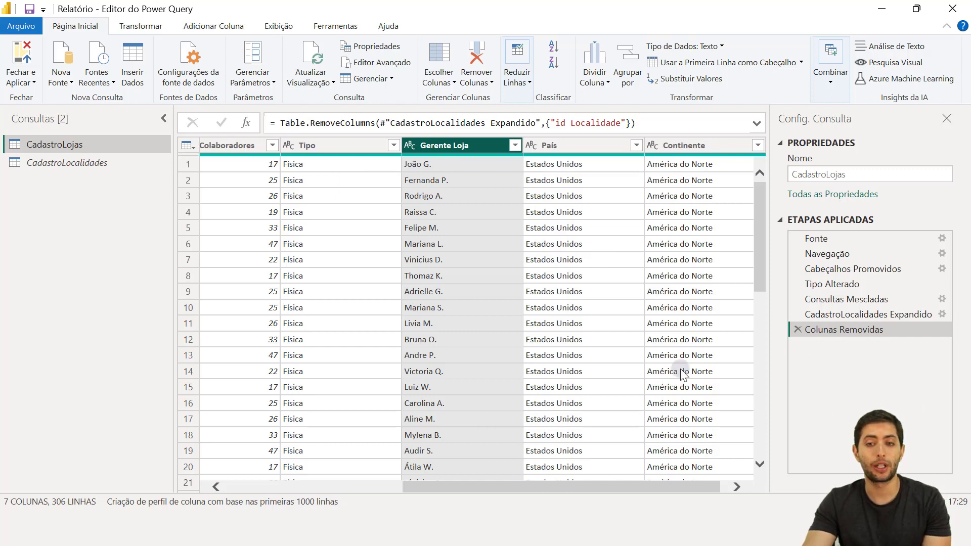
Step: Check the País and Continente columns that stay in CadastroLojas without id Localidade
scroll(632, 293, right, 1)
click(582, 147)
click(676, 145)
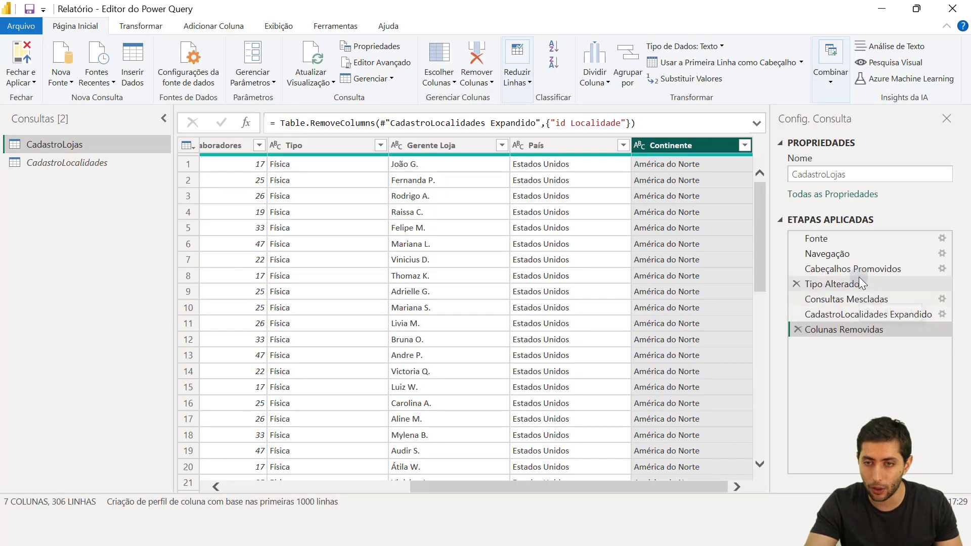
Step: Review the applied steps of CadastroLojas one by one, from Cabeçalhos Promovidos through Colunas Removidas
click(745, 179)
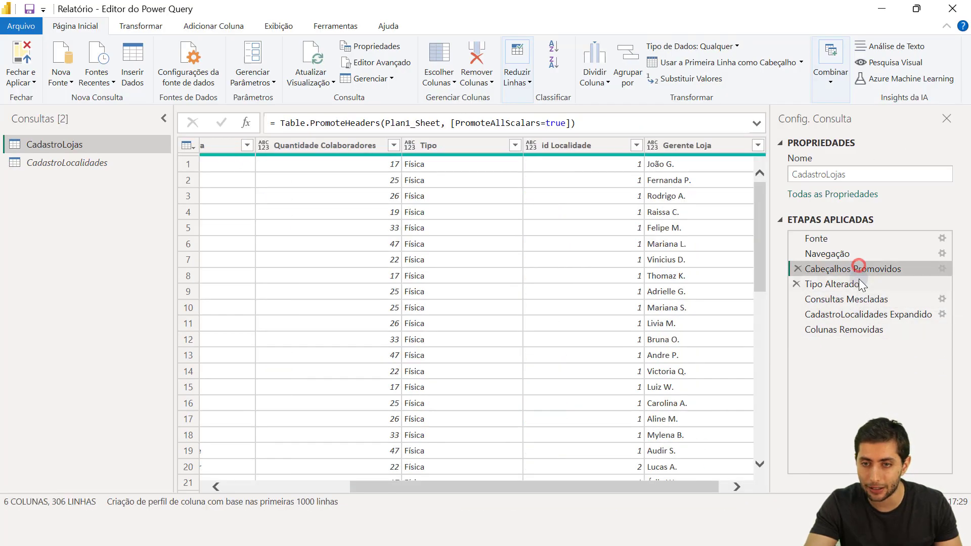
click(746, 198)
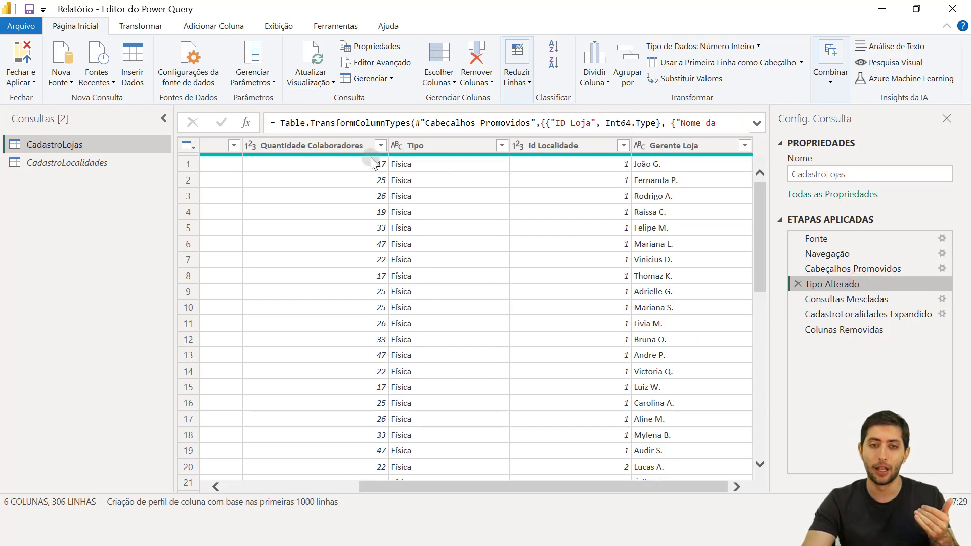
click(566, 148)
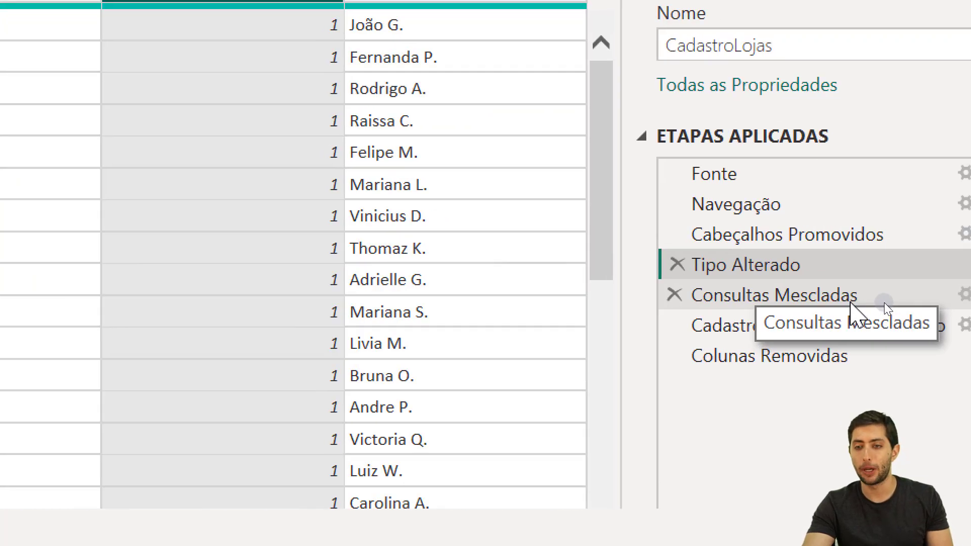
click(898, 301)
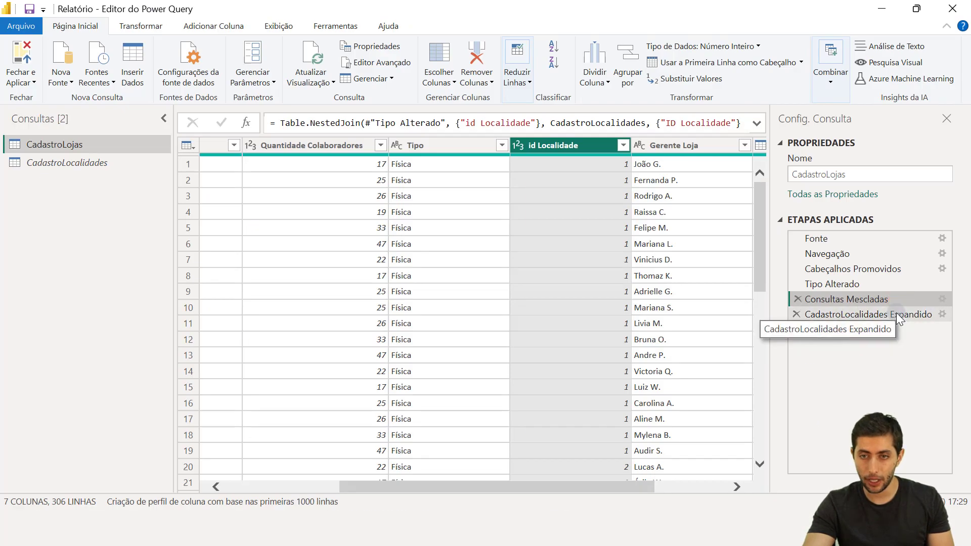
click(844, 322)
scroll(711, 318, right, 5)
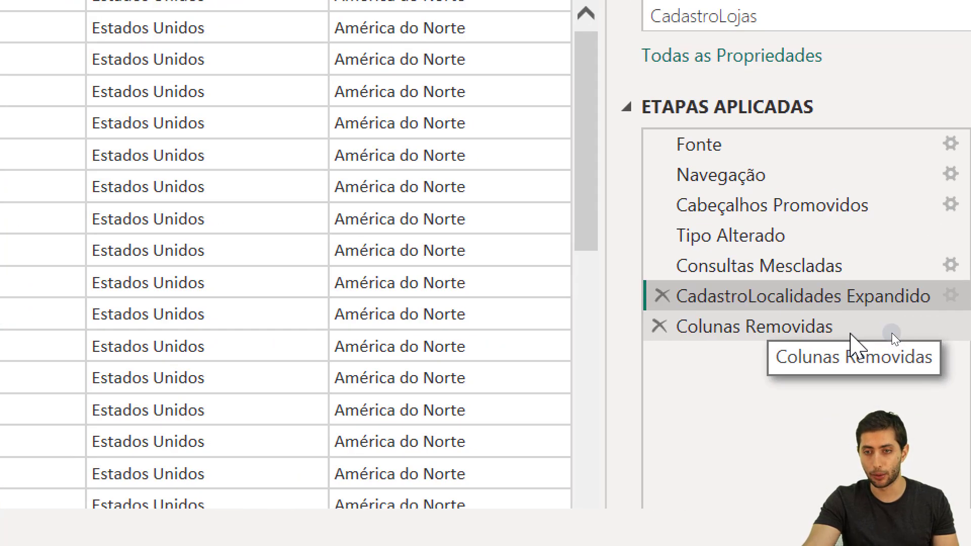
click(891, 333)
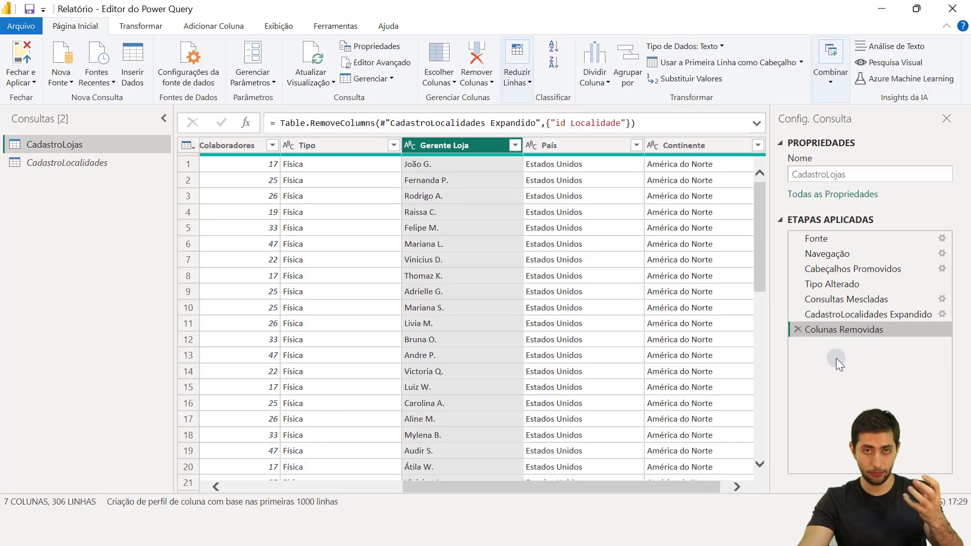
Step: Close the Power Query editor with the changes applied and check País and Continente in the CadastroLojas table view
click(17, 57)
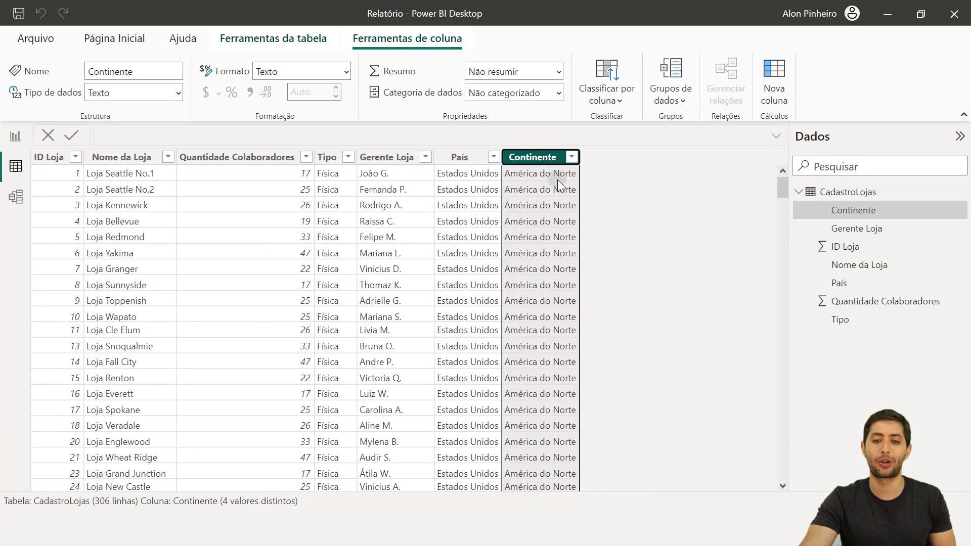
click(485, 158)
click(523, 157)
click(536, 129)
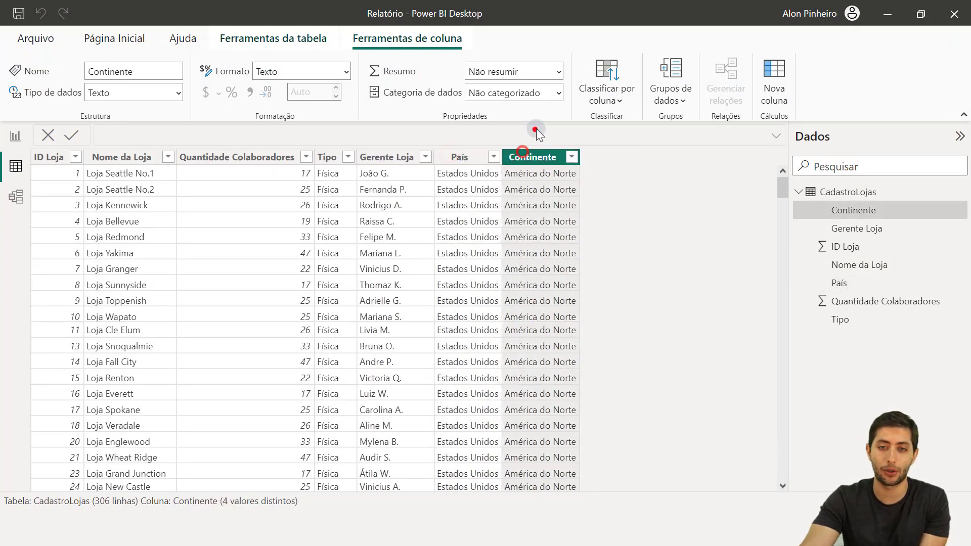
Step: Reopen the Power Query editor and examine the merged País and Continente columns of CadastroLojas
click(134, 38)
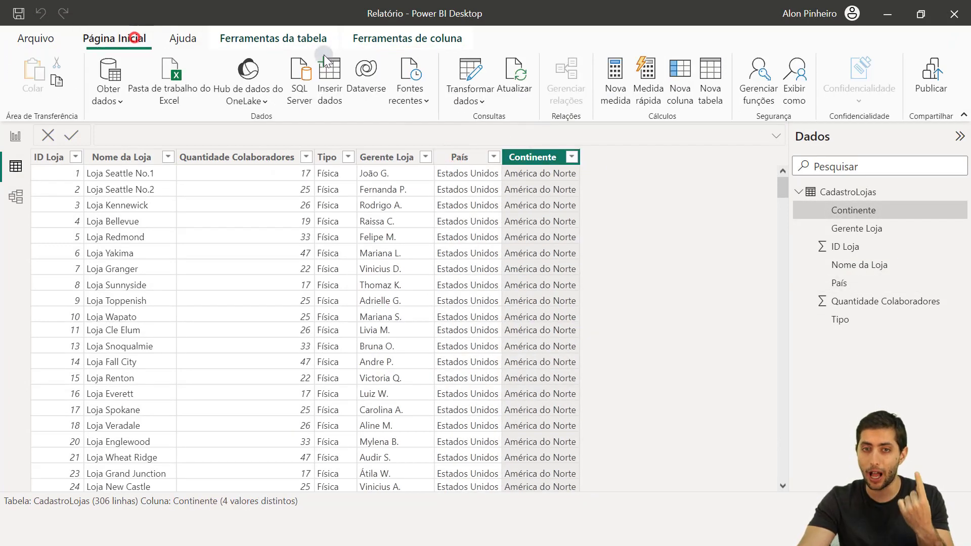
click(479, 65)
click(479, 68)
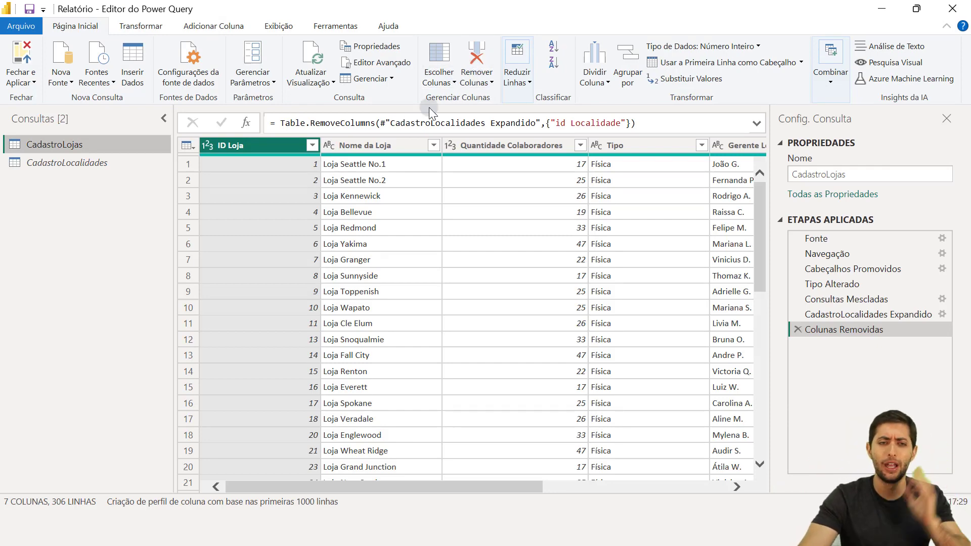
scroll(509, 284, right, 5)
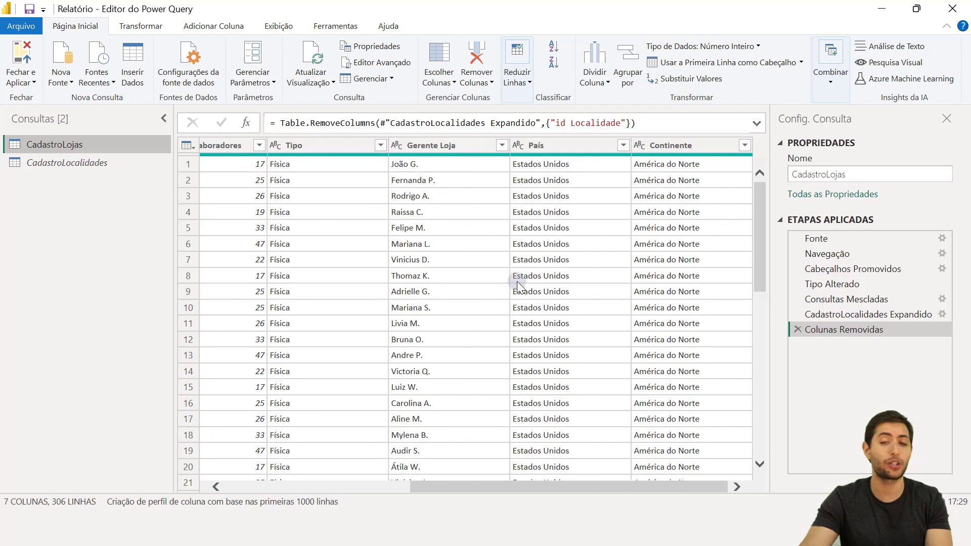
click(596, 147)
click(651, 148)
click(600, 148)
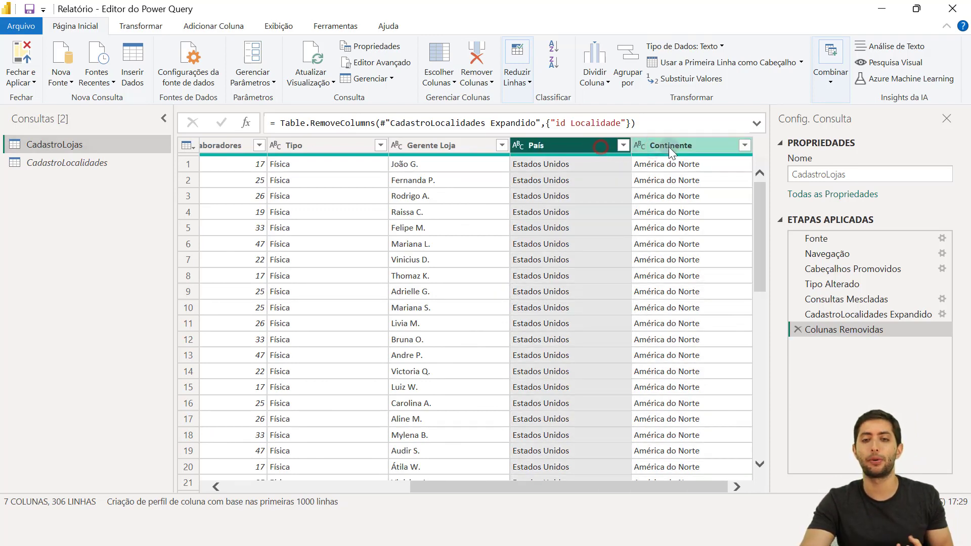
click(669, 147)
click(591, 144)
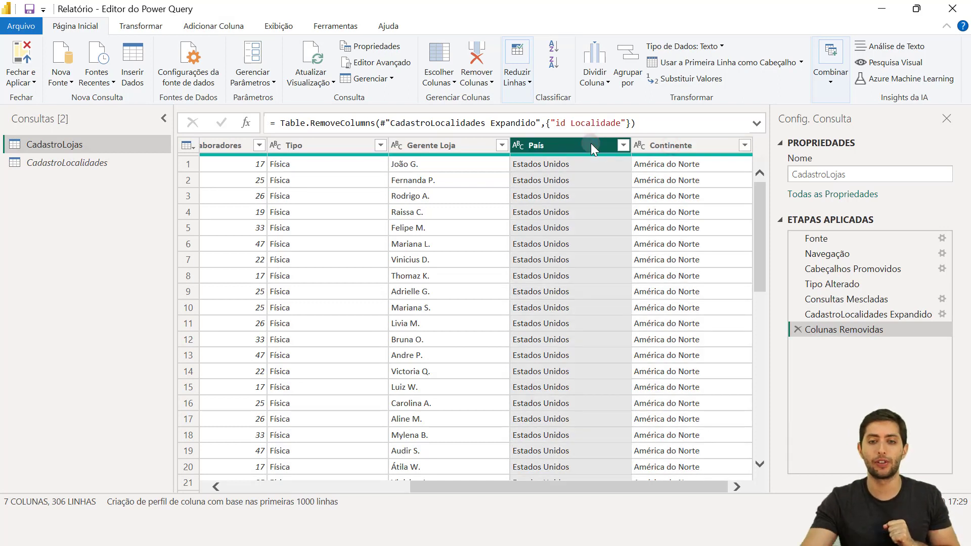
click(700, 147)
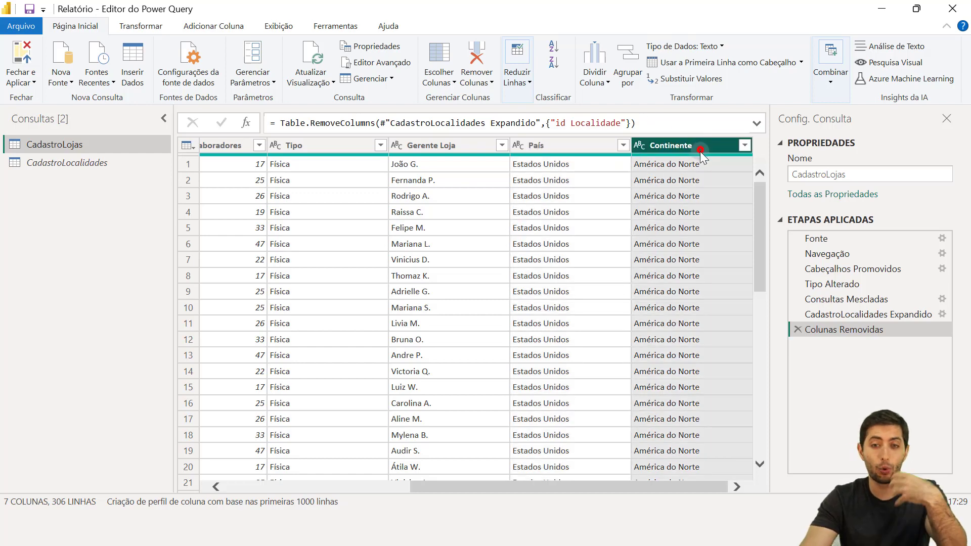
click(578, 147)
click(592, 232)
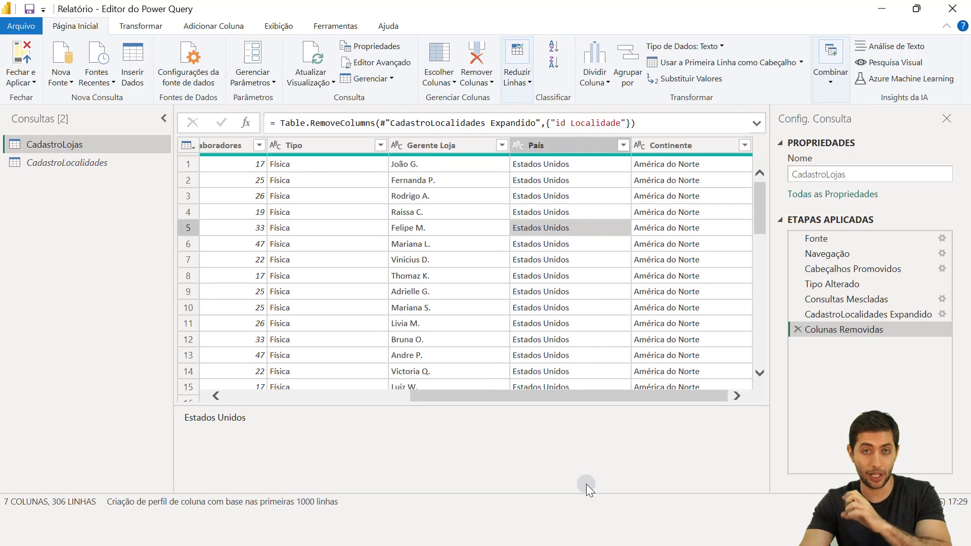
click(598, 146)
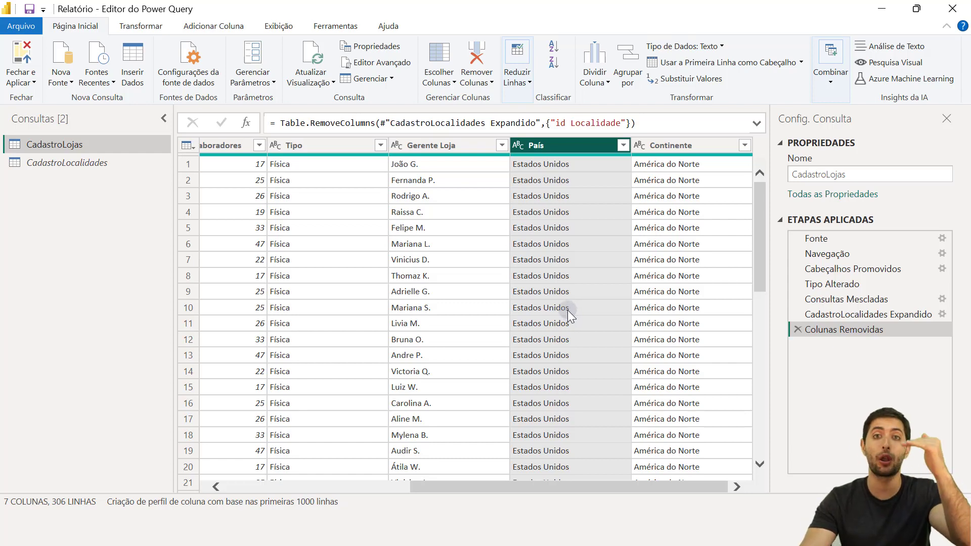
Step: Compare the rows of the CadastroLocalidades query with those of CadastroLojas
click(38, 167)
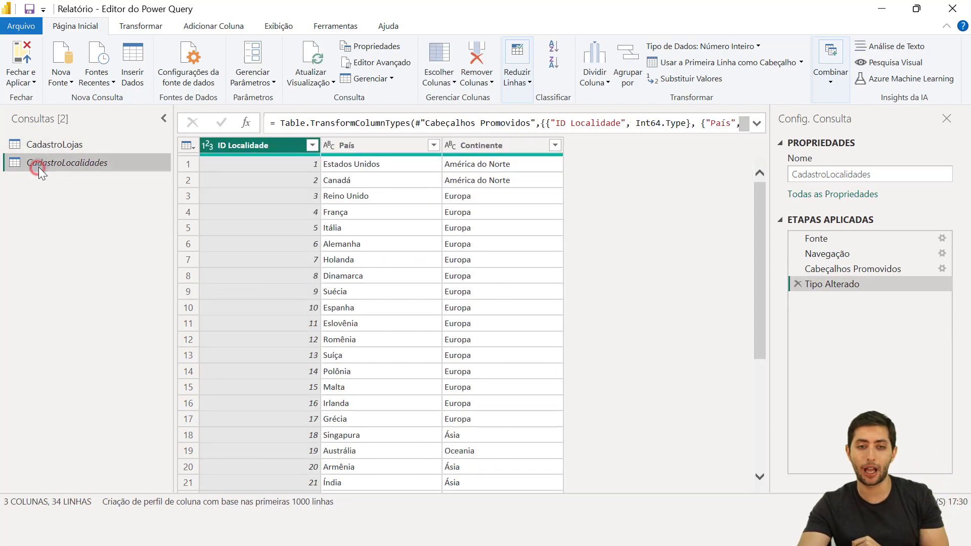
click(51, 144)
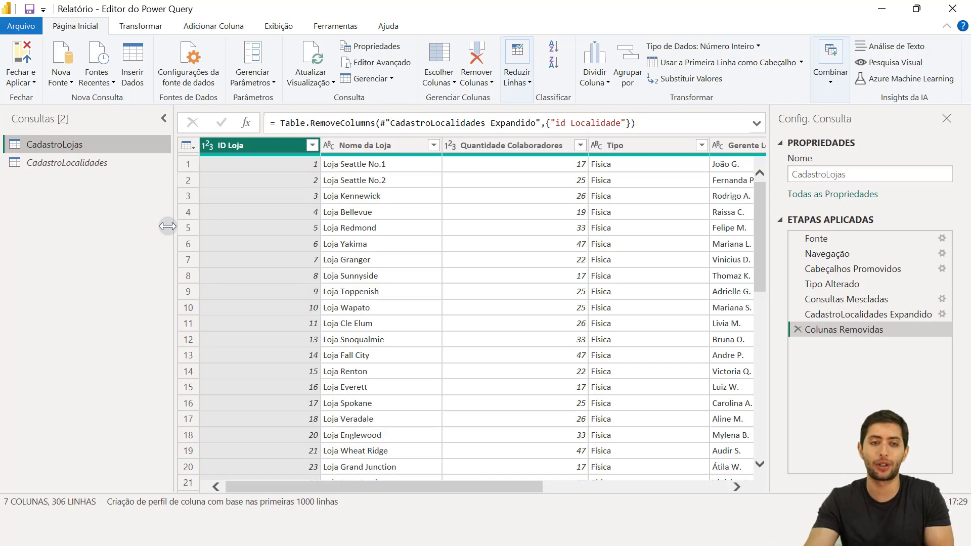
scroll(235, 195, down, 5)
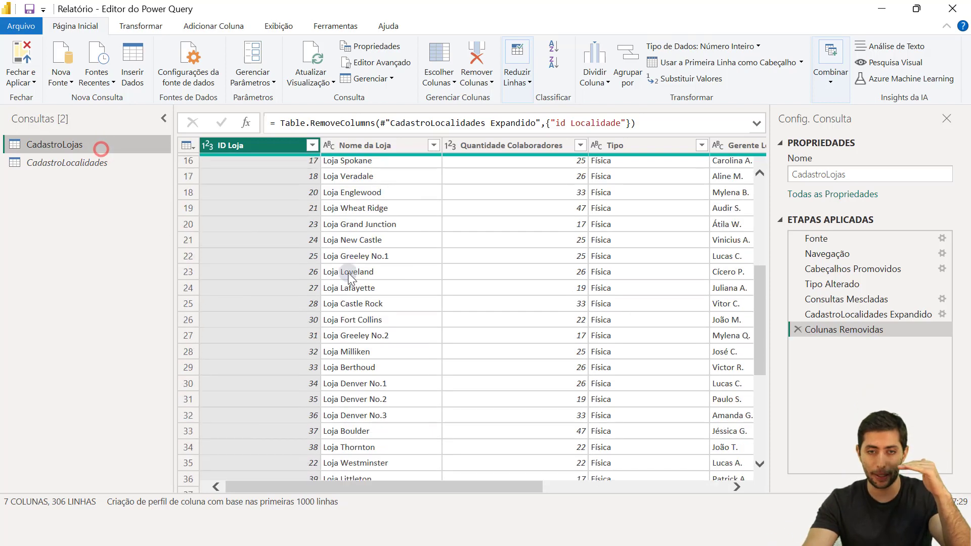
click(44, 163)
scroll(362, 242, down, 4)
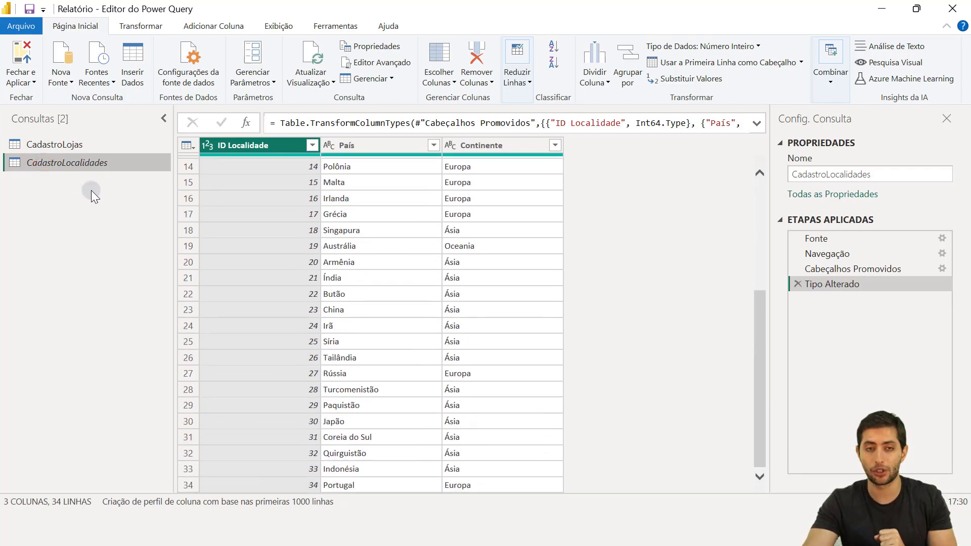
Step: Look through the País and Continente values of all CadastroLojas rows down to the last store
click(92, 142)
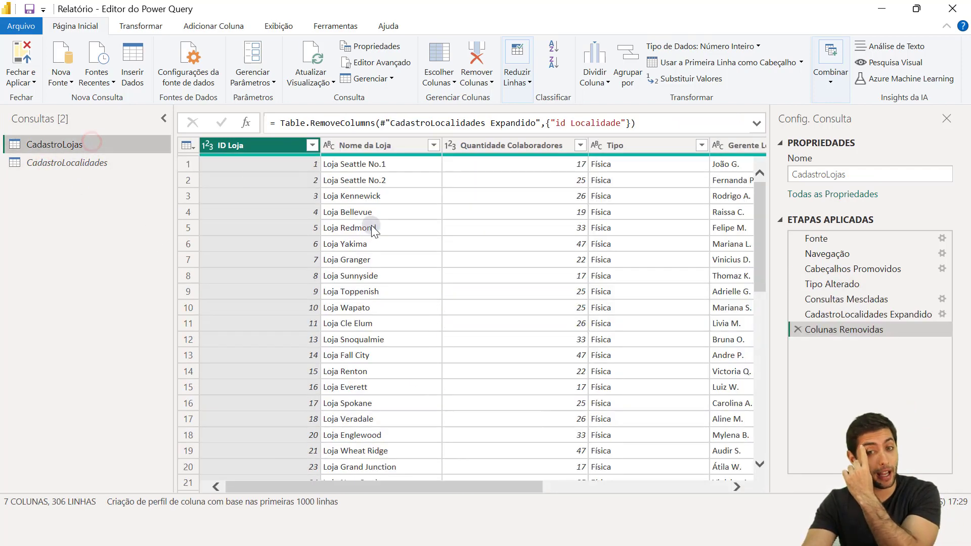
scroll(374, 226, right, 3)
scroll(379, 225, right, 2)
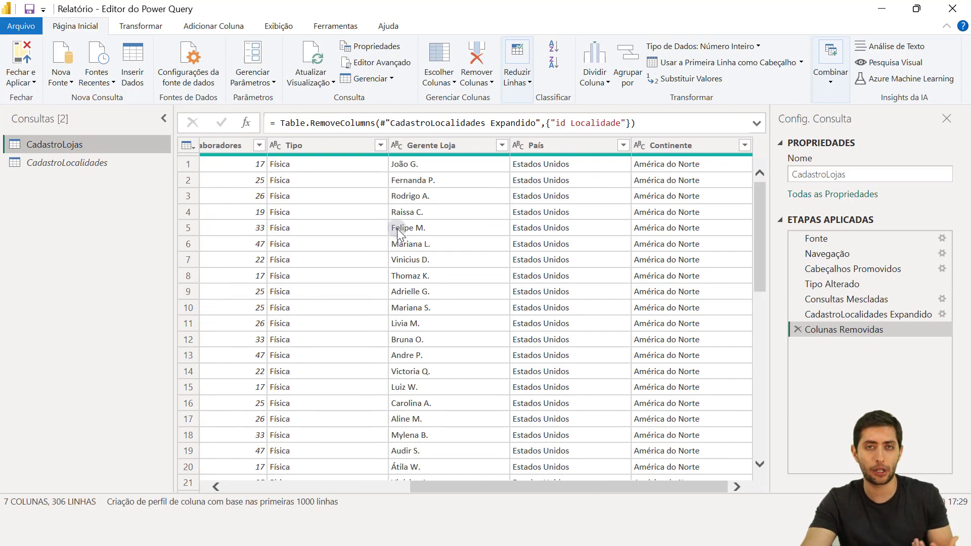
scroll(490, 268, down, 6)
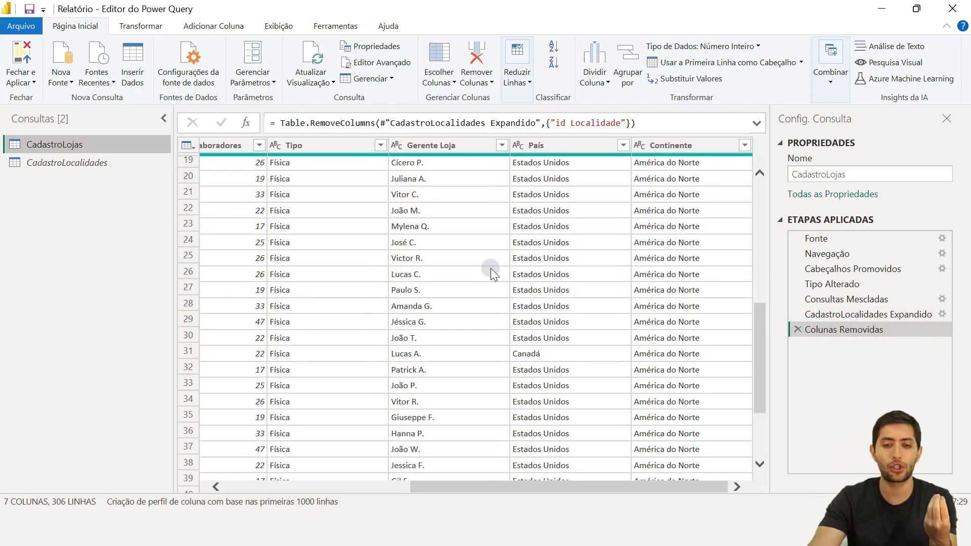
scroll(490, 268, down, 20)
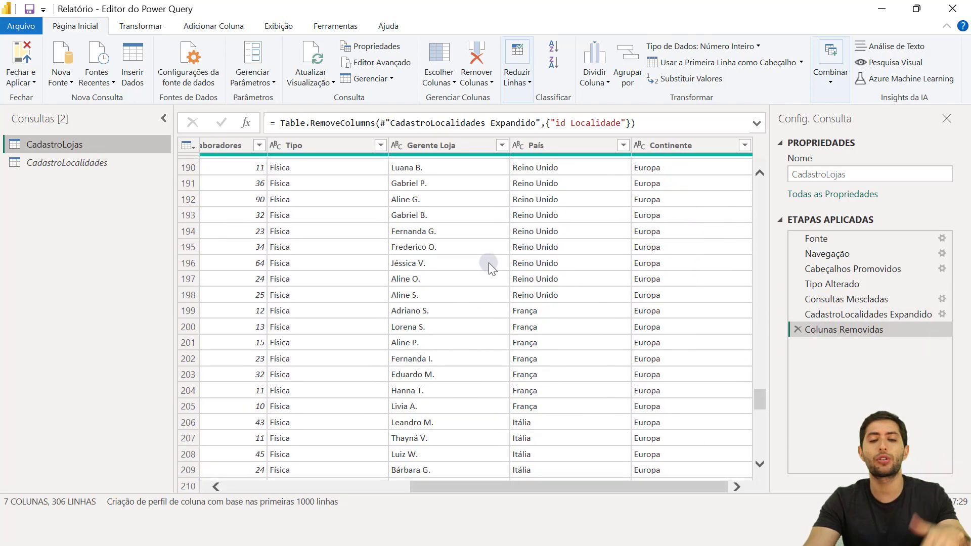
scroll(491, 263, down, 20)
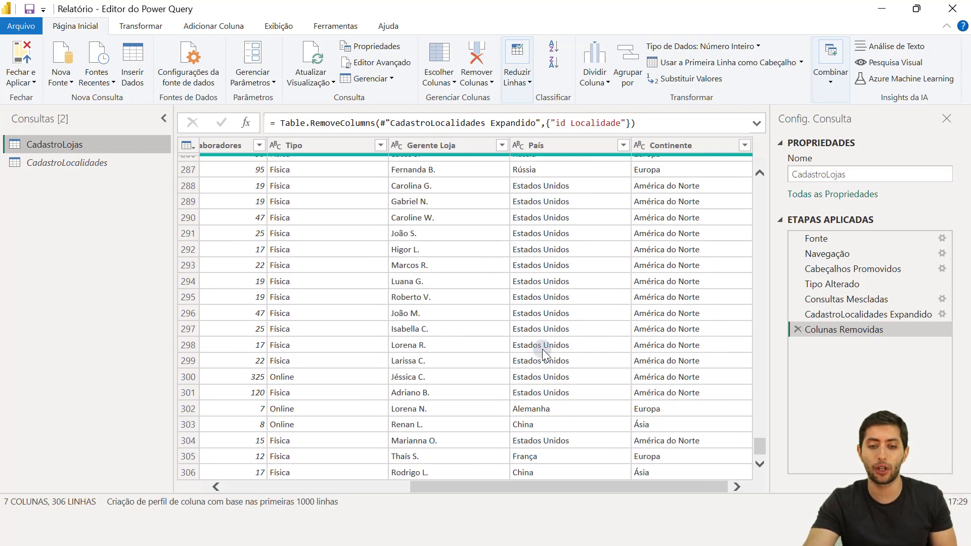
scroll(503, 330, left, 5)
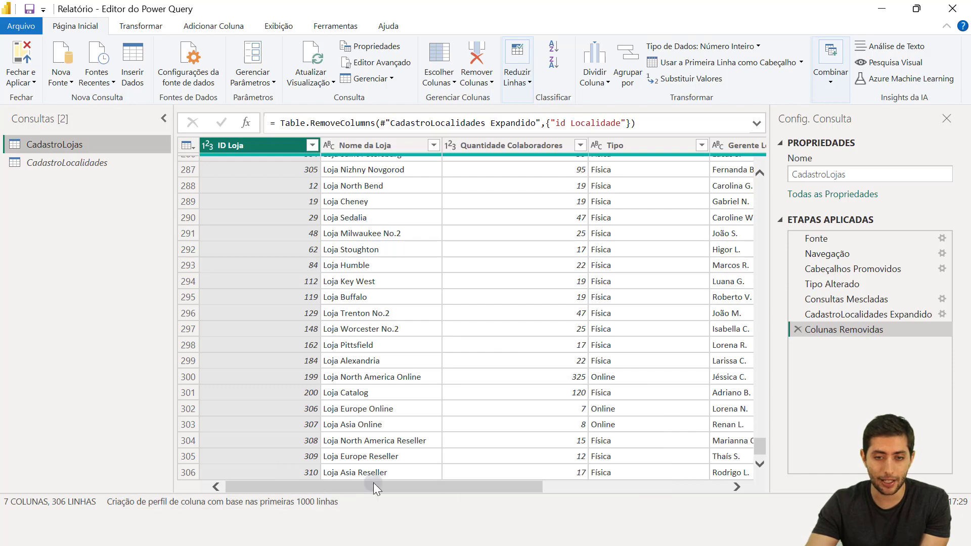
Step: Switch to the 11-06 folder, open the Cadastro Lojas workbook in Excel and go to the last store's row
key(alt+Tab)
click(280, 317)
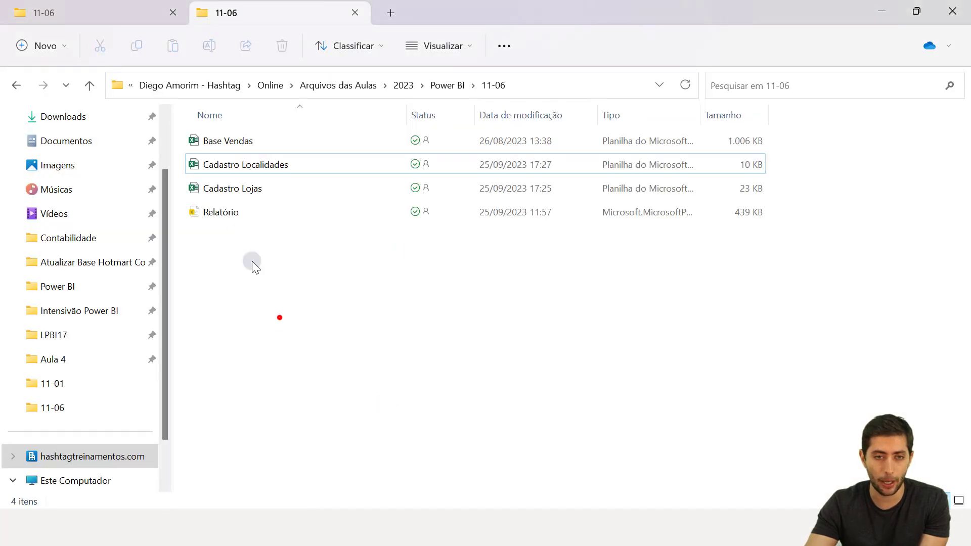
click(239, 187)
double_click(240, 188)
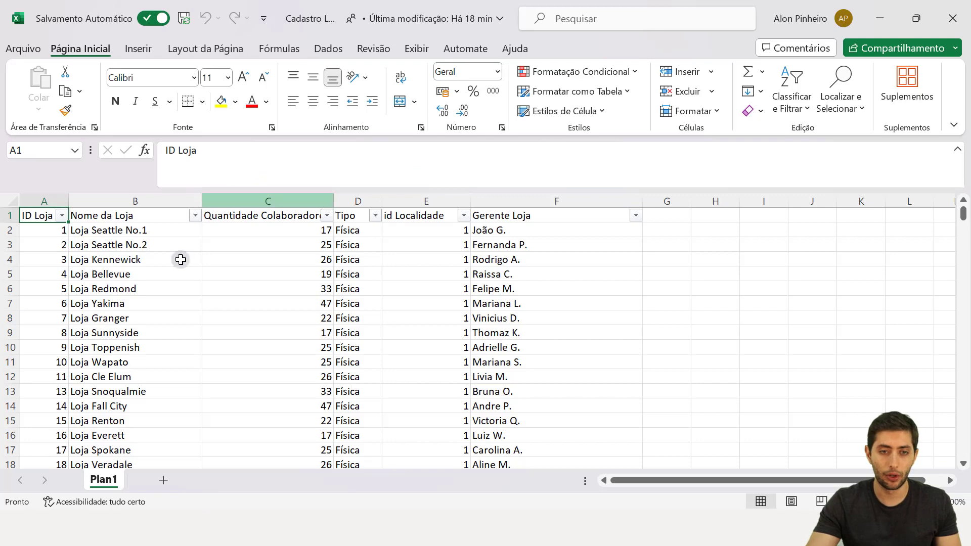
click(80, 318)
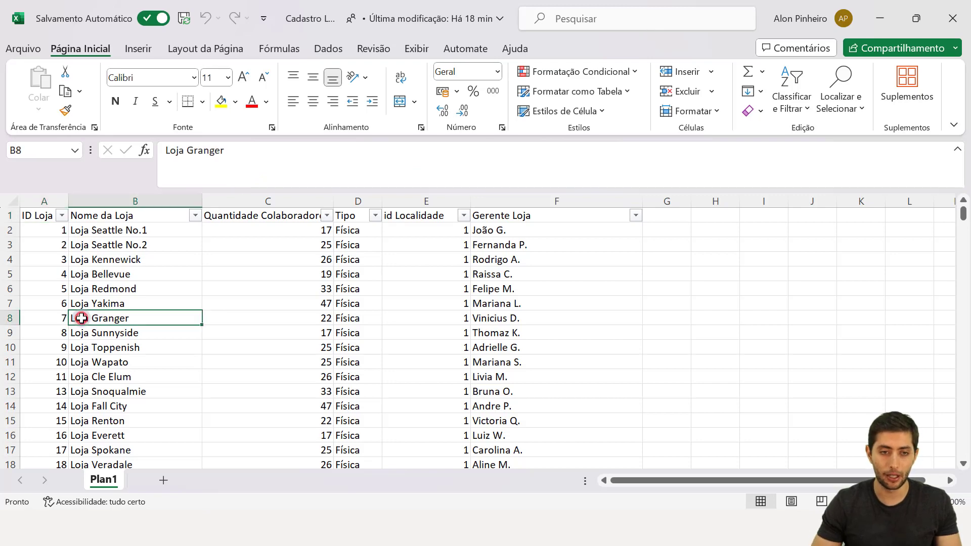
key(ctrl+Left)
key(ctrl+Down)
scroll(96, 309, down, 2)
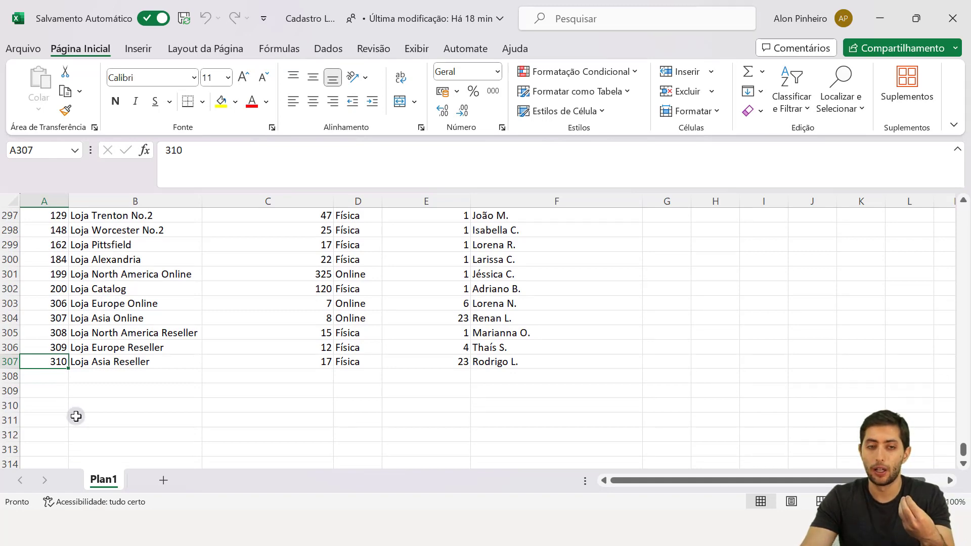
Step: Examine the store names and Gerente Loja entries in the last rows of the store list
click(56, 377)
scroll(56, 385, up, 1)
scroll(56, 387, up, 1)
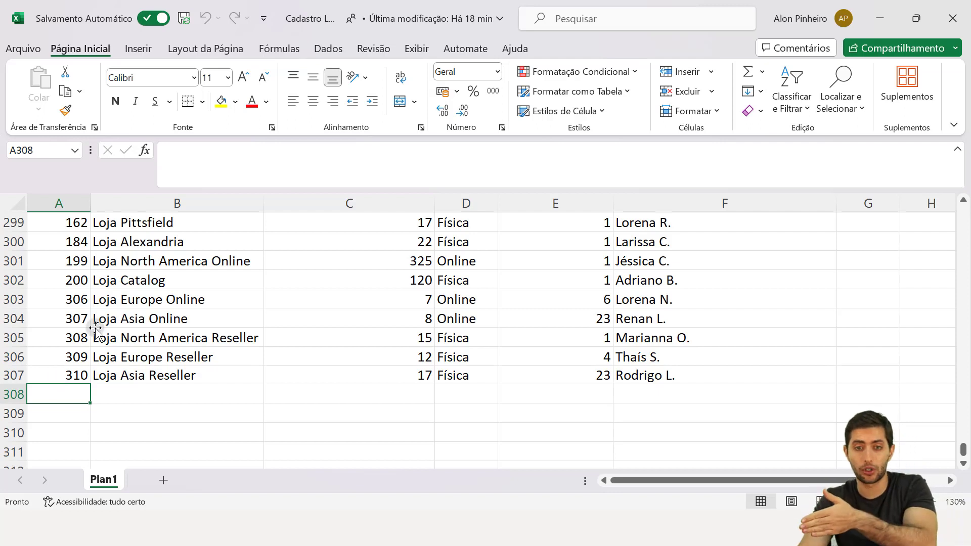
click(202, 320)
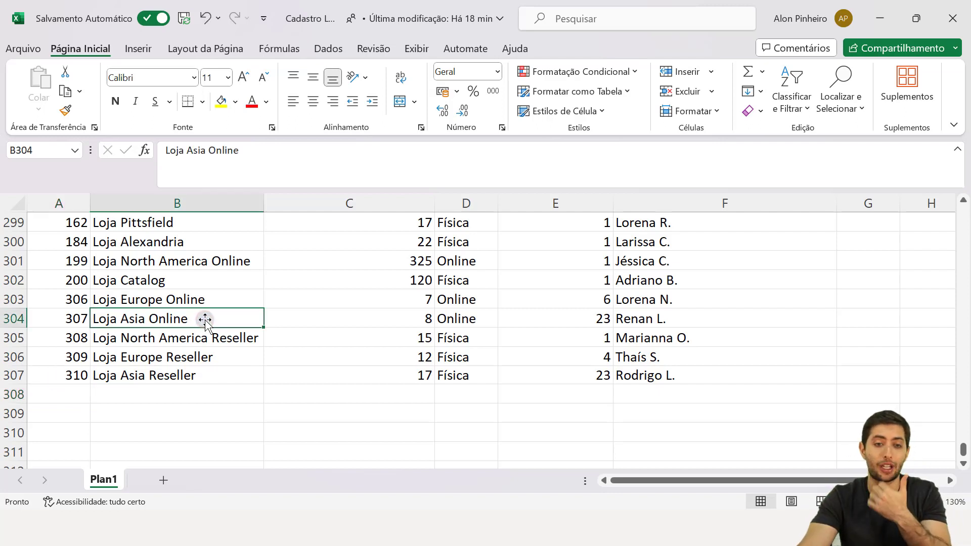
click(729, 386)
click(729, 375)
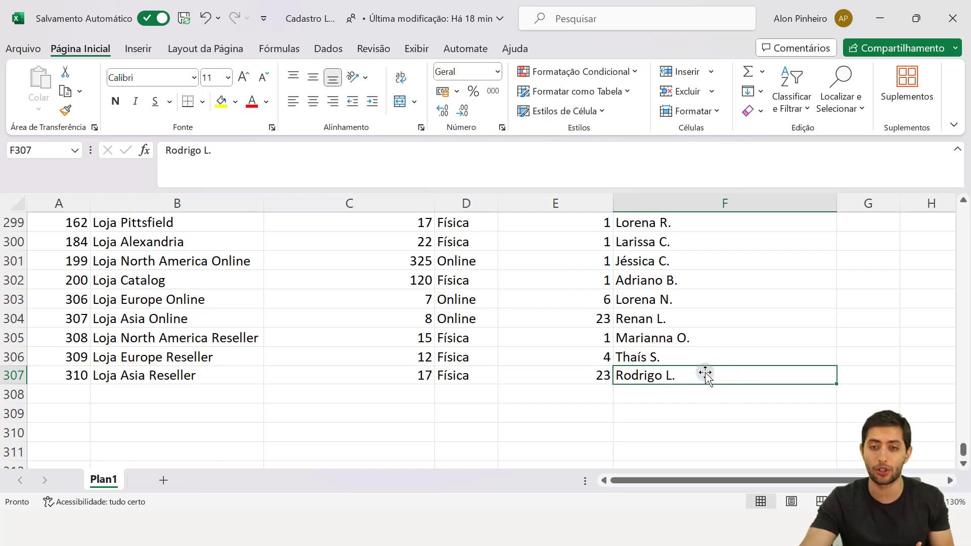
drag(670, 302, 677, 354)
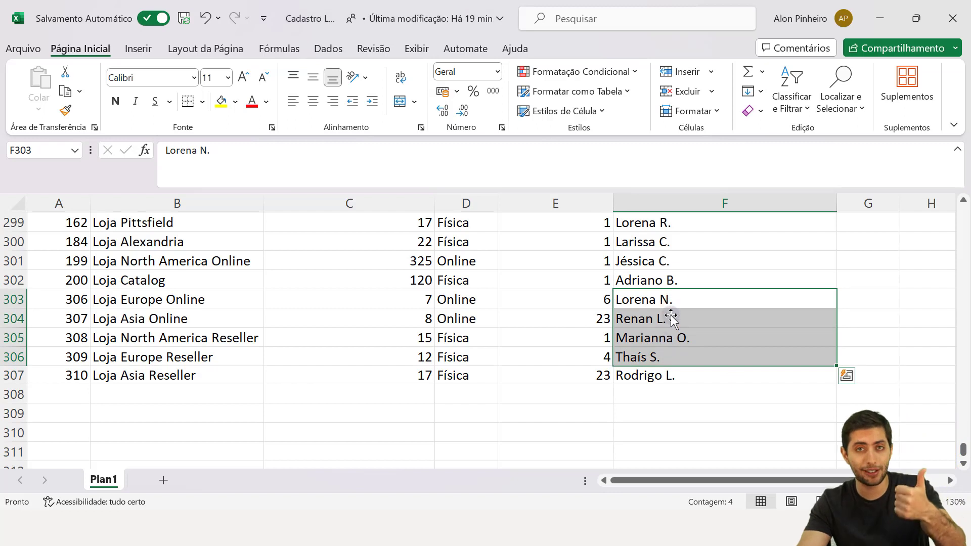
click(848, 247)
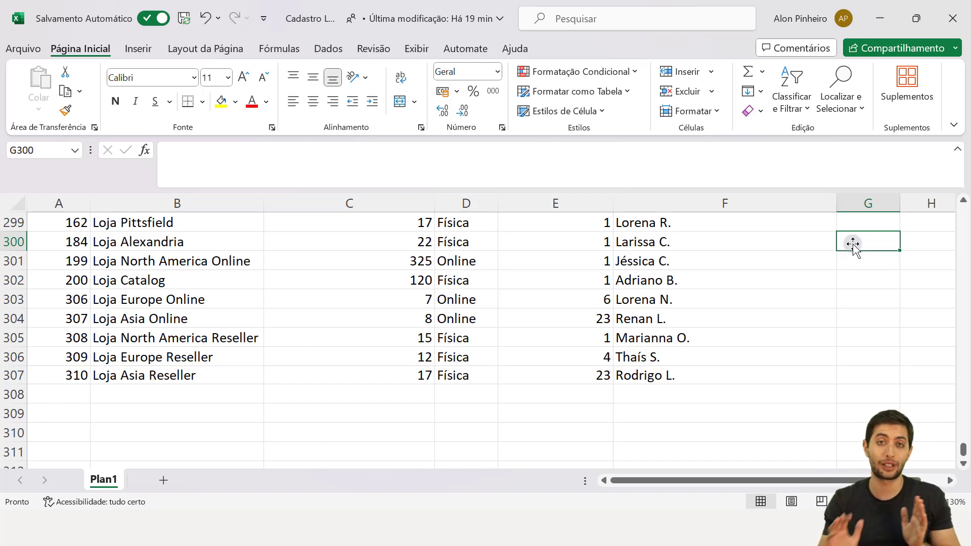
Step: Start a new store in row 308 with ID Loja 311, name Loja Hashtag Rio, 20 colaboradores and Tipo Física
click(57, 396)
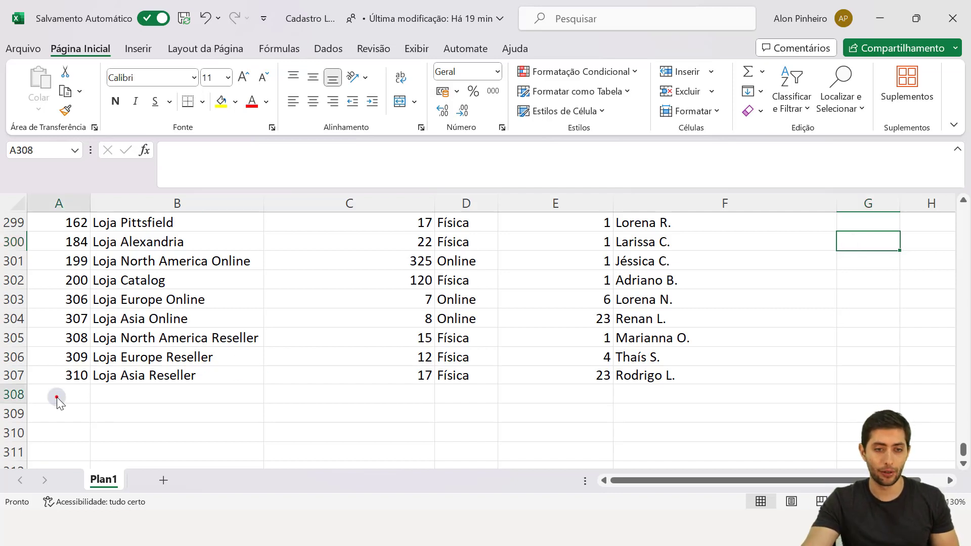
text(0)
key(Escape)
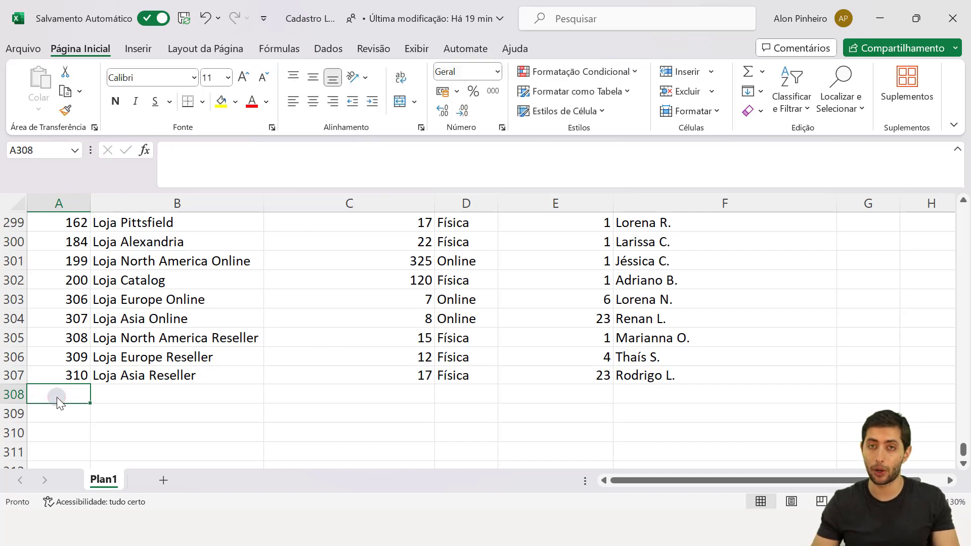
text(311)
key(Tab)
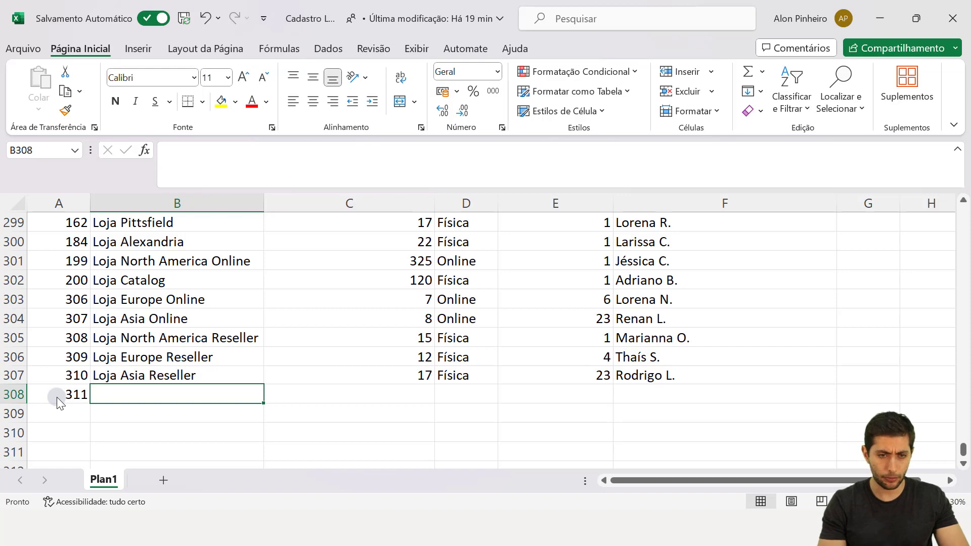
text(Loja Hashtag Rio)
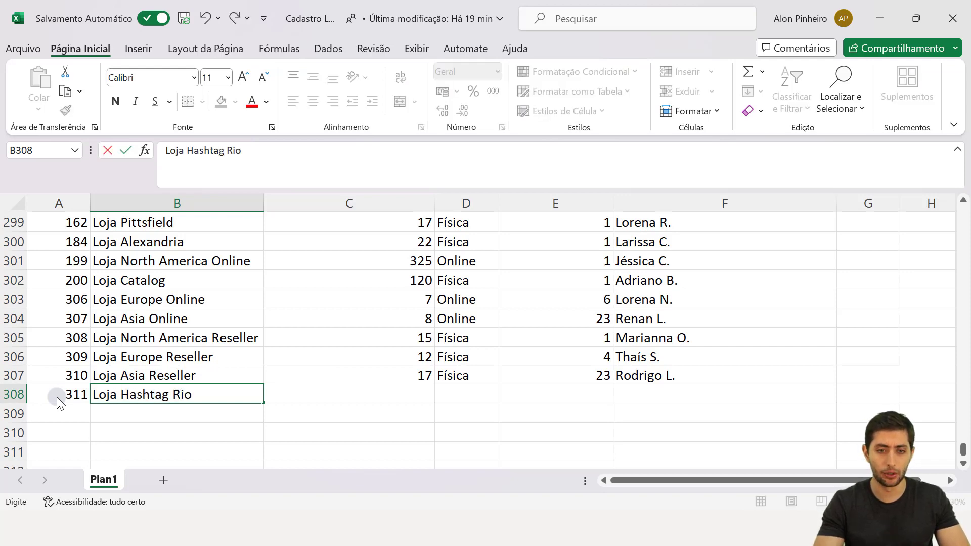
key(Tab)
text(20)
key(Tab)
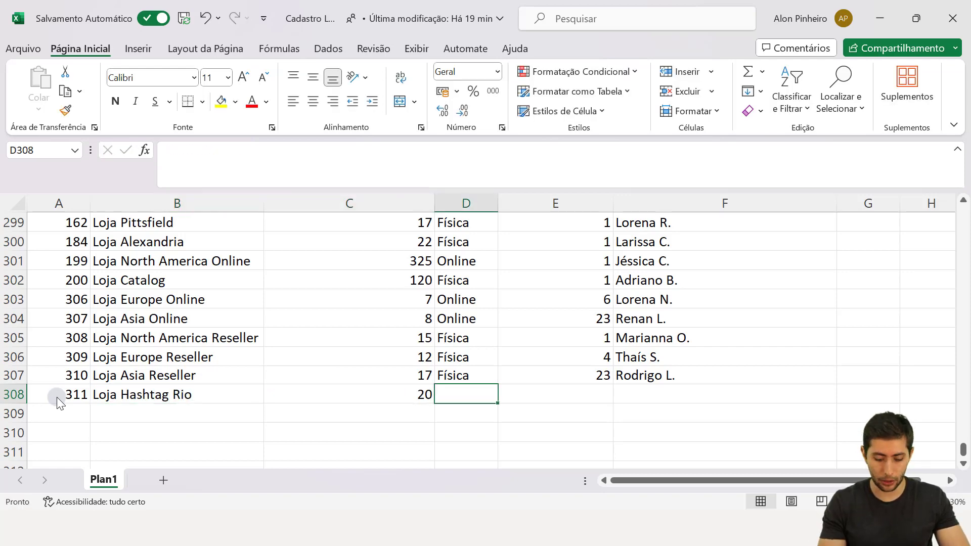
text(Física)
key(Tab)
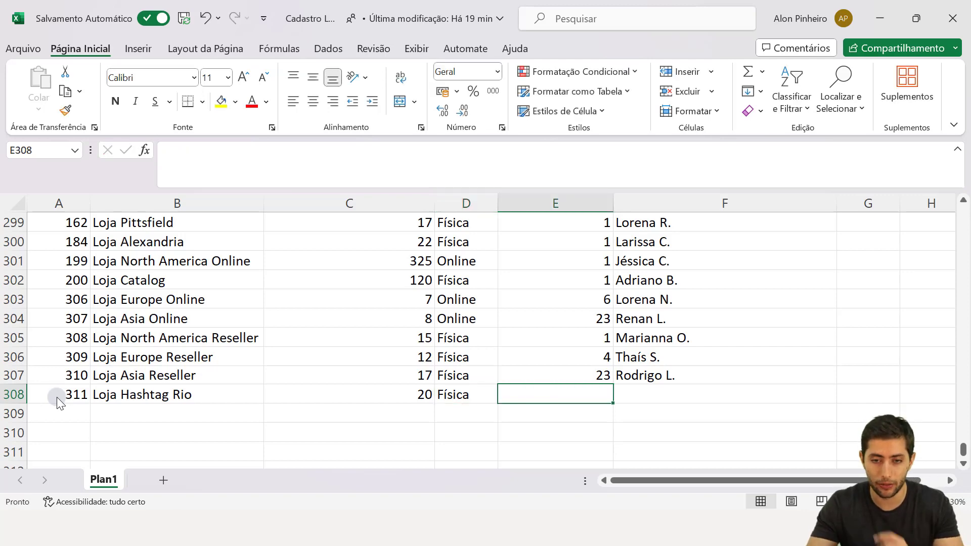
Step: Open the Cadastro Localidades workbook from the 11-06 folder and go to the first empty row below the list
key(alt+Tab)
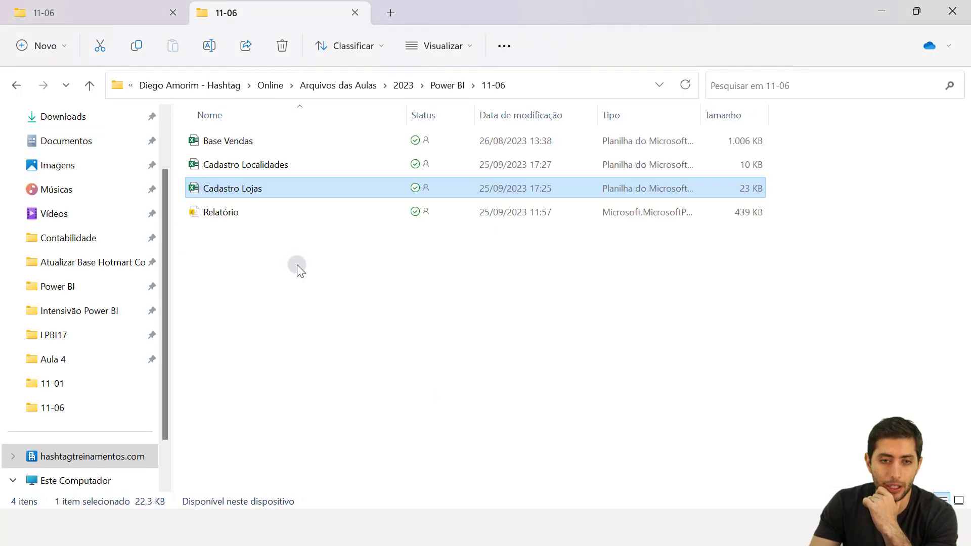
click(238, 166)
key(alt+Tab)
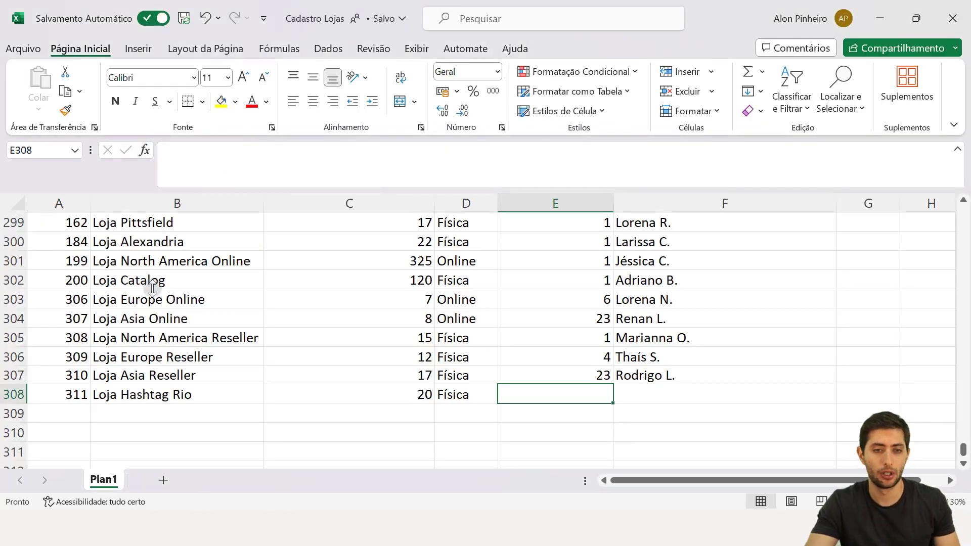
click(64, 271)
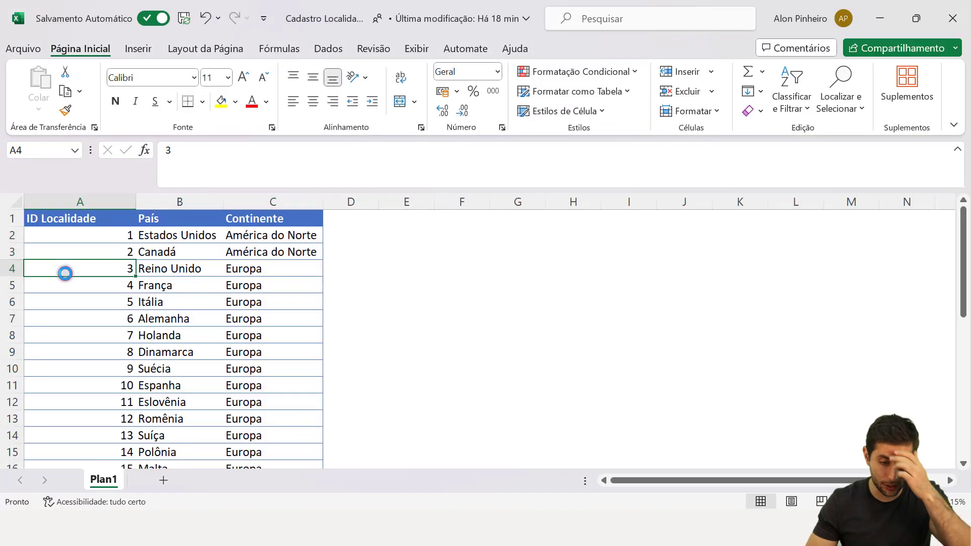
key(ctrl+Down)
key(Down)
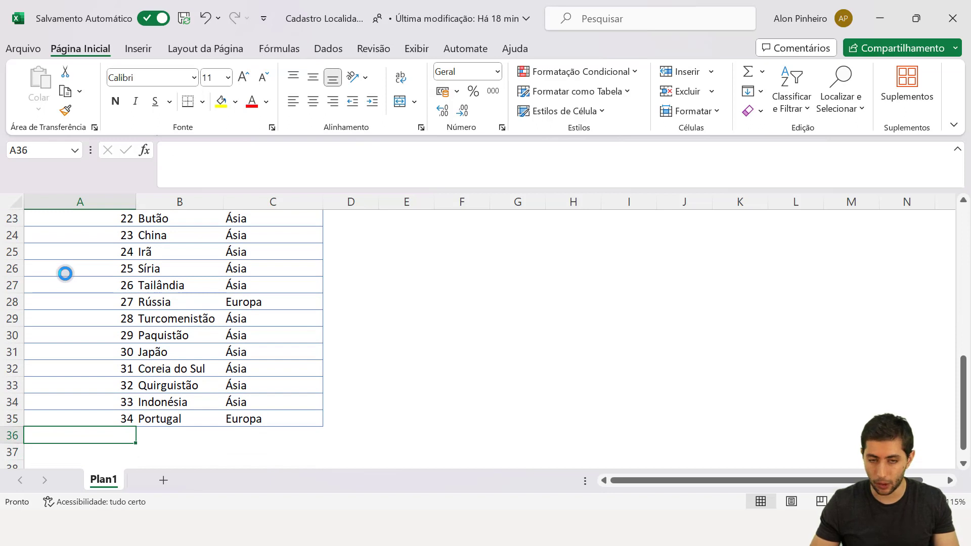
Step: Add locality 35 with País Brasil and Continente América do Sul, and close the Cadastro Localidades workbook
text(35)
key(Tab)
text(BNra)
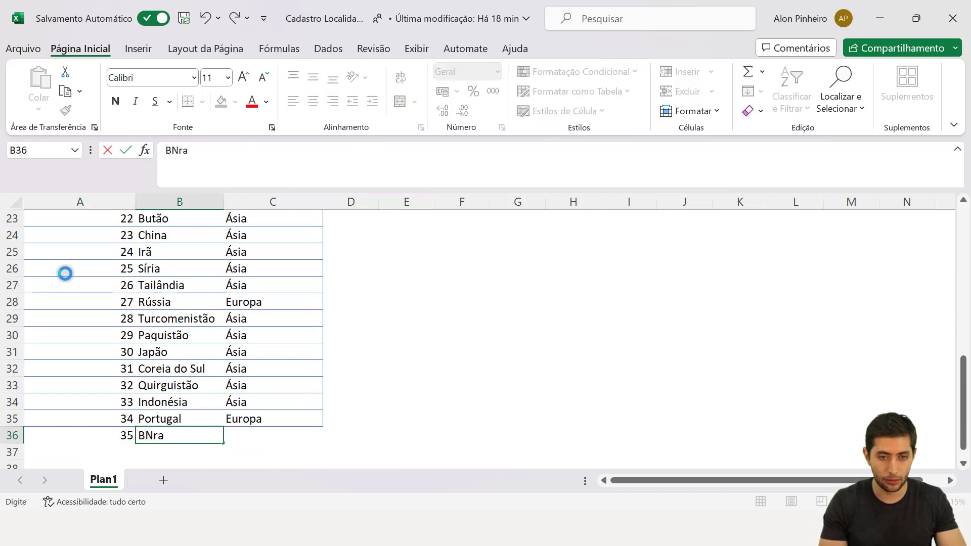
key(BackSpace)
key(BackSpace)
key(BackSpace)
text(rasil)
key(Tab)
text(Am)
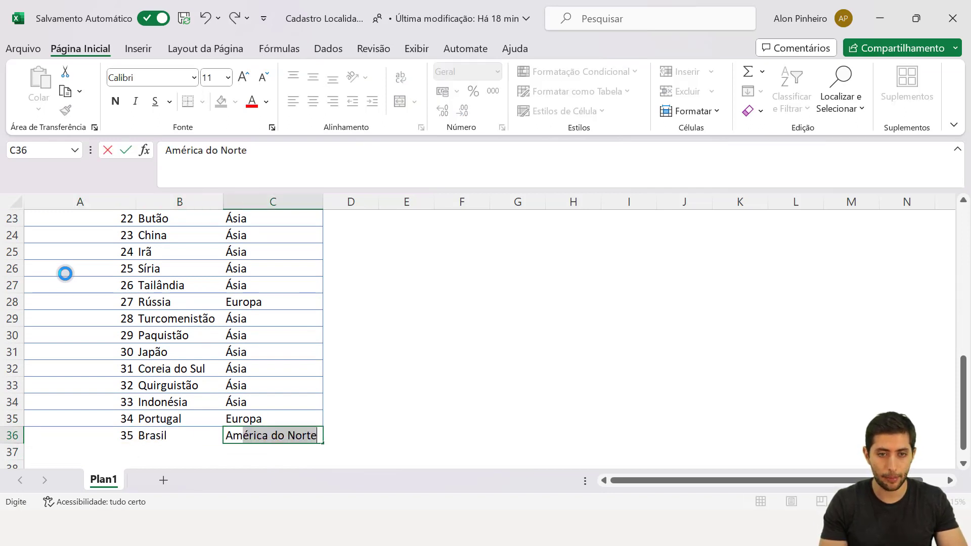
text(érica do Sul)
key(Return)
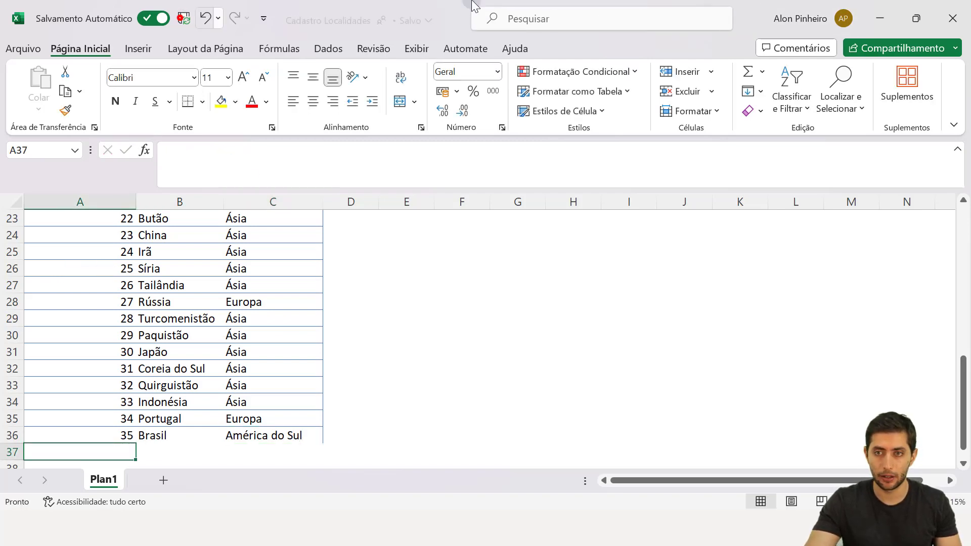
click(946, 16)
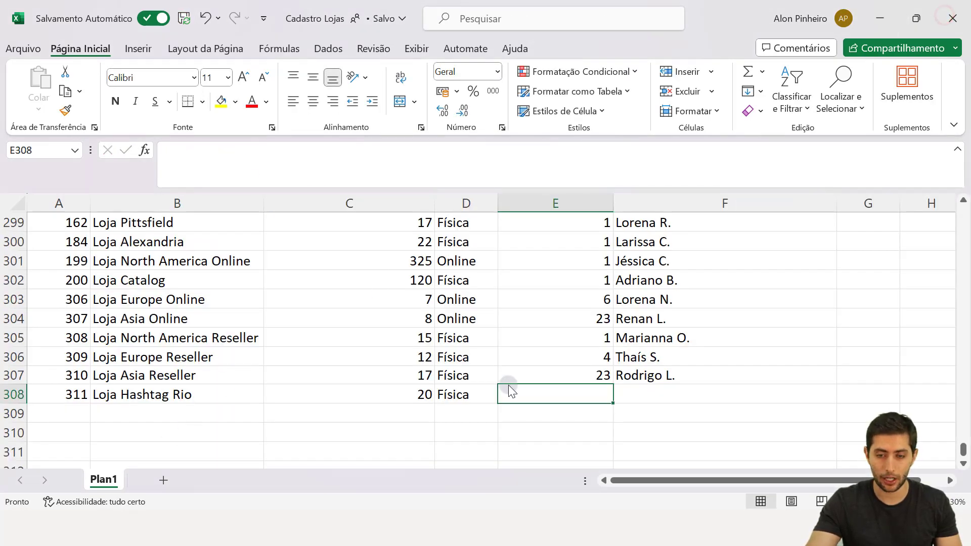
Step: Complete the Loja Hashtag Rio row with id Localidade 35 and the store manager's name
text(35)
key(Tab)
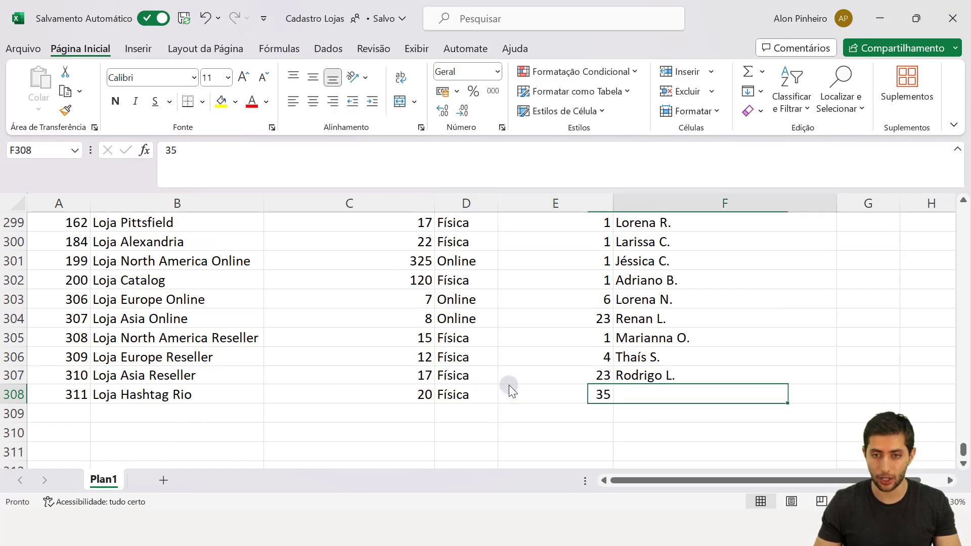
text(A)
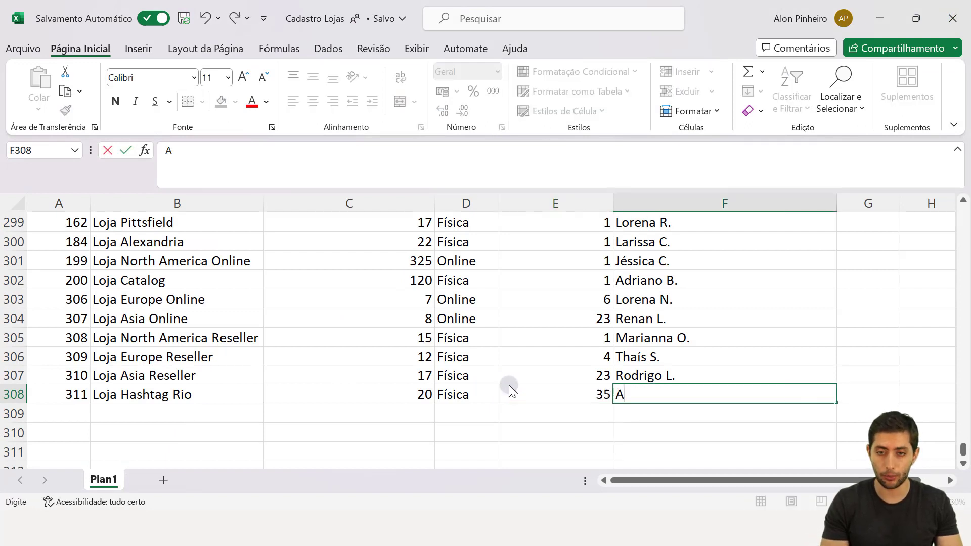
text(lon P.)
key(Return)
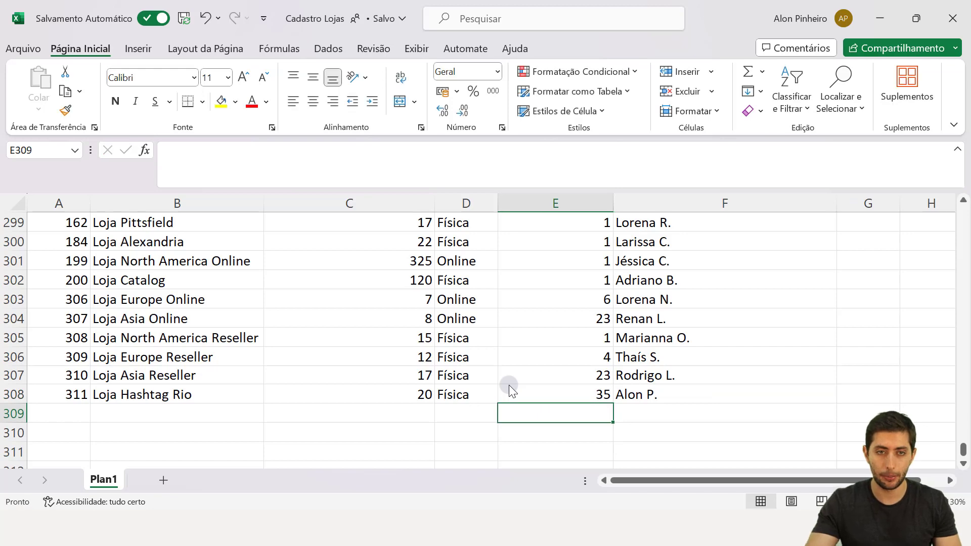
Step: Turn off AutoSave, save and close the Cadastro Lojas workbook, and return to the Power Query editor
click(153, 18)
click(181, 18)
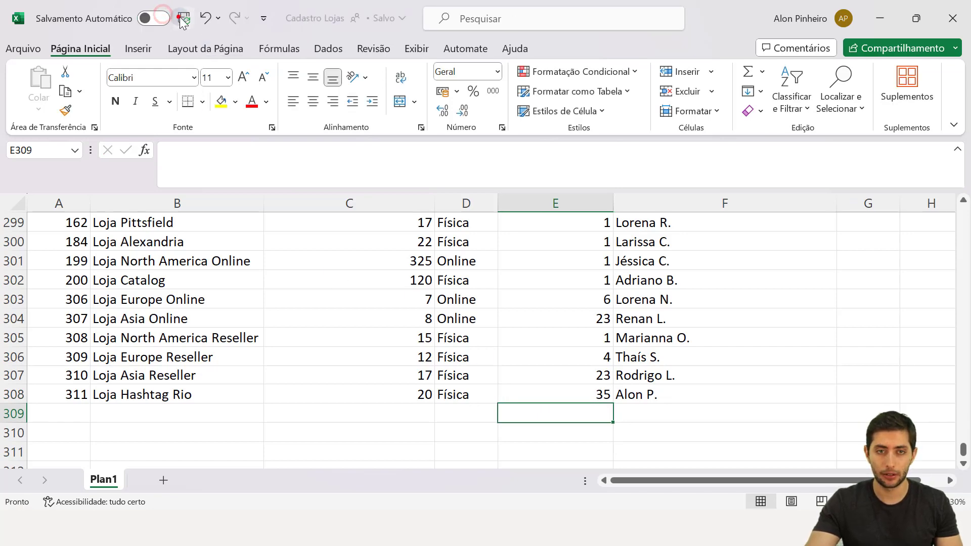
click(953, 18)
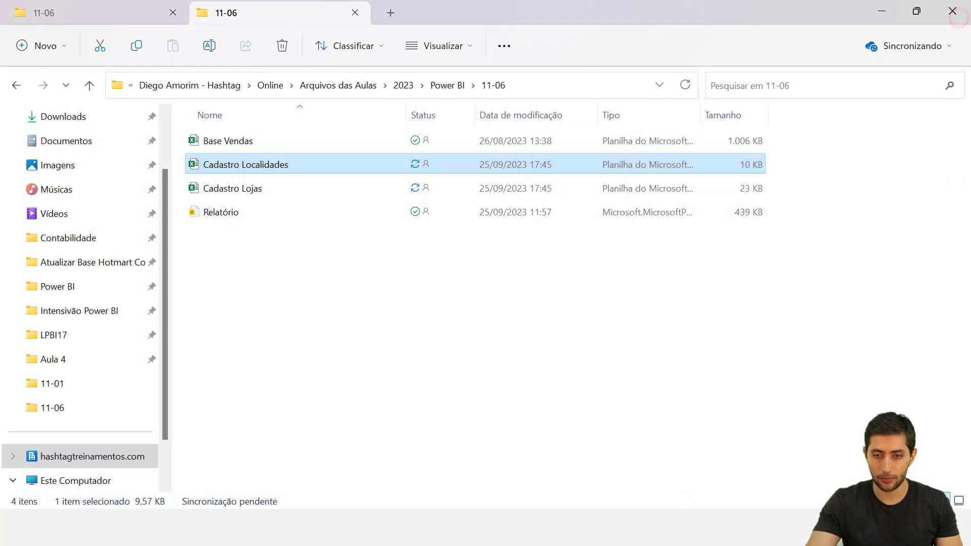
mouse_move(689, 495)
click(712, 435)
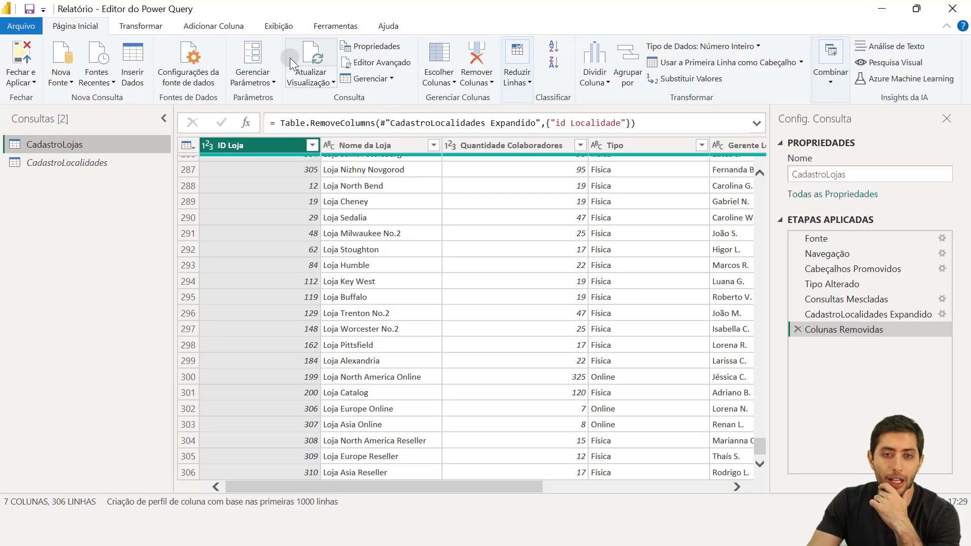
Step: Refresh the CadastroLojas preview and check the Loja Hashtag Rio row across to its País and Continente columns
click(314, 62)
scroll(328, 197, down, 20)
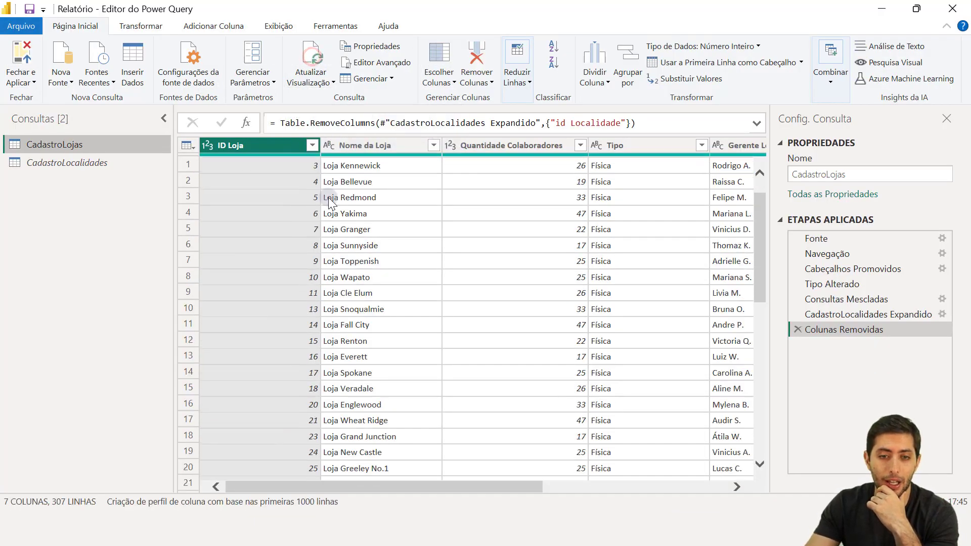
scroll(312, 291, down, 20)
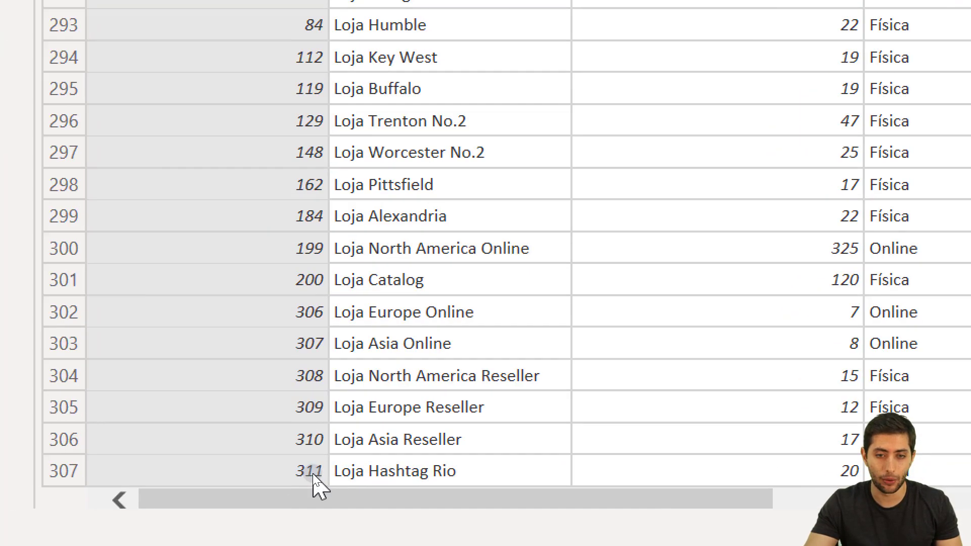
scroll(344, 473, right, 5)
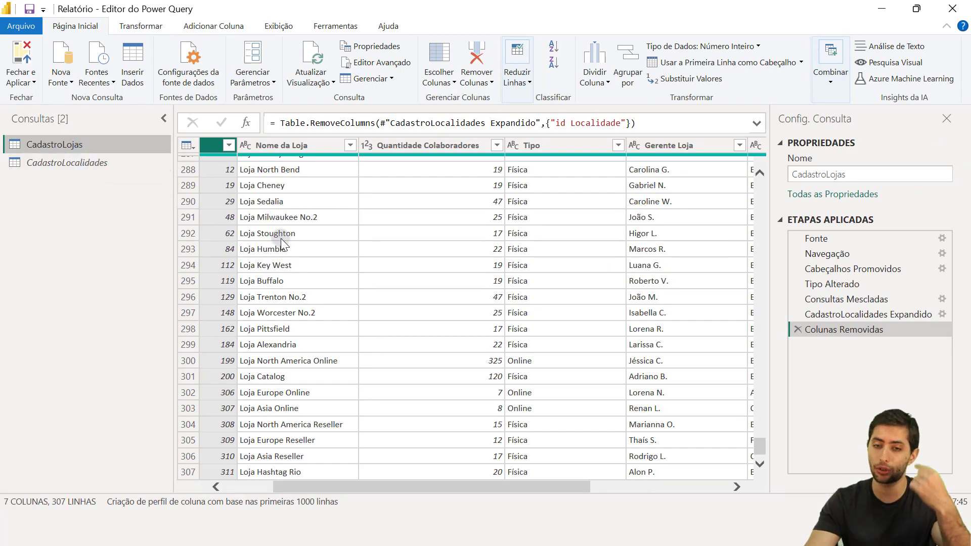
scroll(627, 402, right, 3)
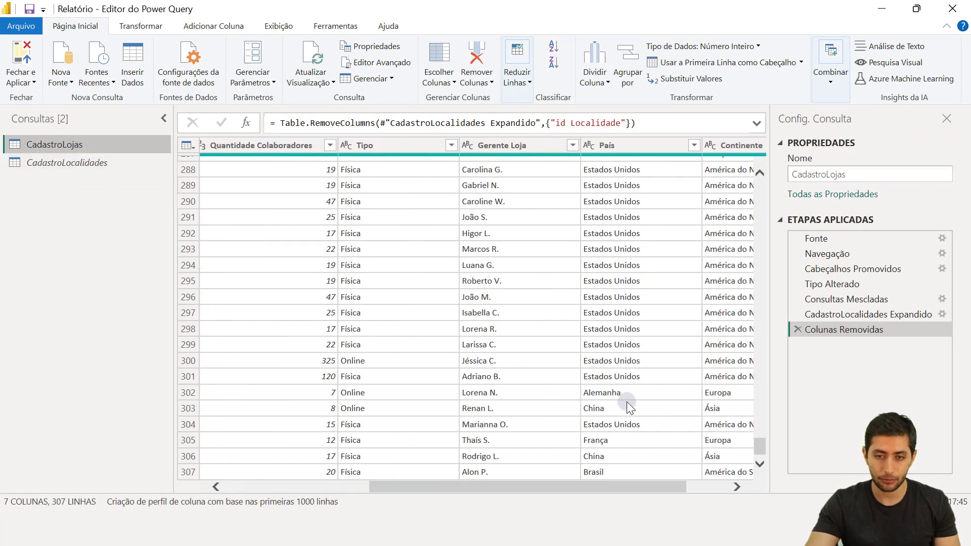
scroll(602, 404, left, 3)
scroll(510, 464, right, 3)
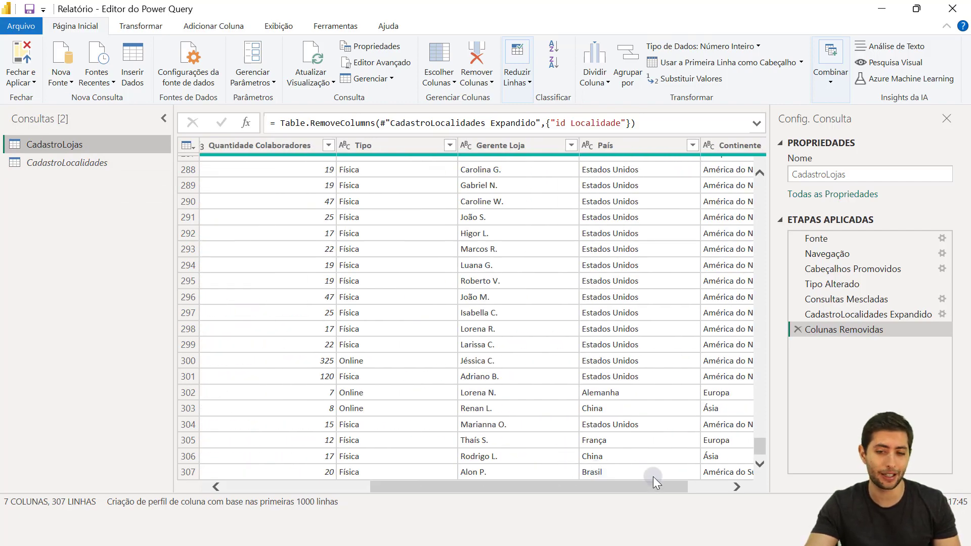
scroll(654, 476, right, 2)
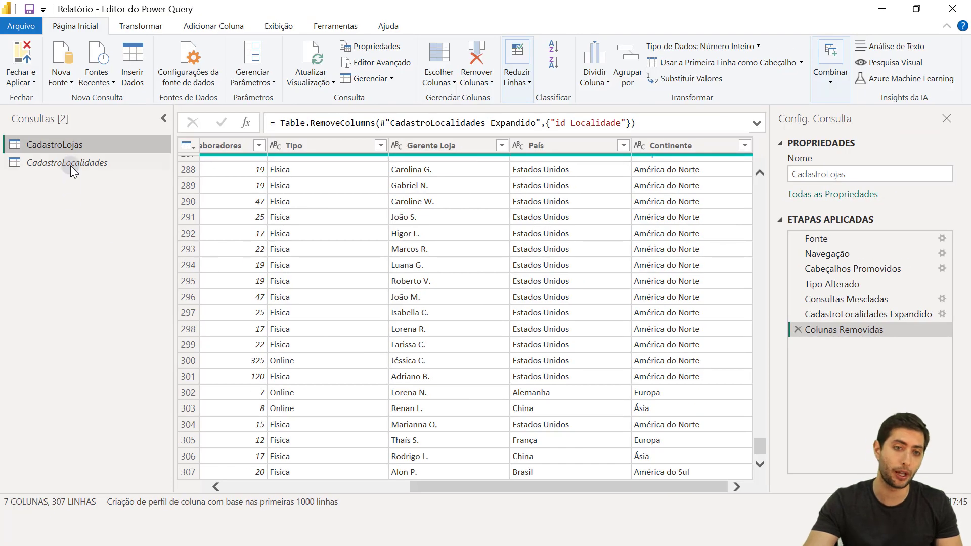
Step: Refresh the CadastroLocalidades query preview and check the last row for the new country Brasil
click(70, 165)
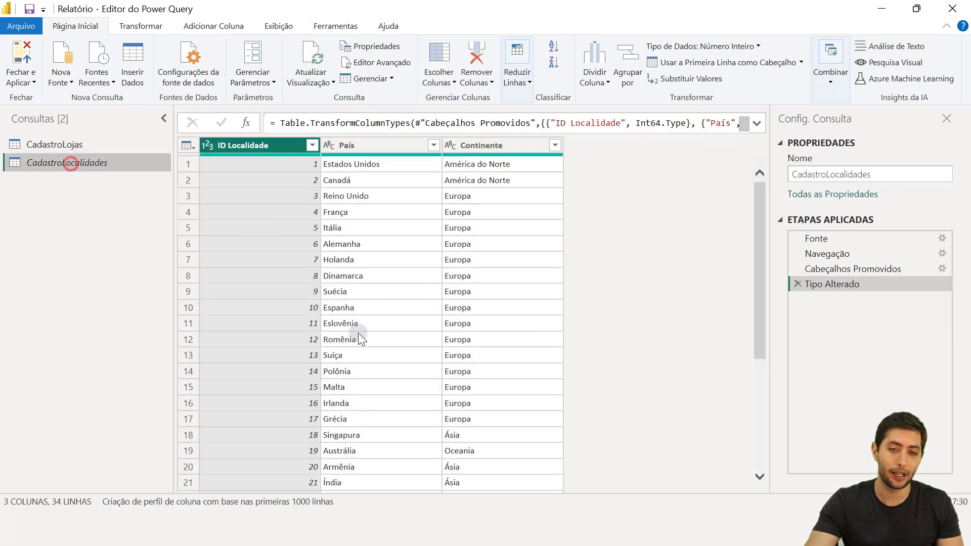
scroll(359, 335, down, 5)
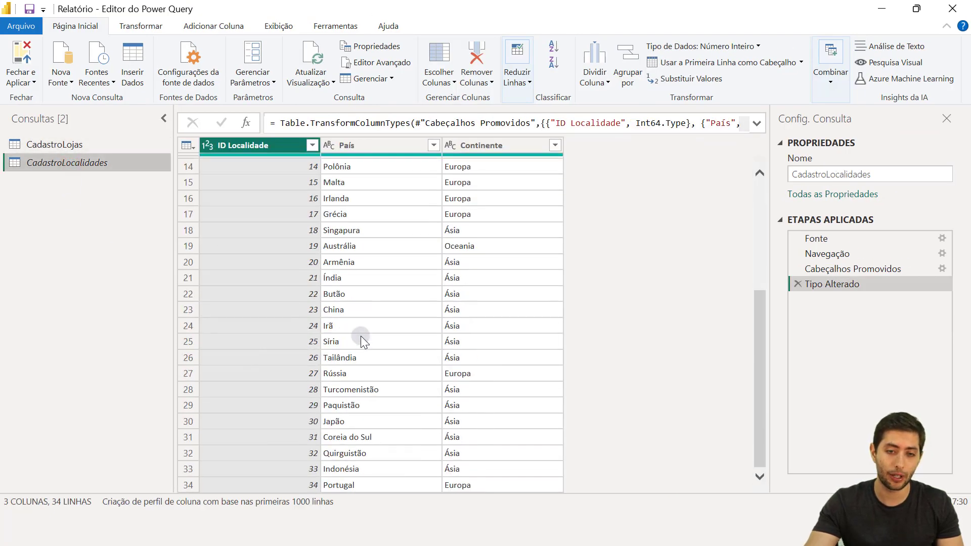
click(302, 56)
scroll(422, 329, down, 5)
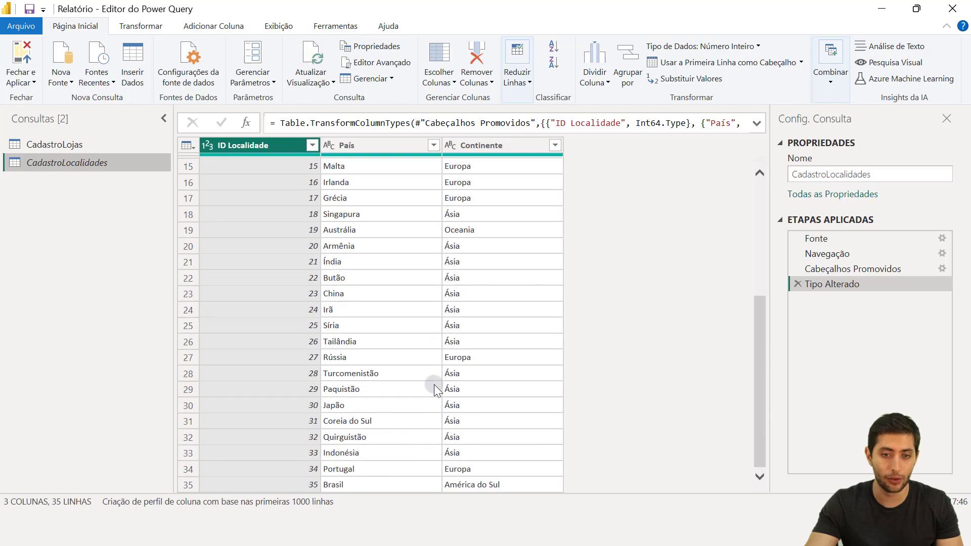
click(345, 483)
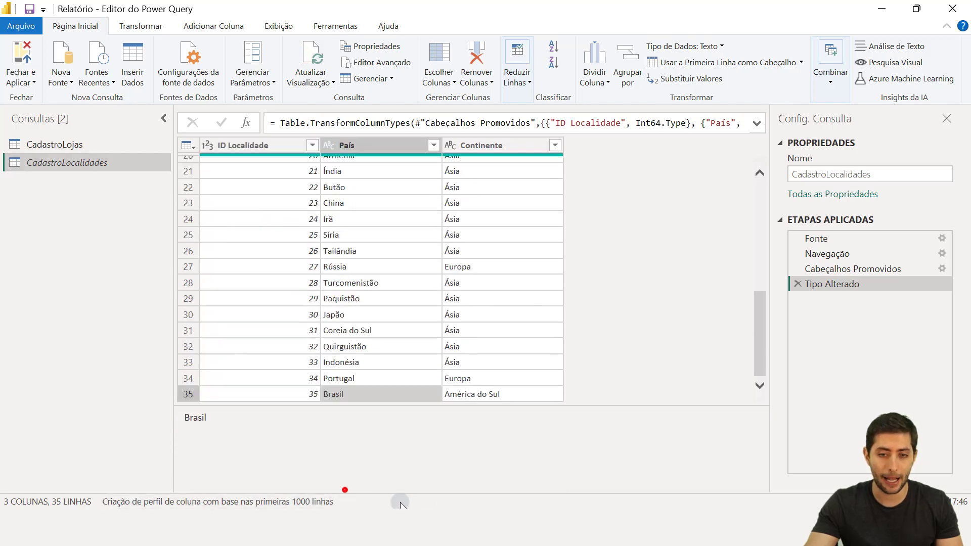
Step: Reopen the CadastroLojas query and review its merged País and Continente columns
click(87, 144)
scroll(698, 474, down, 20)
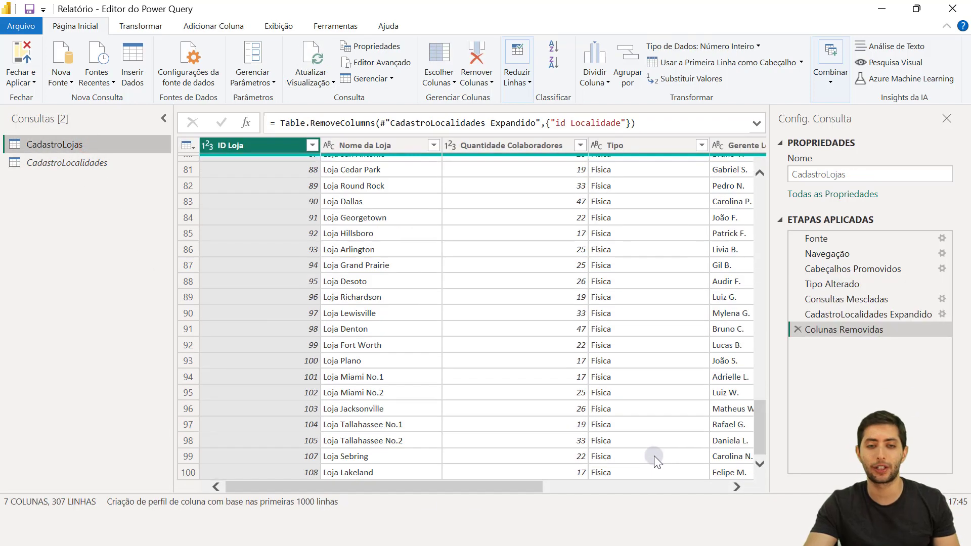
scroll(579, 438, down, 1)
scroll(580, 438, right, 6)
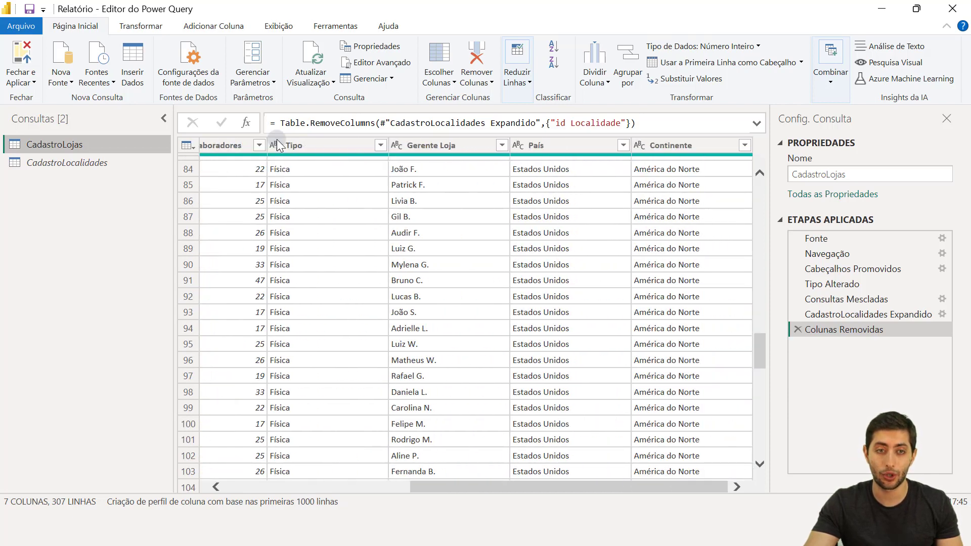
Step: Close the Power Query editor with the changes applied and return to the Relatório report in Power BI Desktop
click(20, 55)
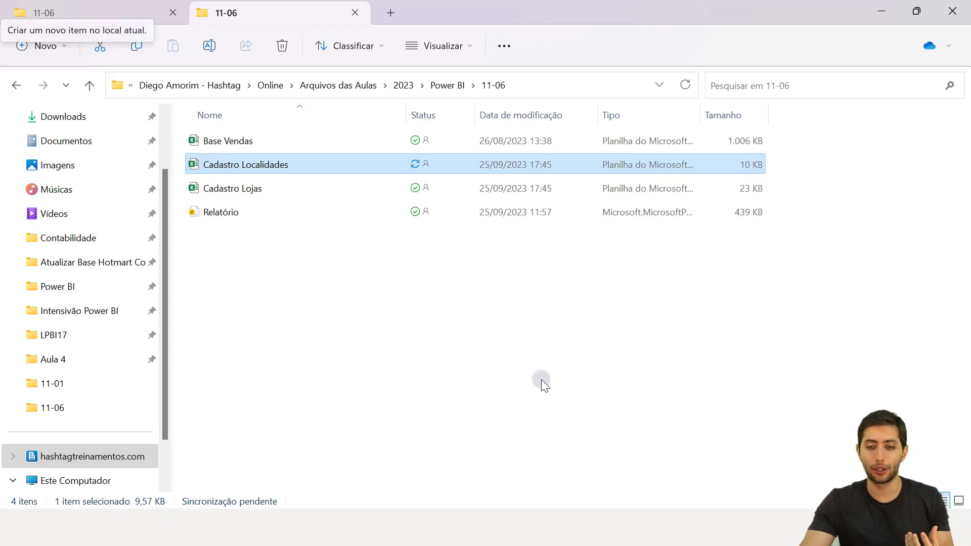
click(656, 529)
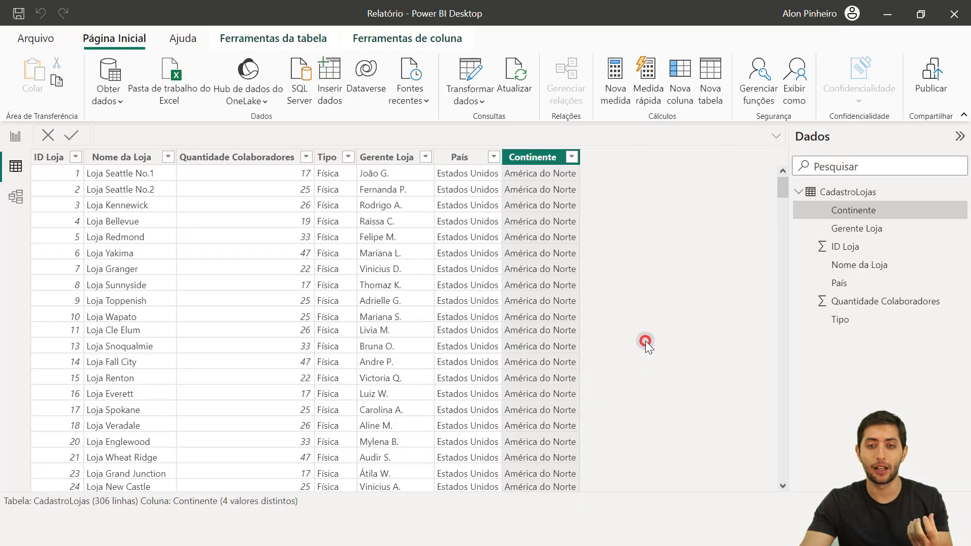
click(676, 134)
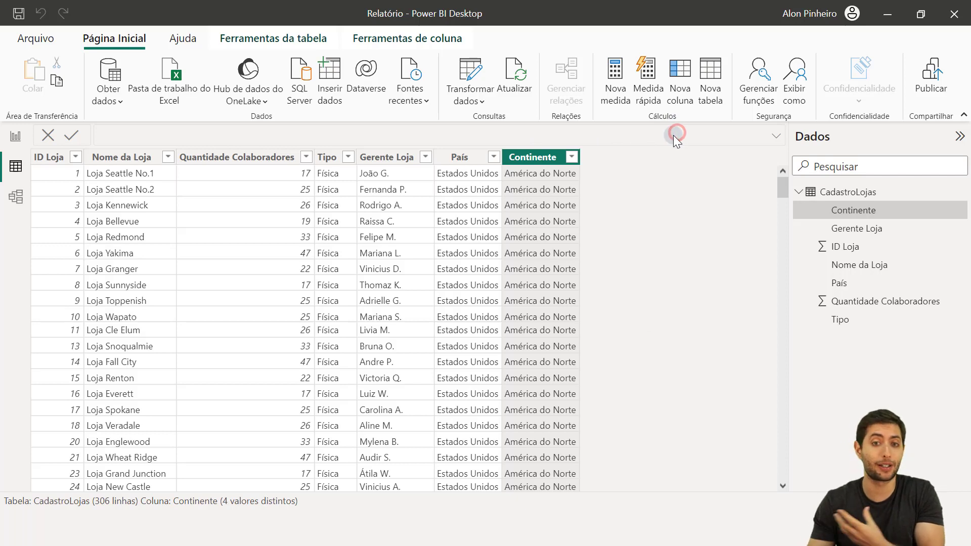